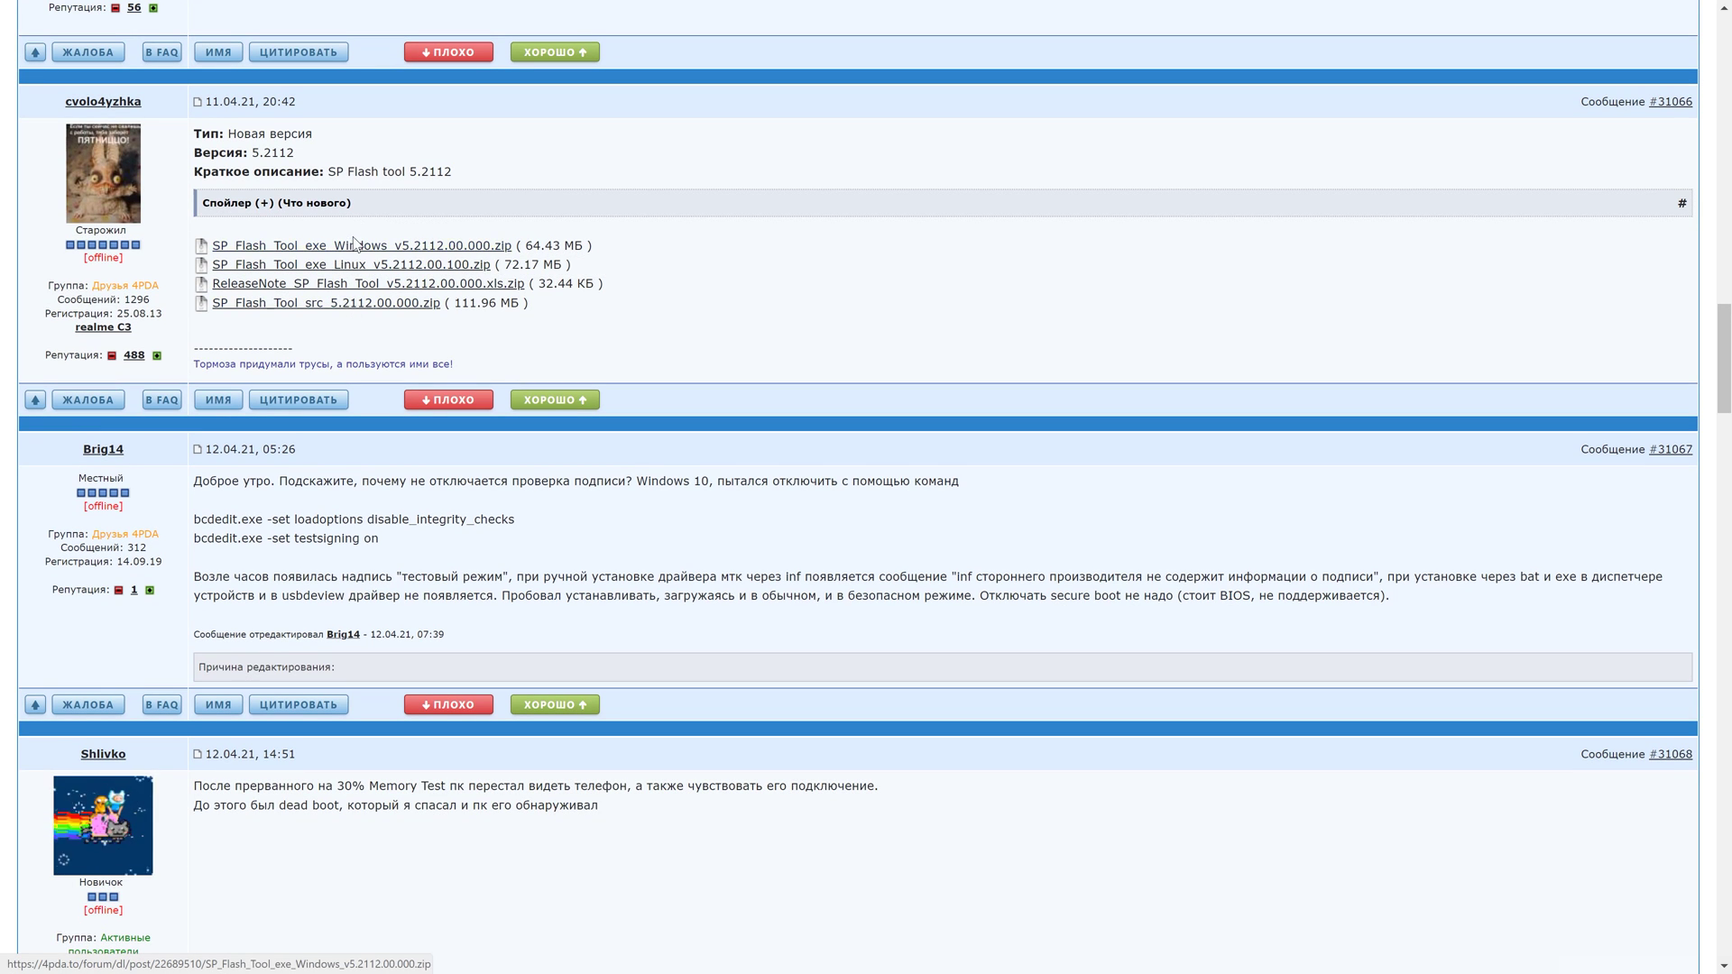
Download SP_Flash_Tool_exe_Windows_v5.2112.00.000.zip and find the ADB and VCOM driver packages in the topic's drivers and utilities spoiler.
left_click(354, 246)
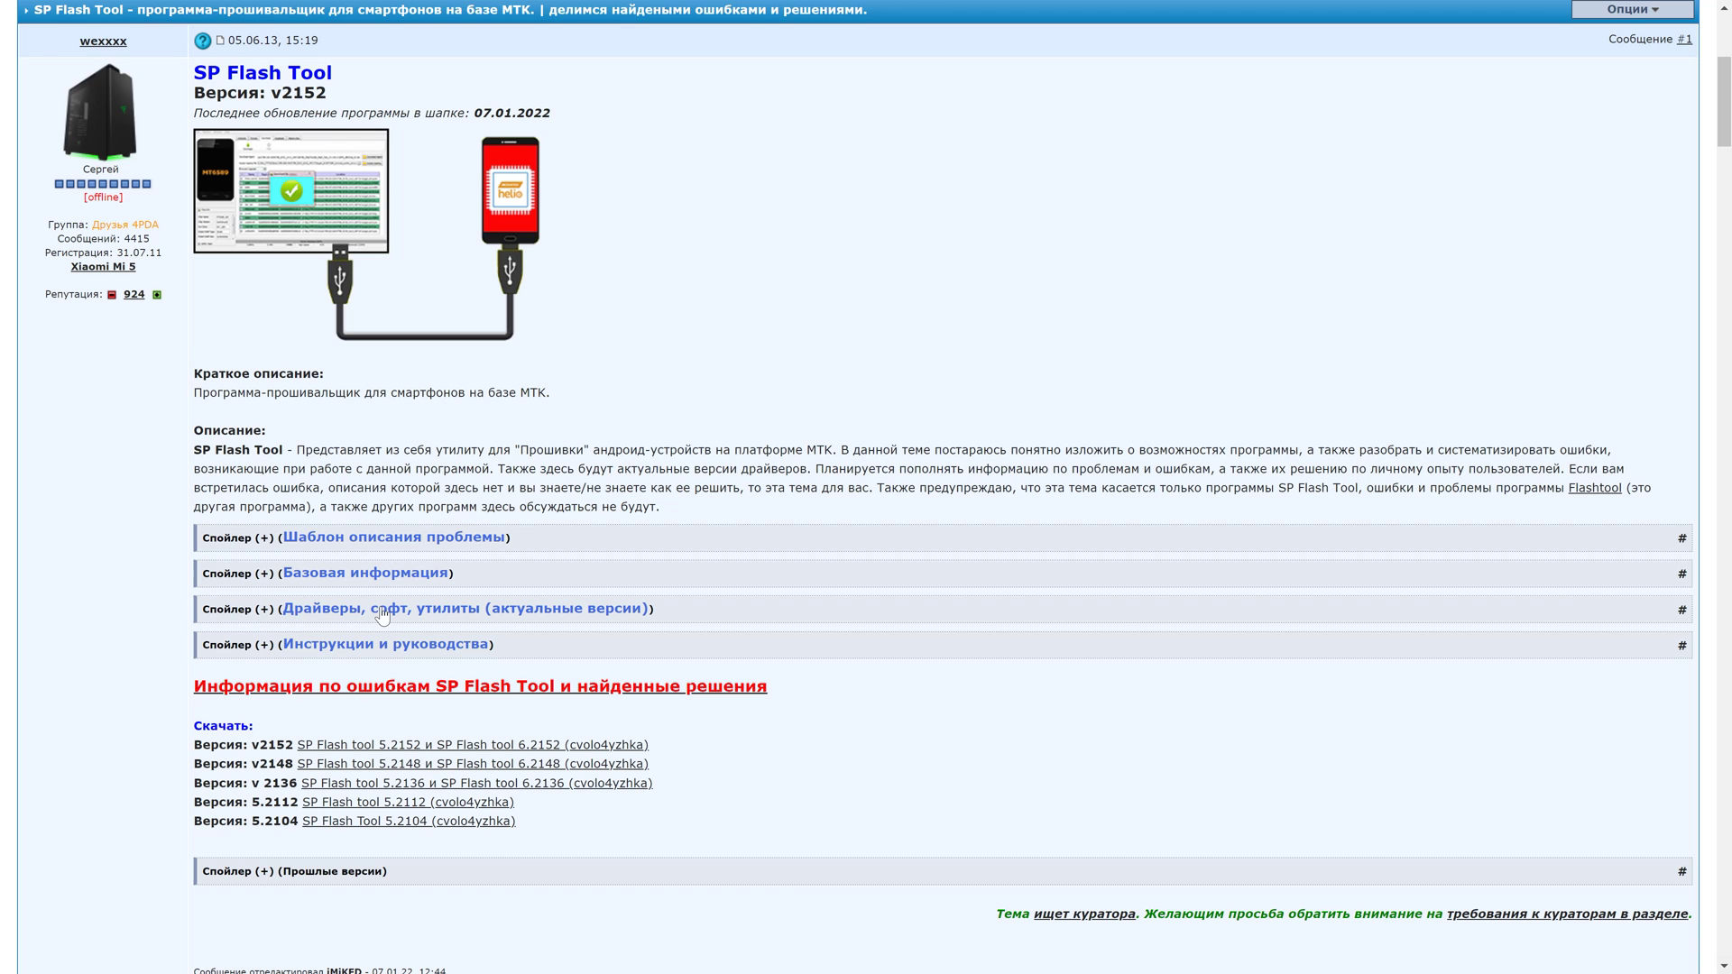
left_click(383, 611)
scroll(385, 616, "down", 3)
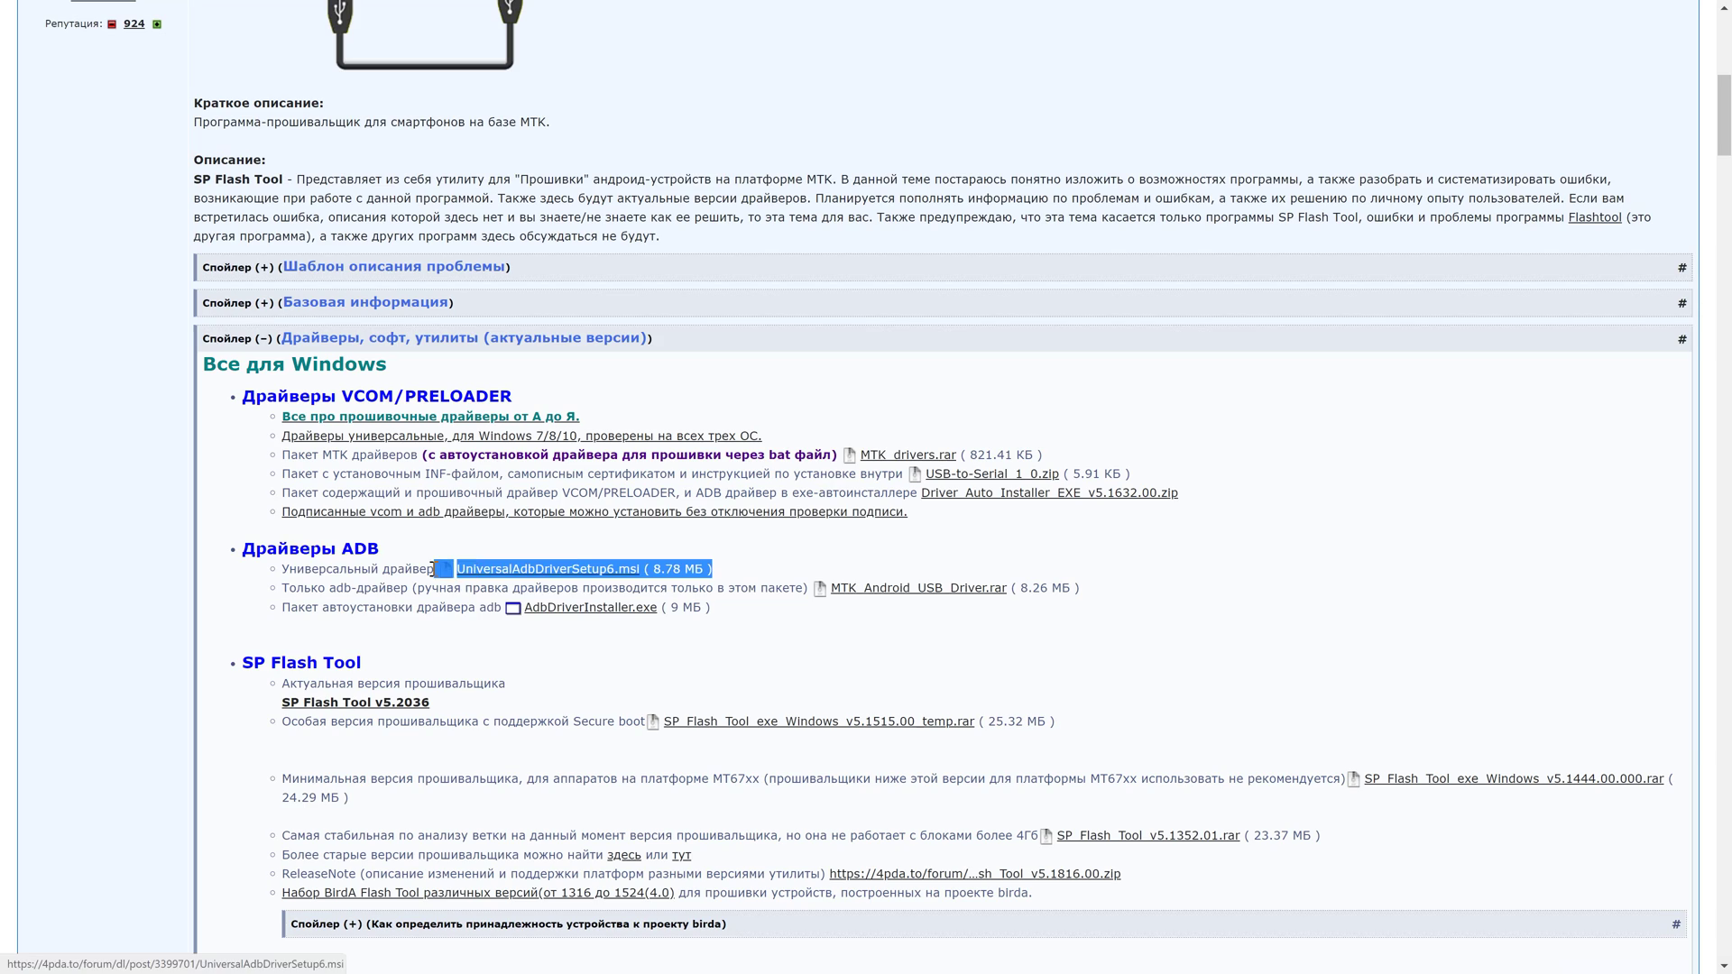
left_click_drag(1089, 599, 511, 620)
left_click_drag(1180, 492, 907, 474)
left_click_drag(1046, 455, 843, 454)
left_click(1253, 442)
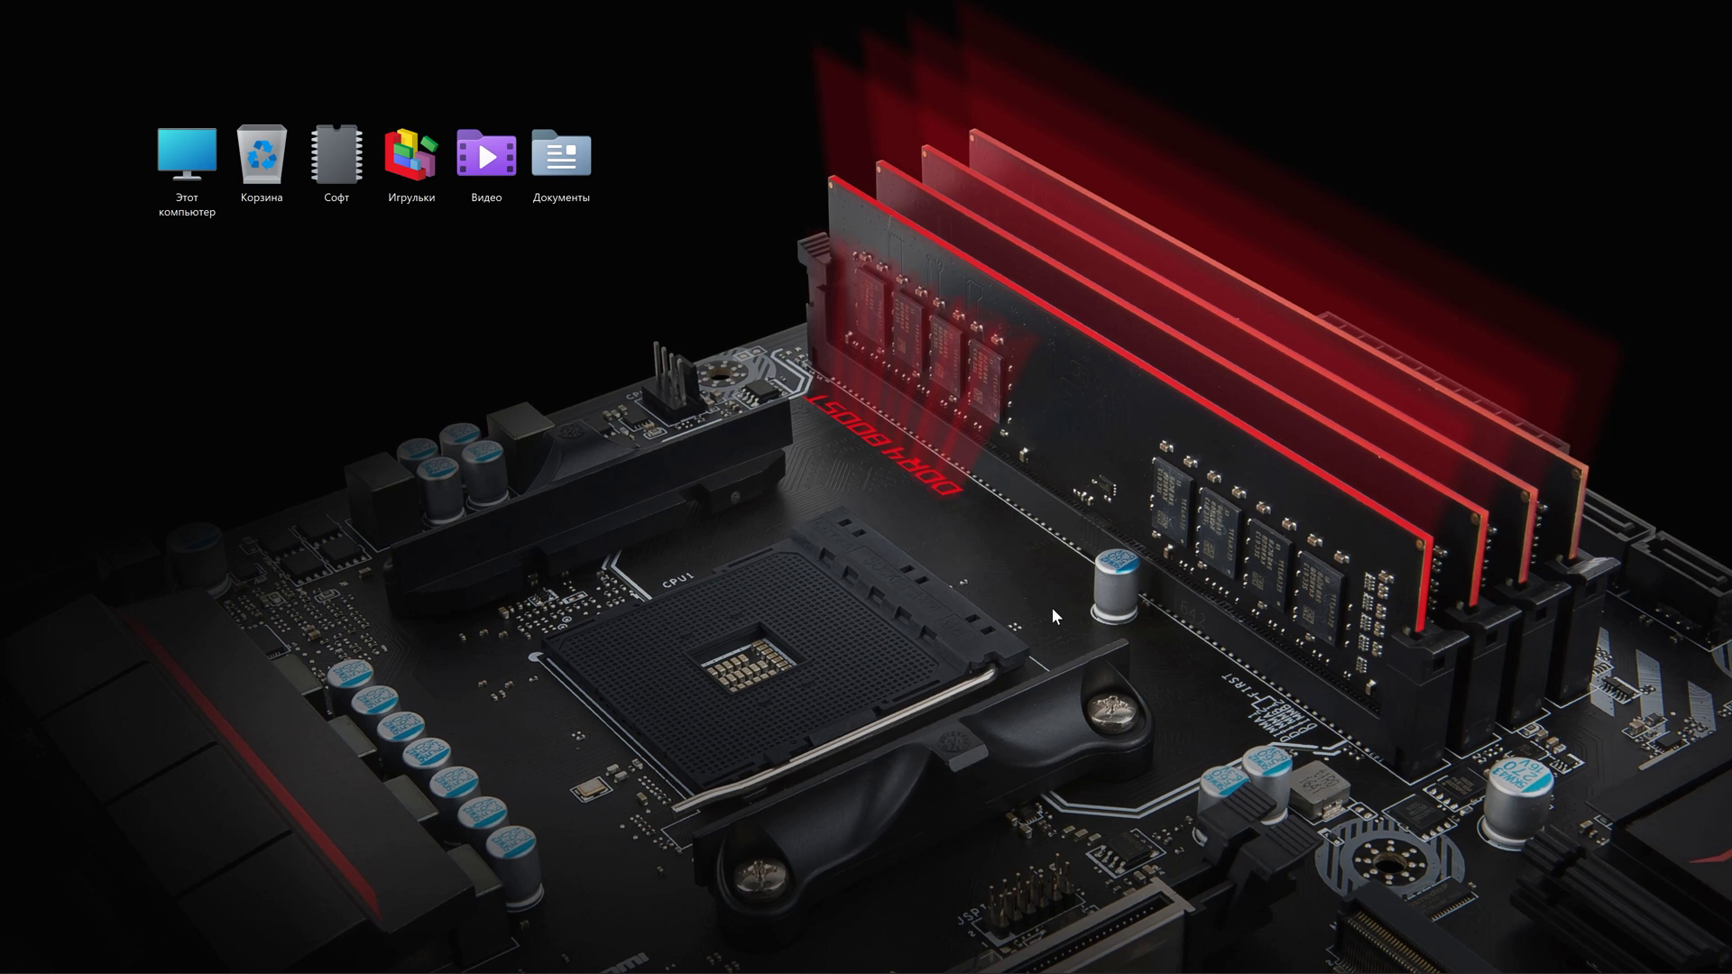
Browse to Program Files (x86) on drive C and look through its program folders.
double_click(187, 158)
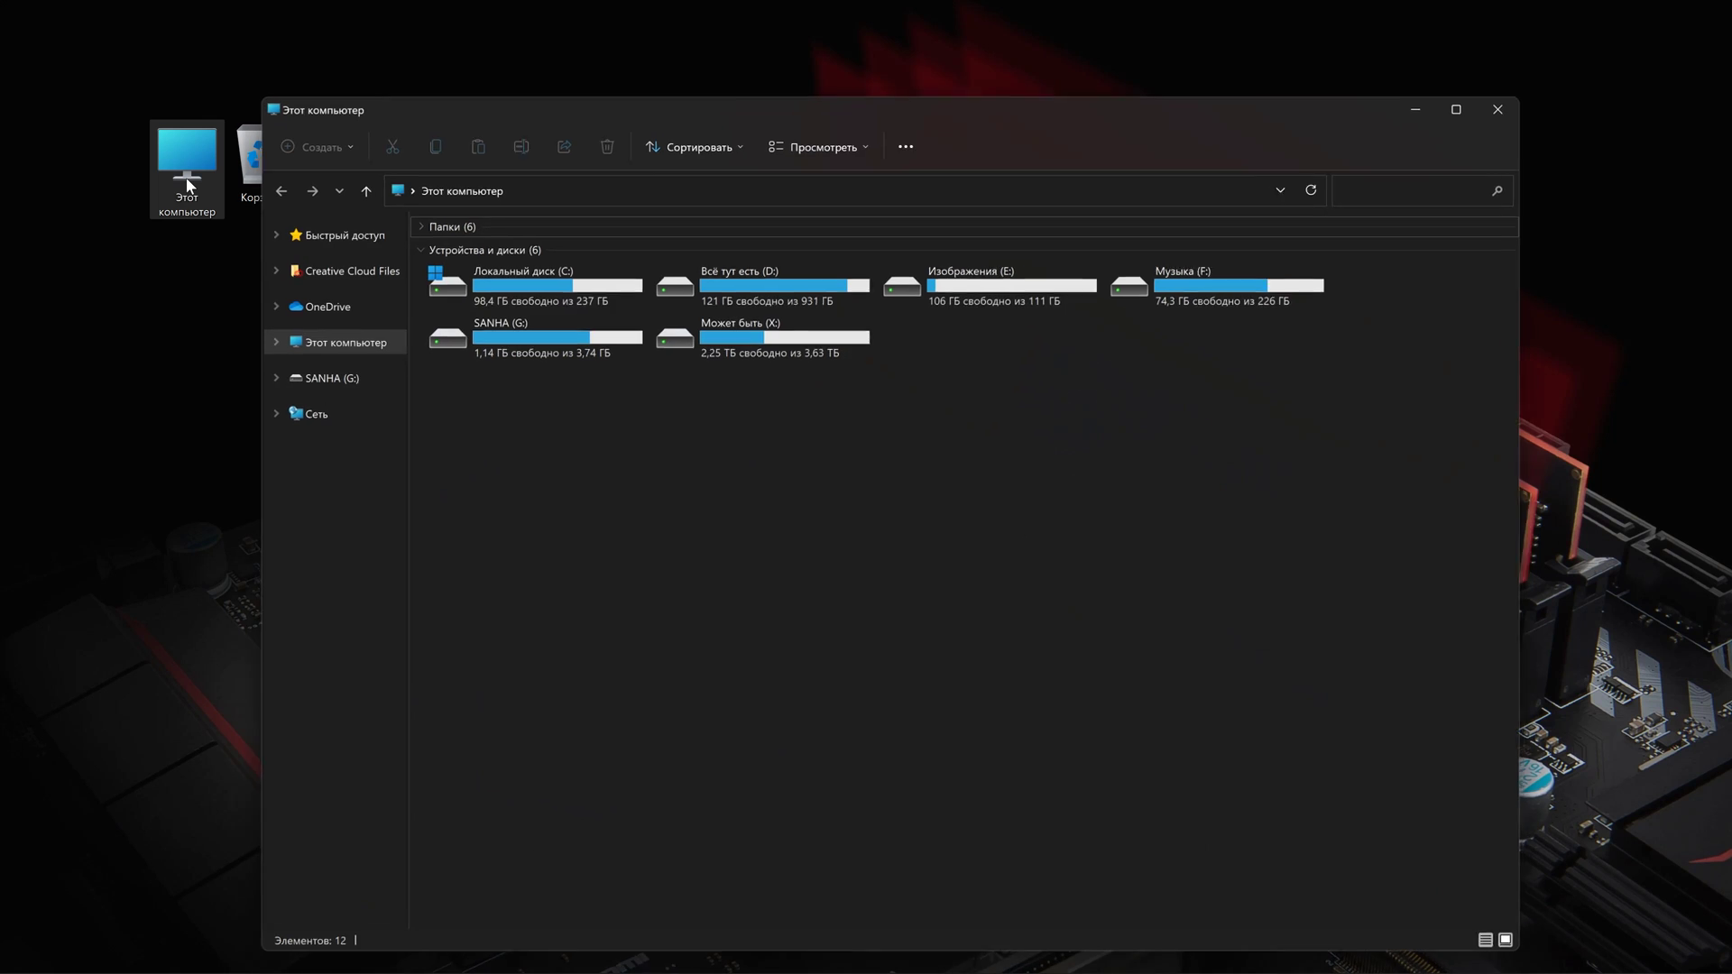
double_click(526, 291)
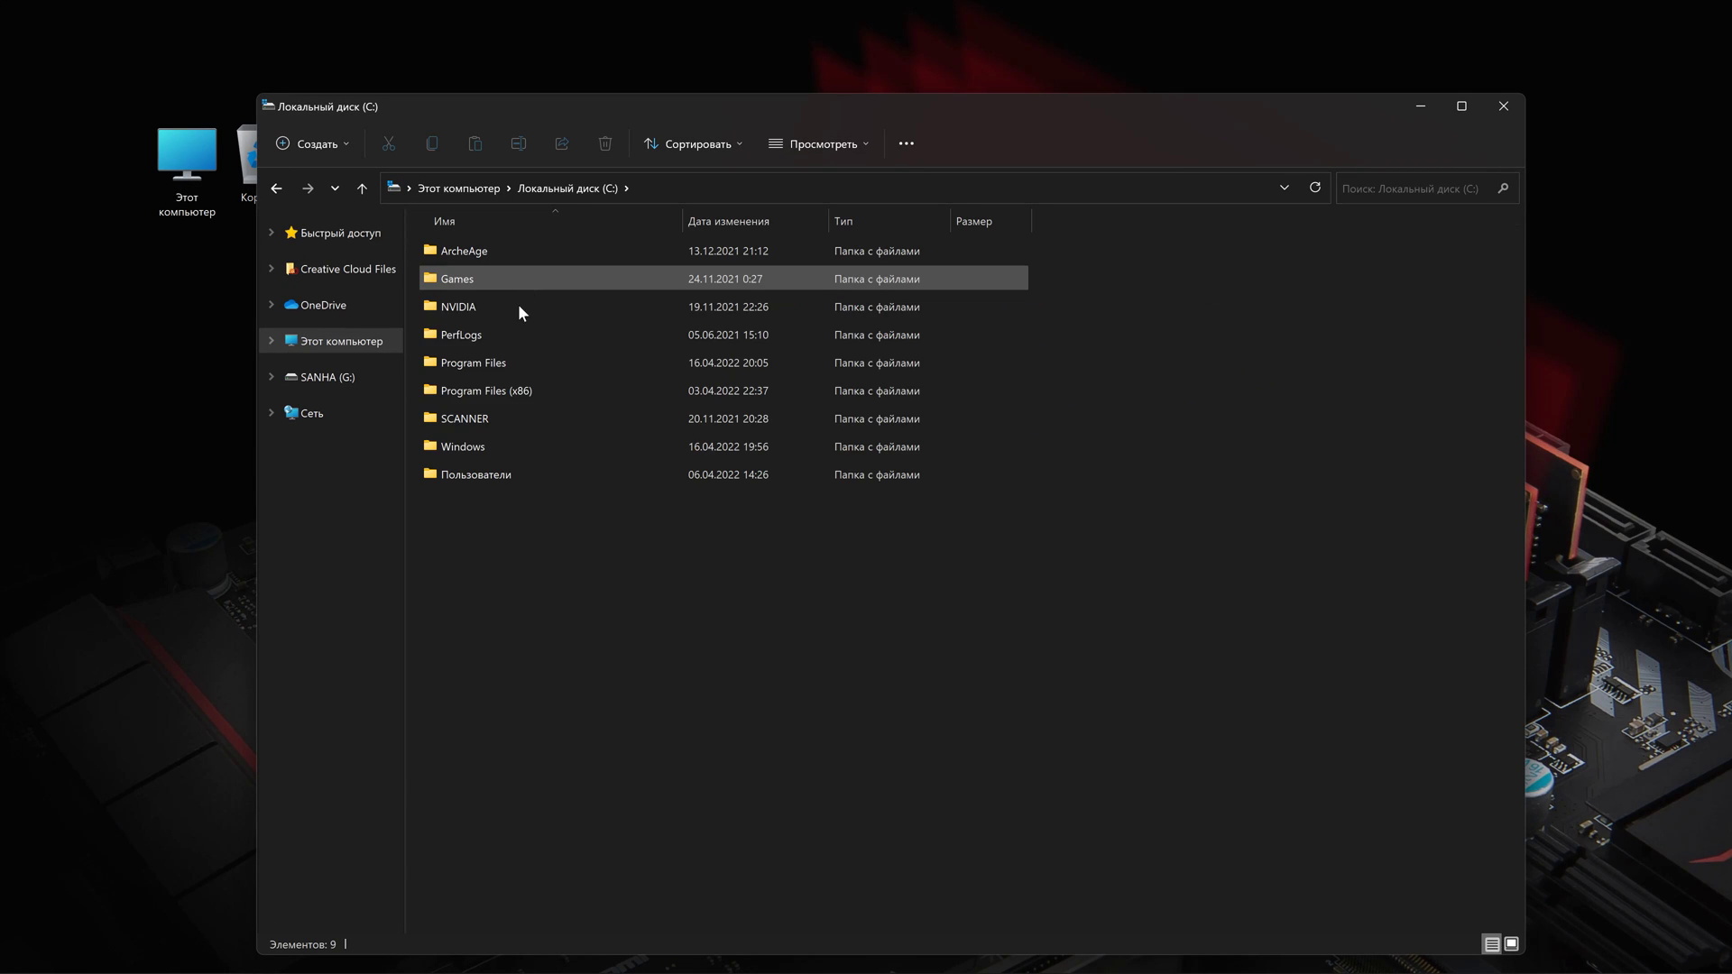
double_click(483, 393)
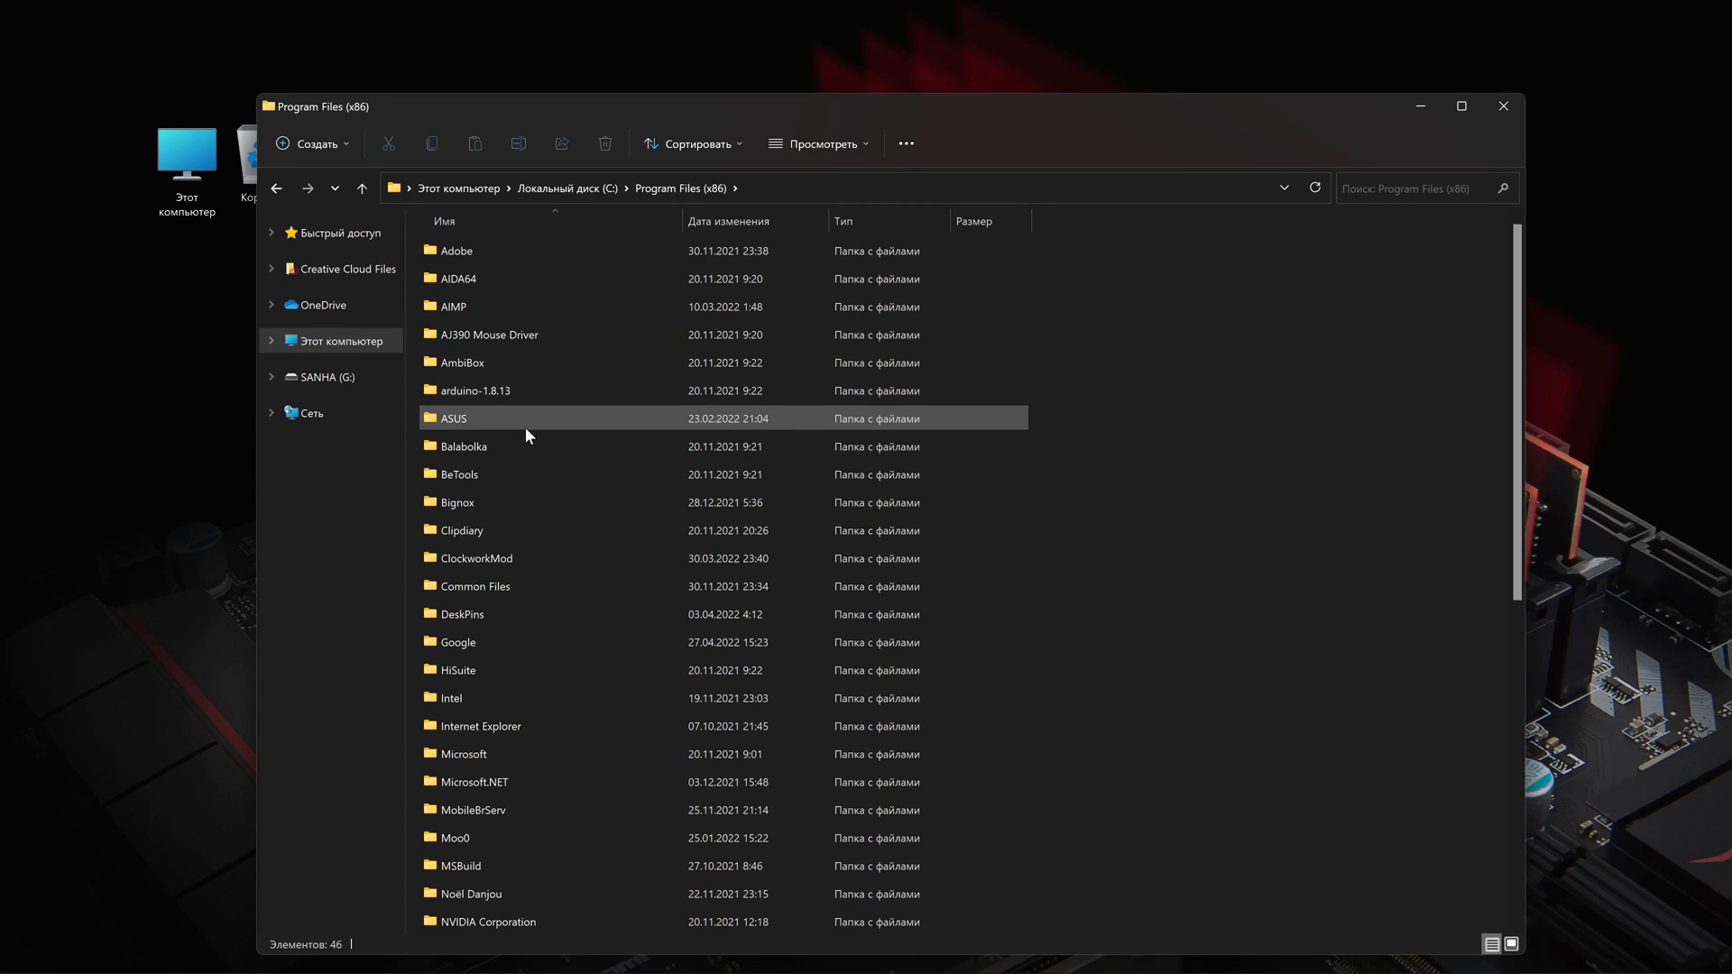
scroll(525, 566, "down", 4)
scroll(533, 753, "down", 2)
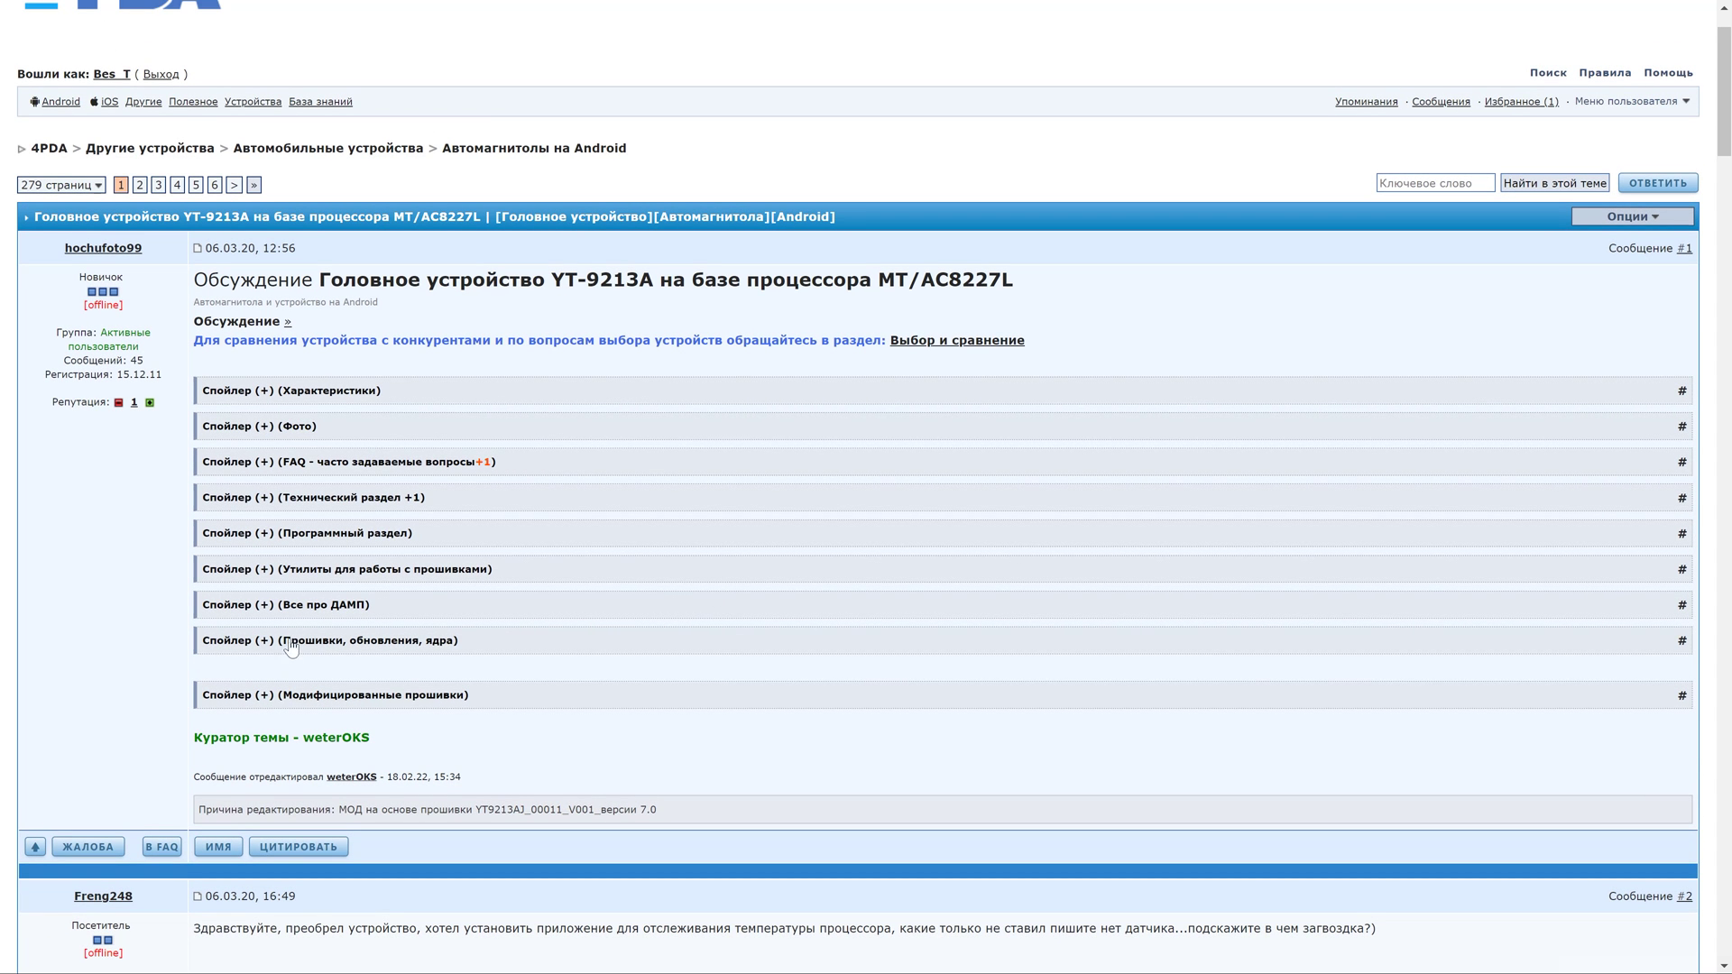
Read the «Программный раздел» spoiler in the YT-9213A topic and find the «Скаттер и прелоадер только для снятия дампа» link under «Все про ДАМП».
left_click(334, 607)
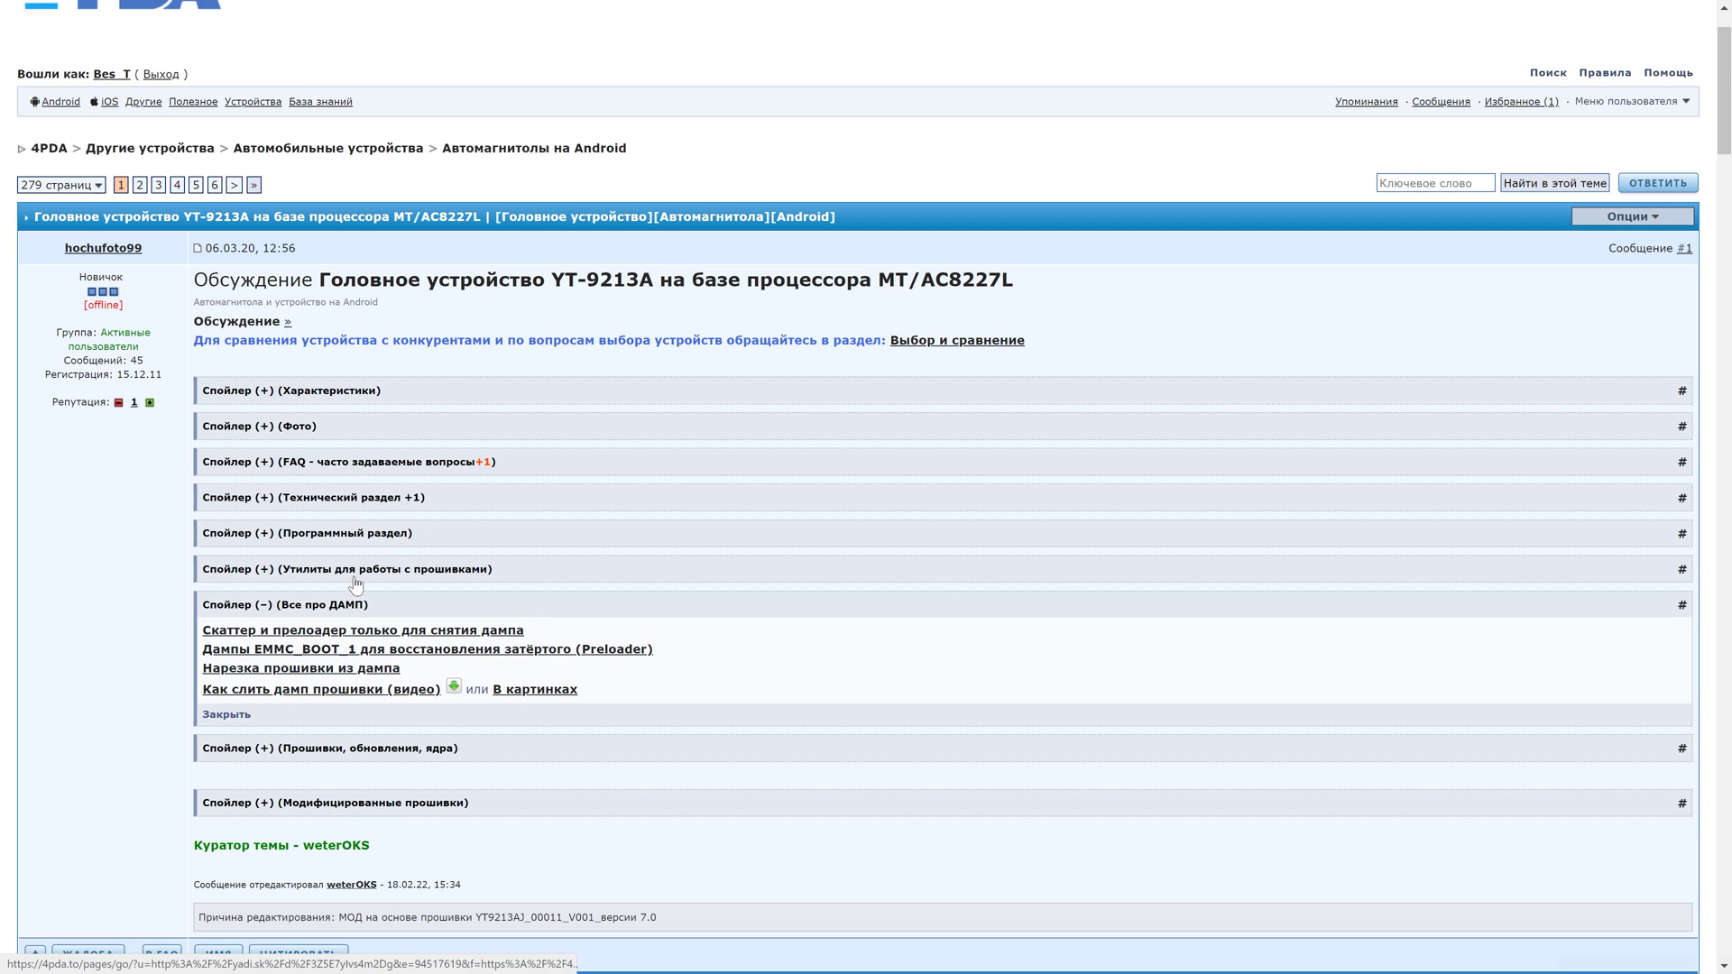
left_click(384, 534)
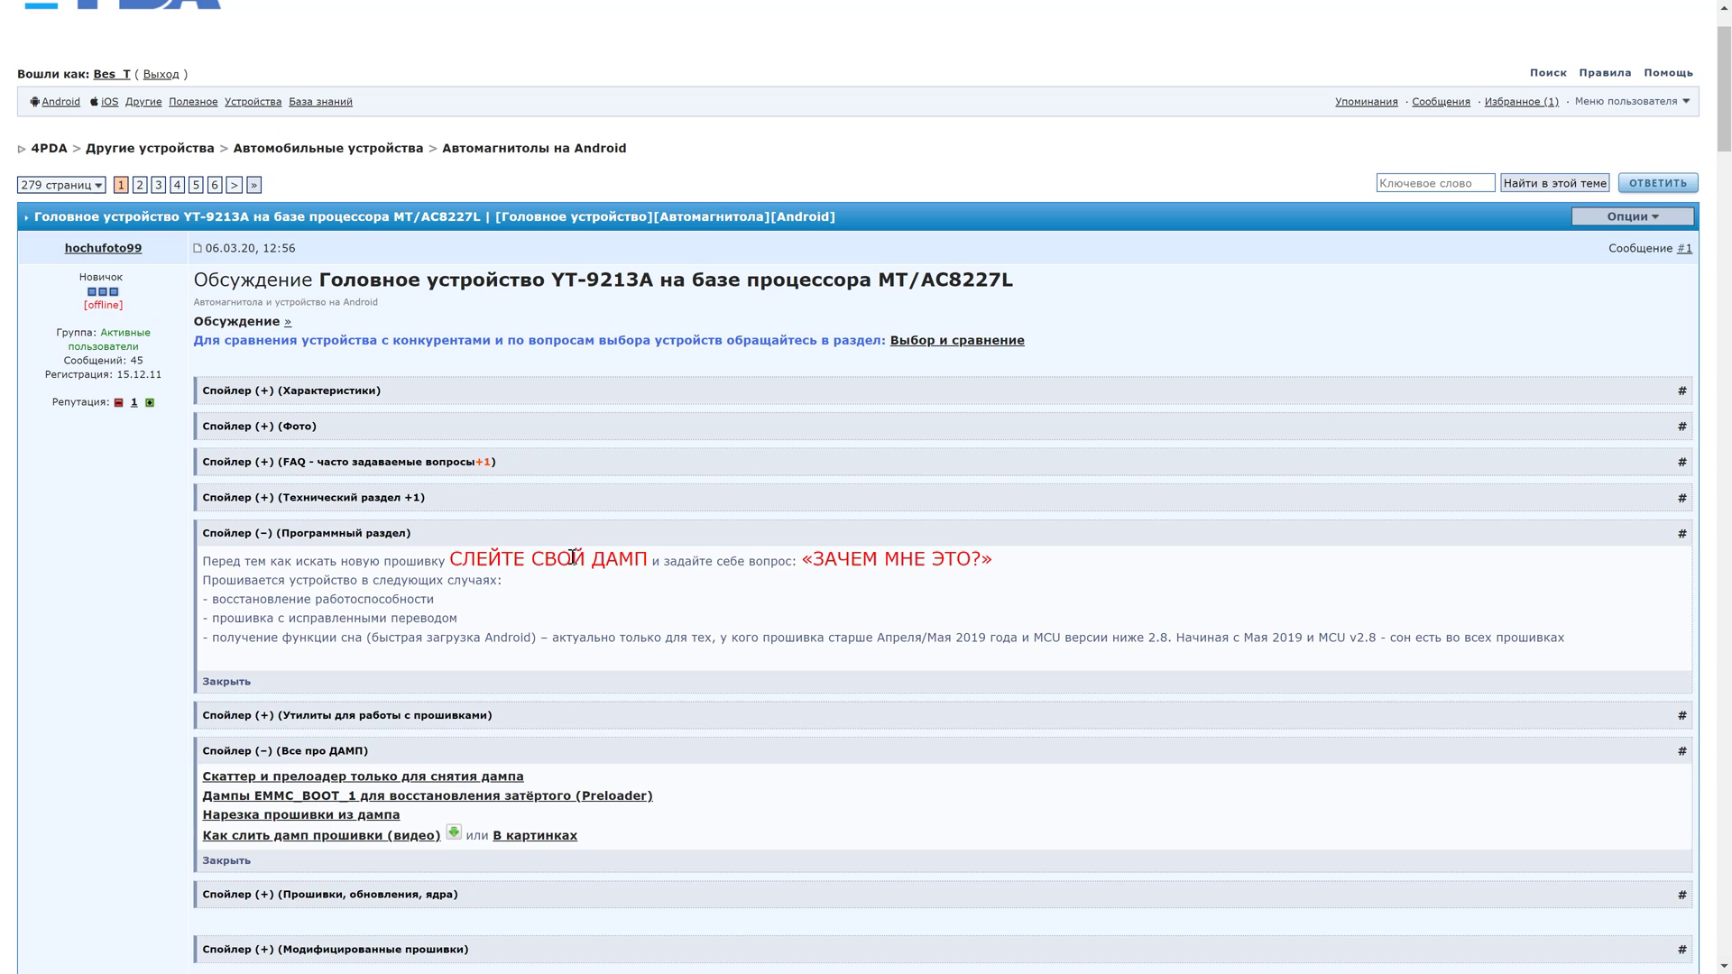
left_click_drag(1020, 567, 344, 561)
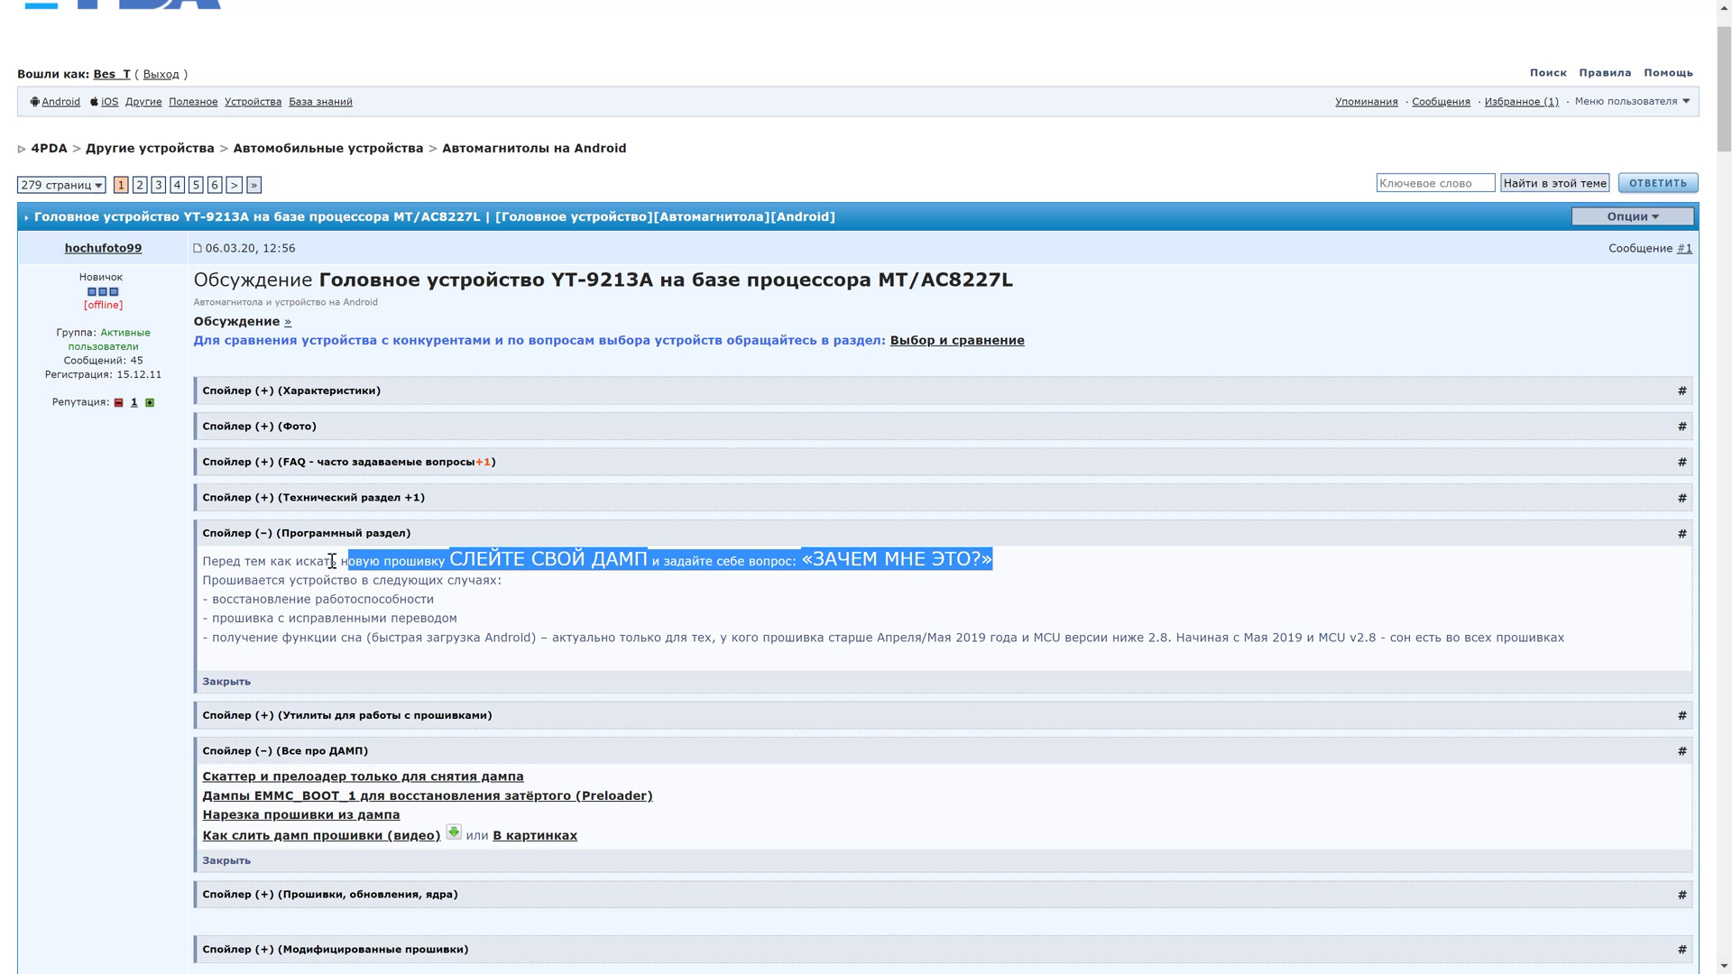
left_click_drag(204, 566, 204, 566)
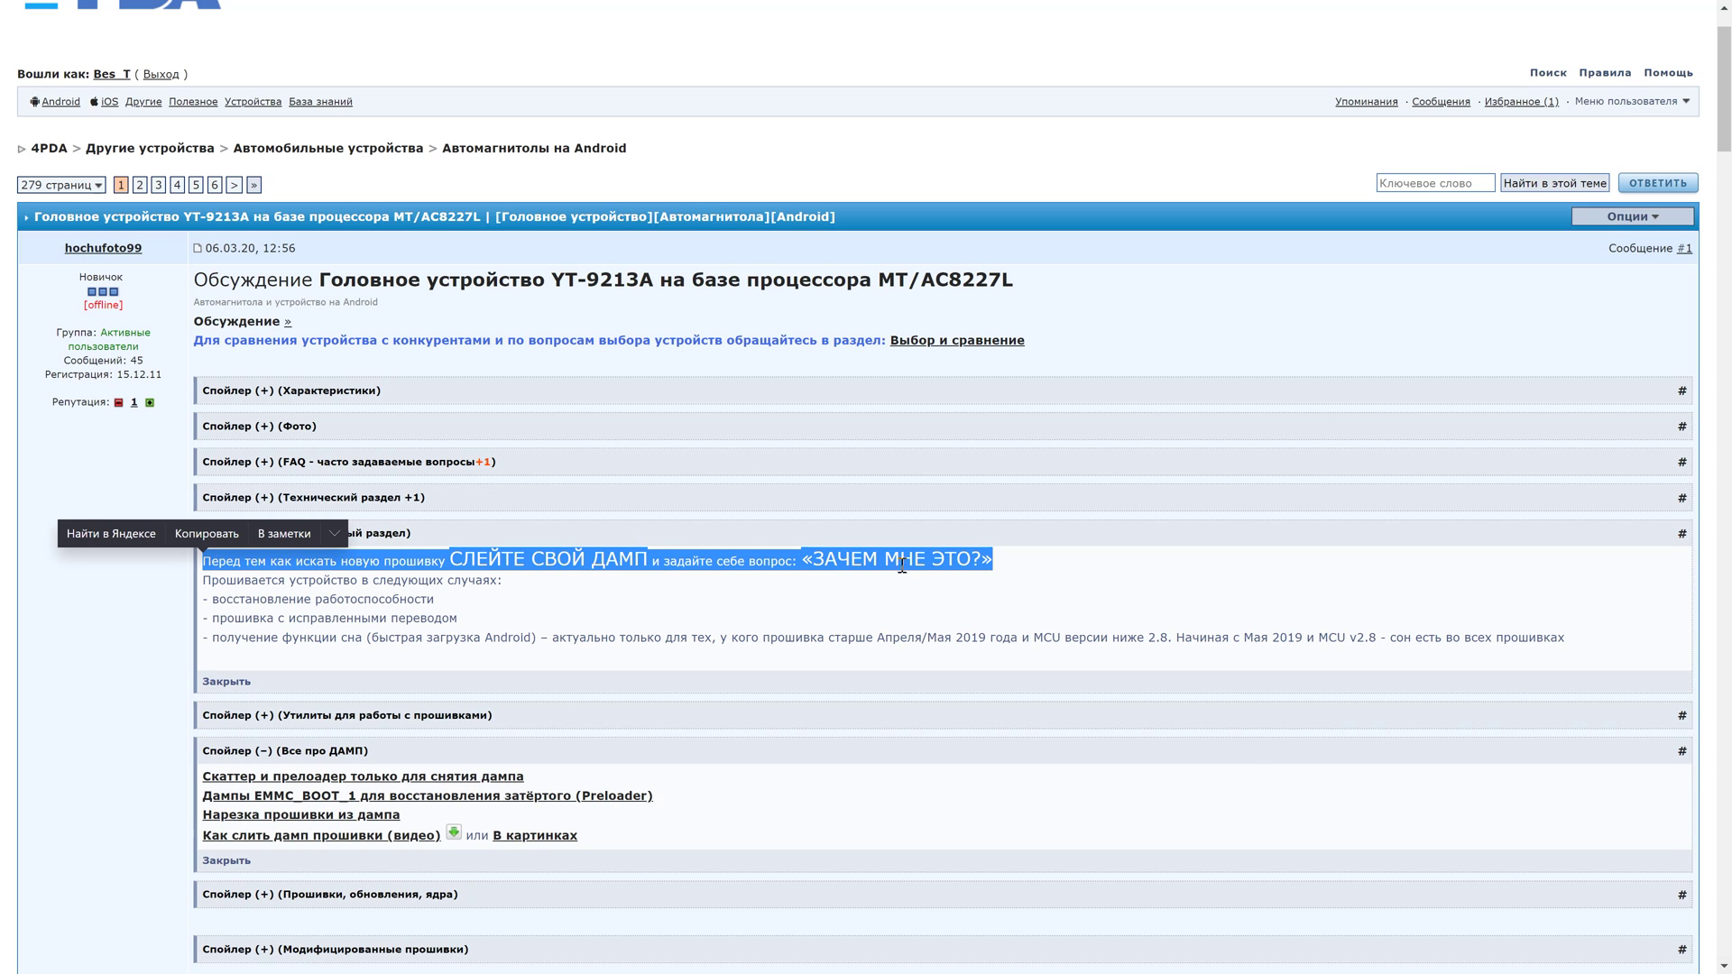
left_click(1095, 572)
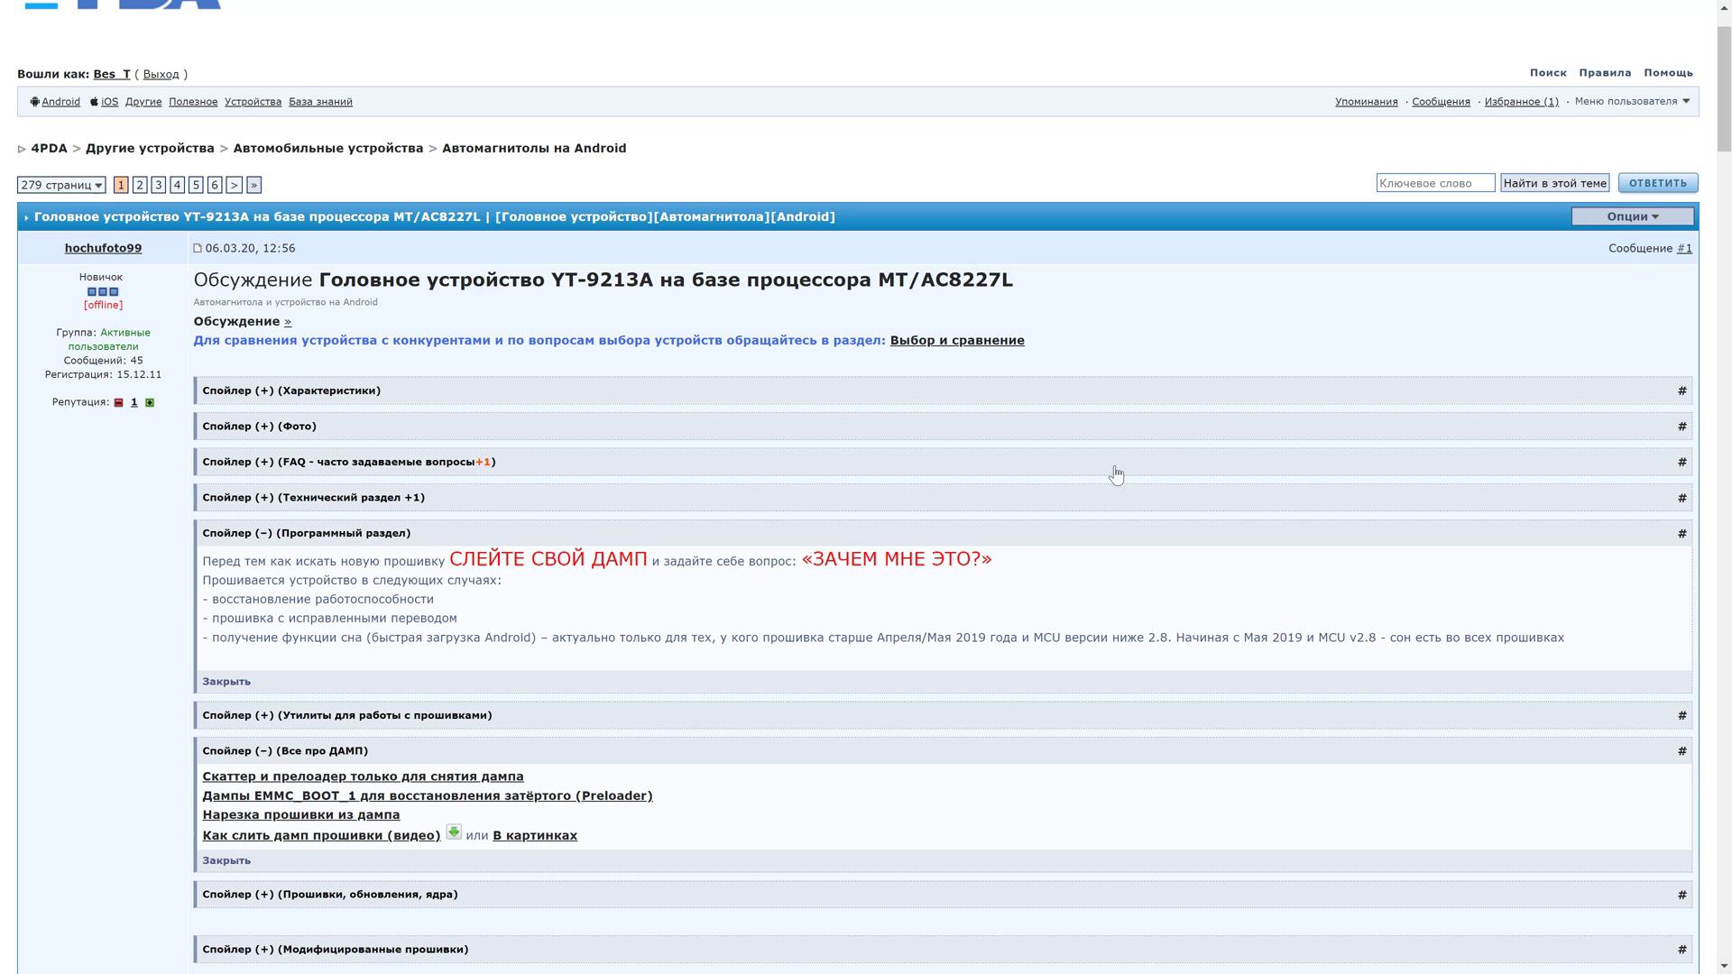
left_click(307, 533)
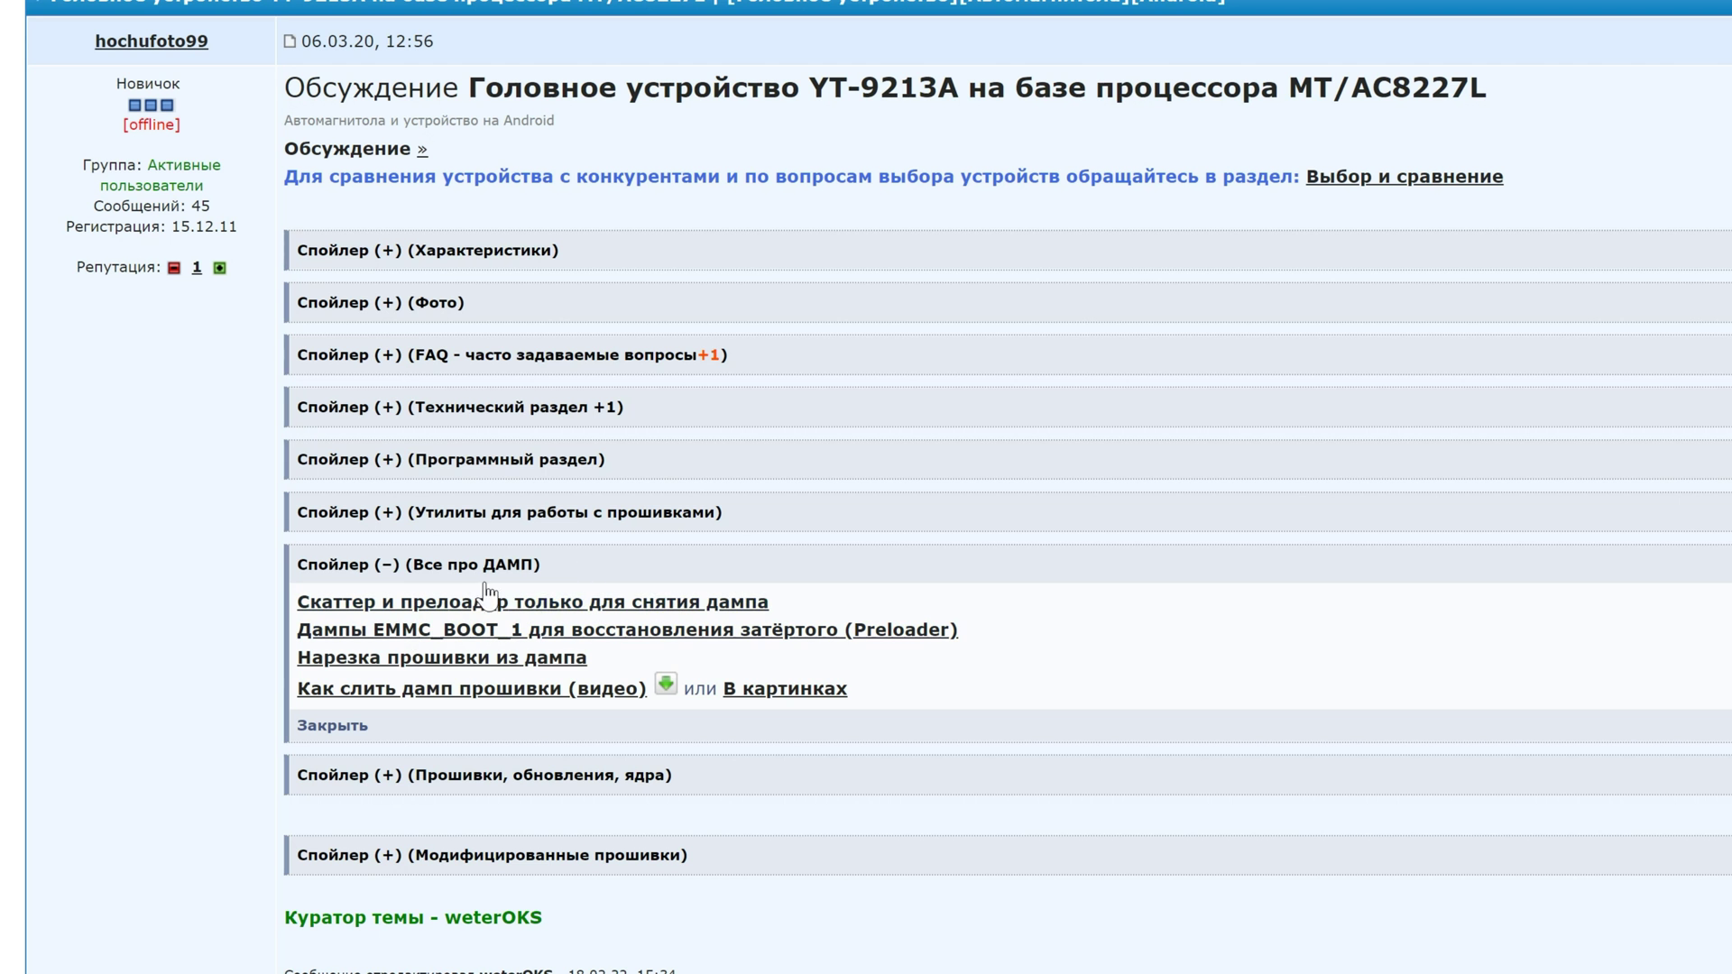
left_click_drag(805, 598, 438, 602)
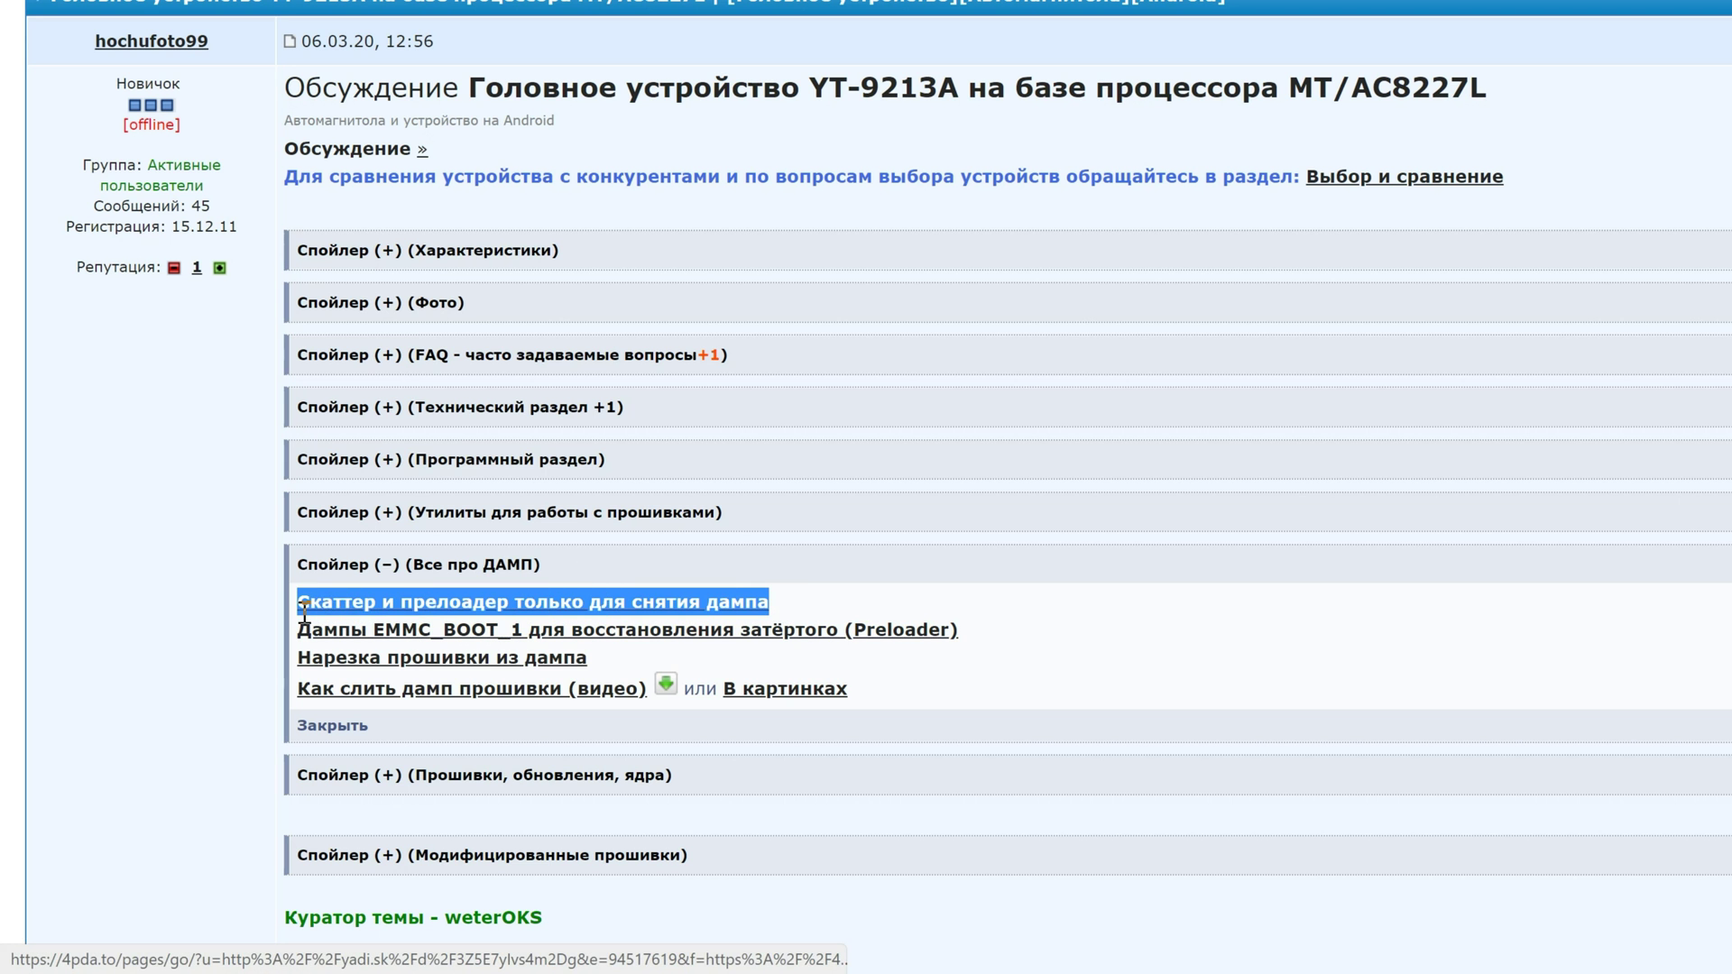
left_click_drag(304, 611, 304, 611)
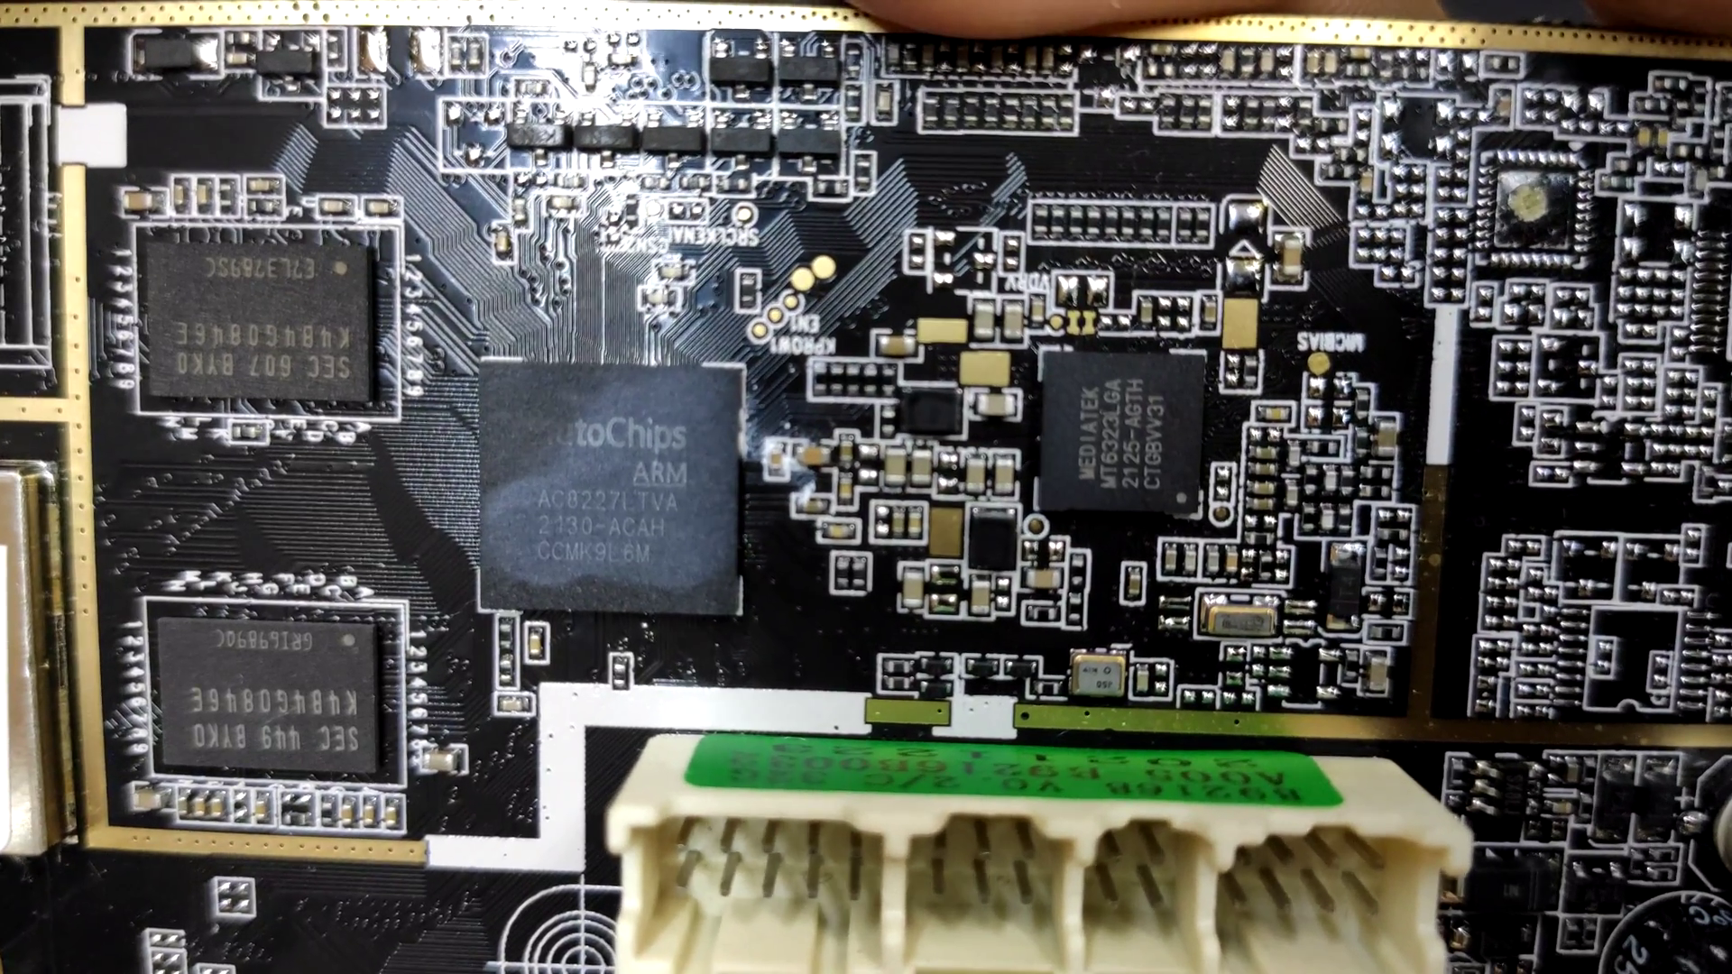
Open the скаттер.rar archive from the desktop and move its window aside.
double_click(786, 509)
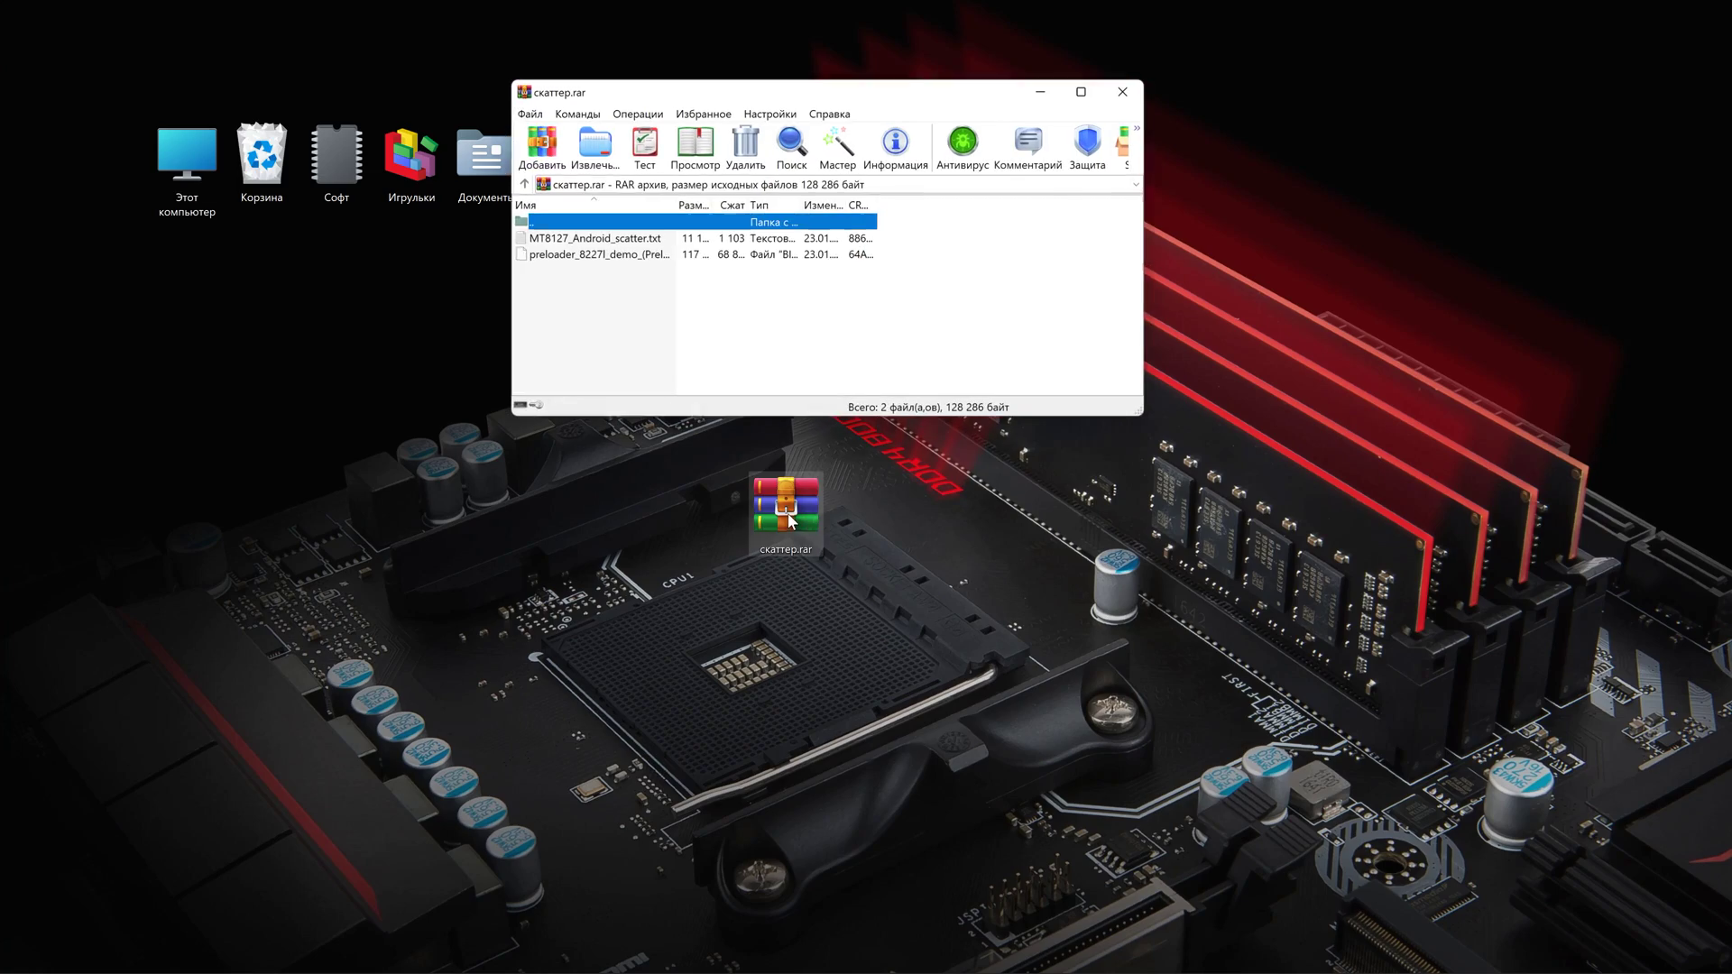
mouse_move(606, 288)
left_mouse_down()
mouse_move(577, 226)
mouse_move(606, 286)
left_mouse_up()
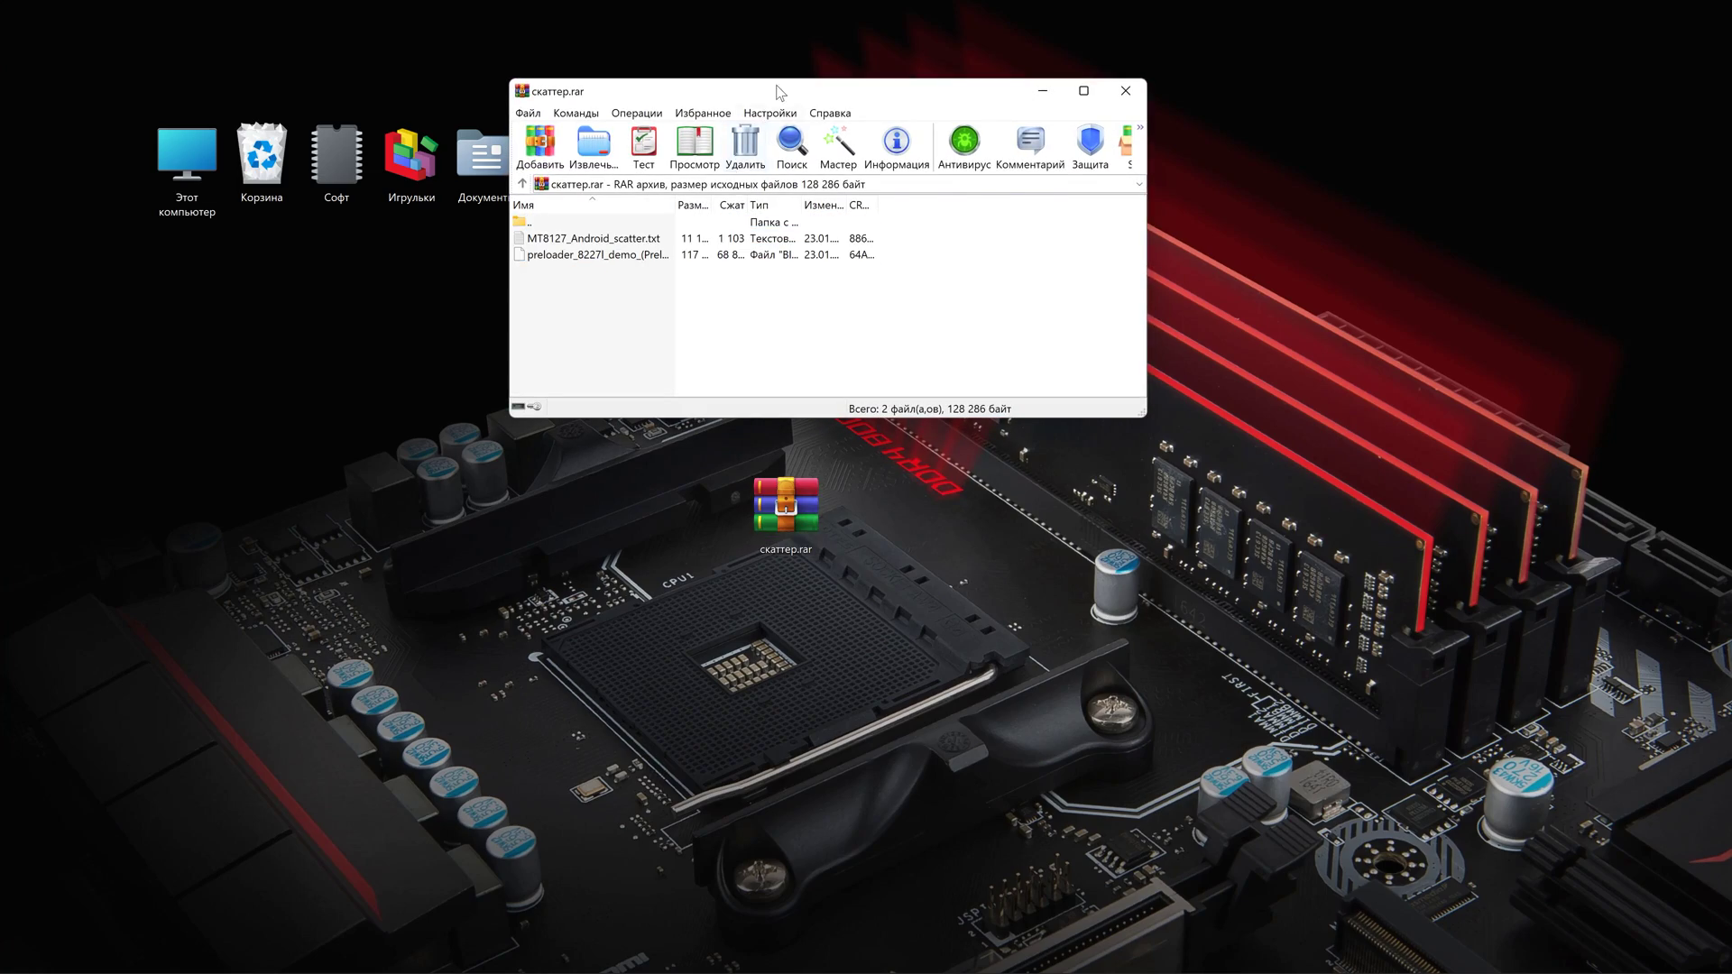
left_click_drag(780, 93, 978, 93)
Extract MT8127_Android_scatter.txt and the preloader file from the archive into the proshivky folder of SP_Flash_Tool_exe_Windows_v5.2020.00.000 in Program Files (x86).
double_click(187, 158)
double_click(626, 279)
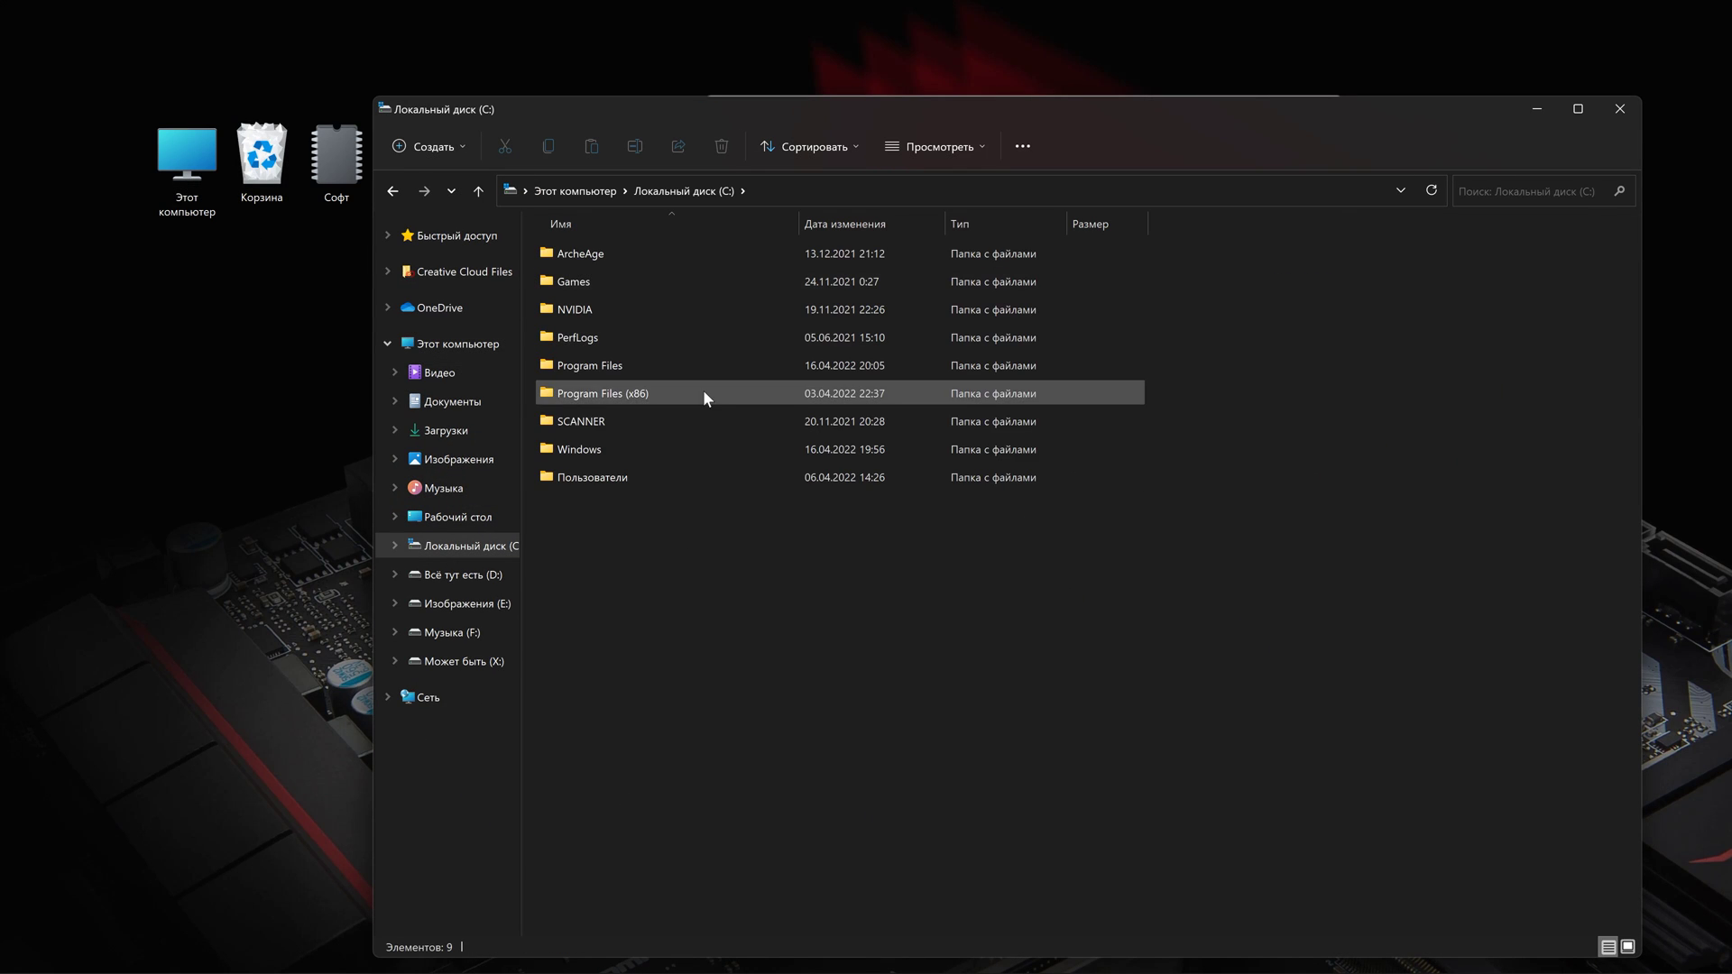
double_click(635, 395)
scroll(661, 541, "down", 5)
double_click(664, 613)
left_click(576, 372)
double_click(693, 366)
left_click_drag(1008, 120, 1081, 437)
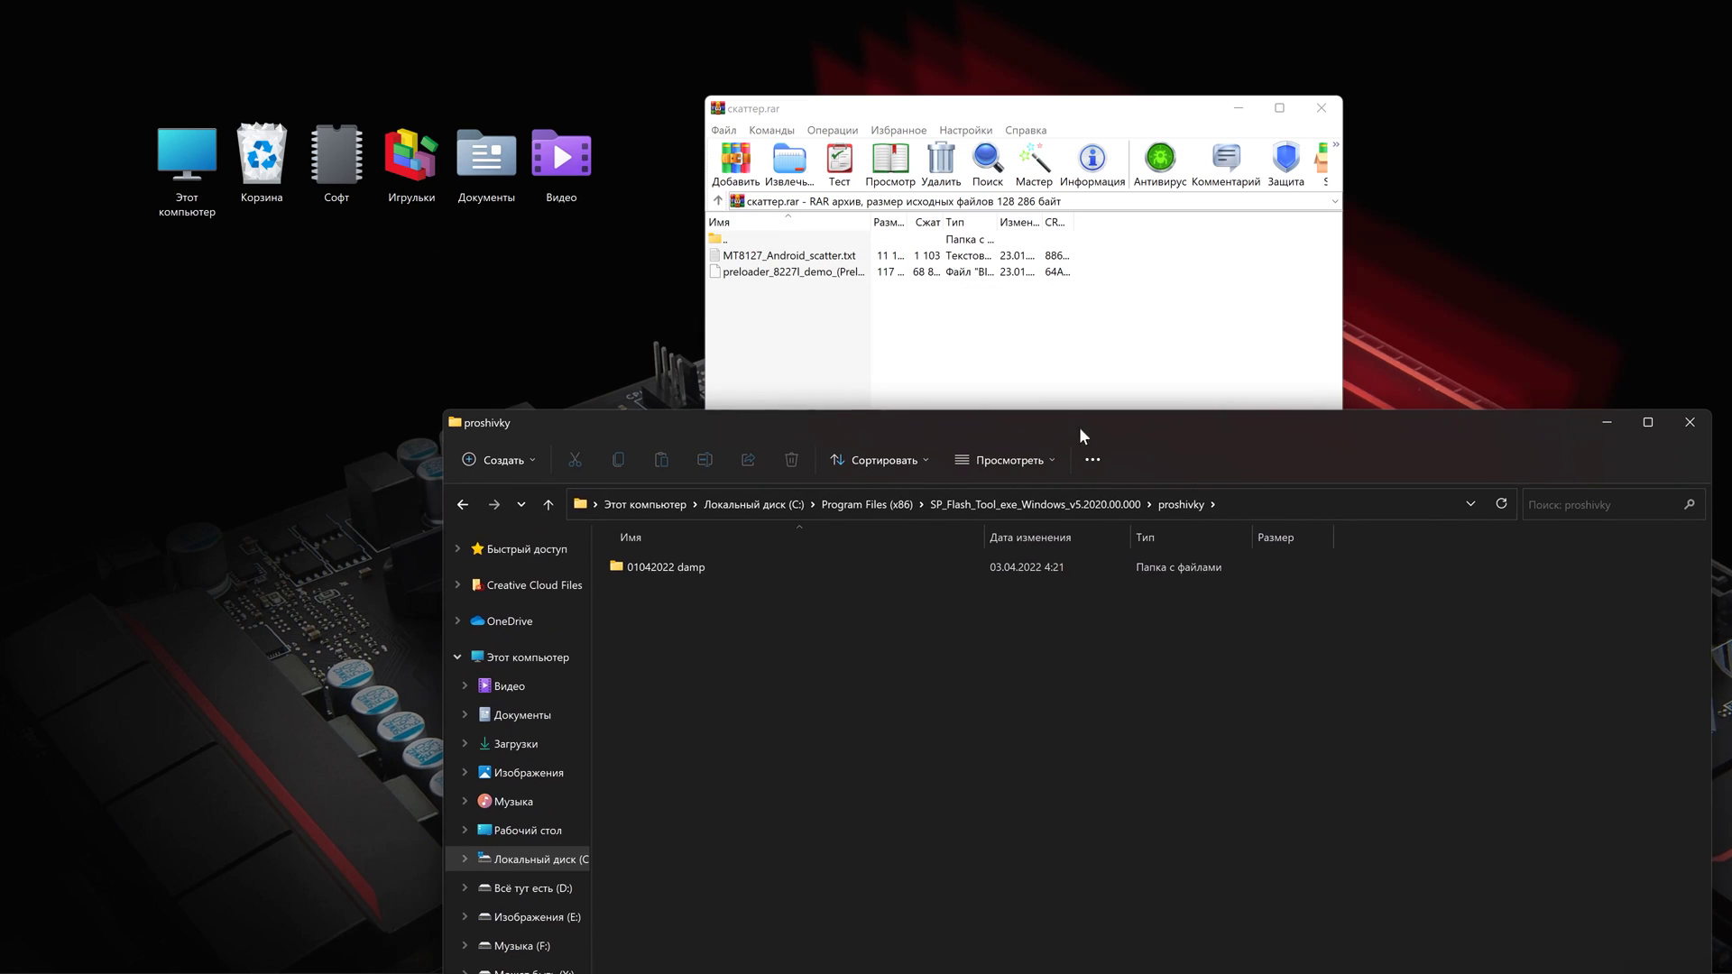
left_click_drag(787, 289, 777, 257)
left_click_drag(790, 712, 791, 712)
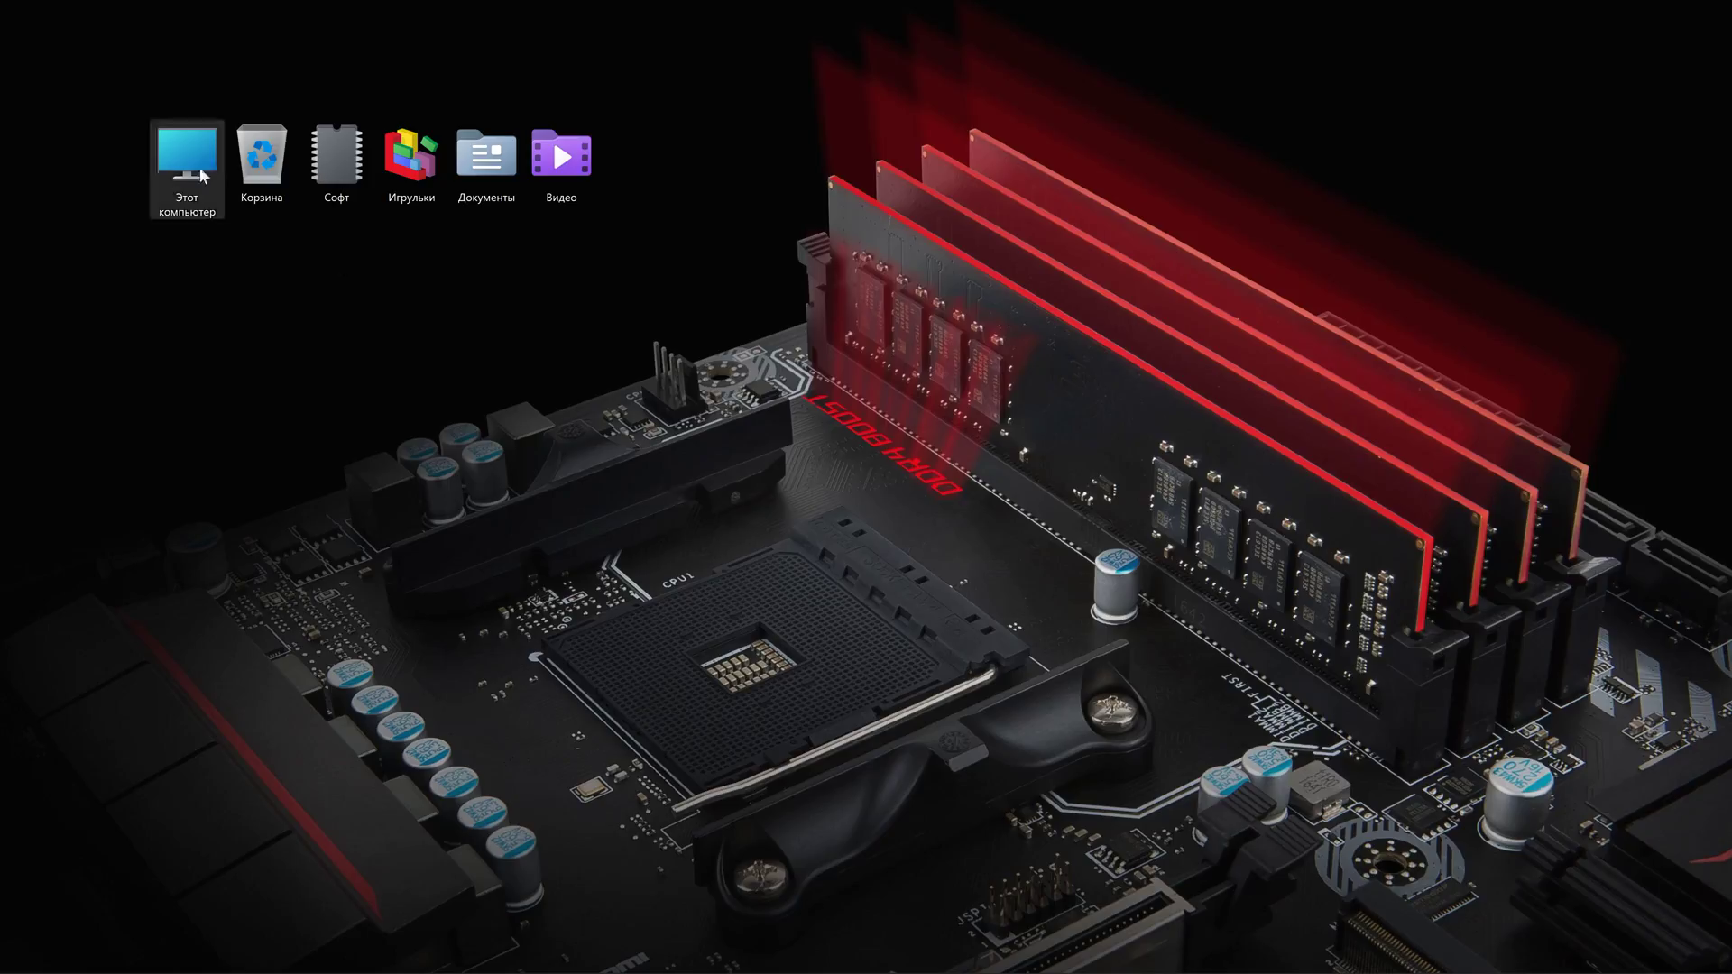
Launch flash_tool.exe from the SP_Flash_Tool_exe_Windows_v5.2020.00.000 folder in Program Files (x86) and enlarge its window.
double_click(203, 175)
double_click(563, 286)
double_click(604, 402)
double_click(690, 794)
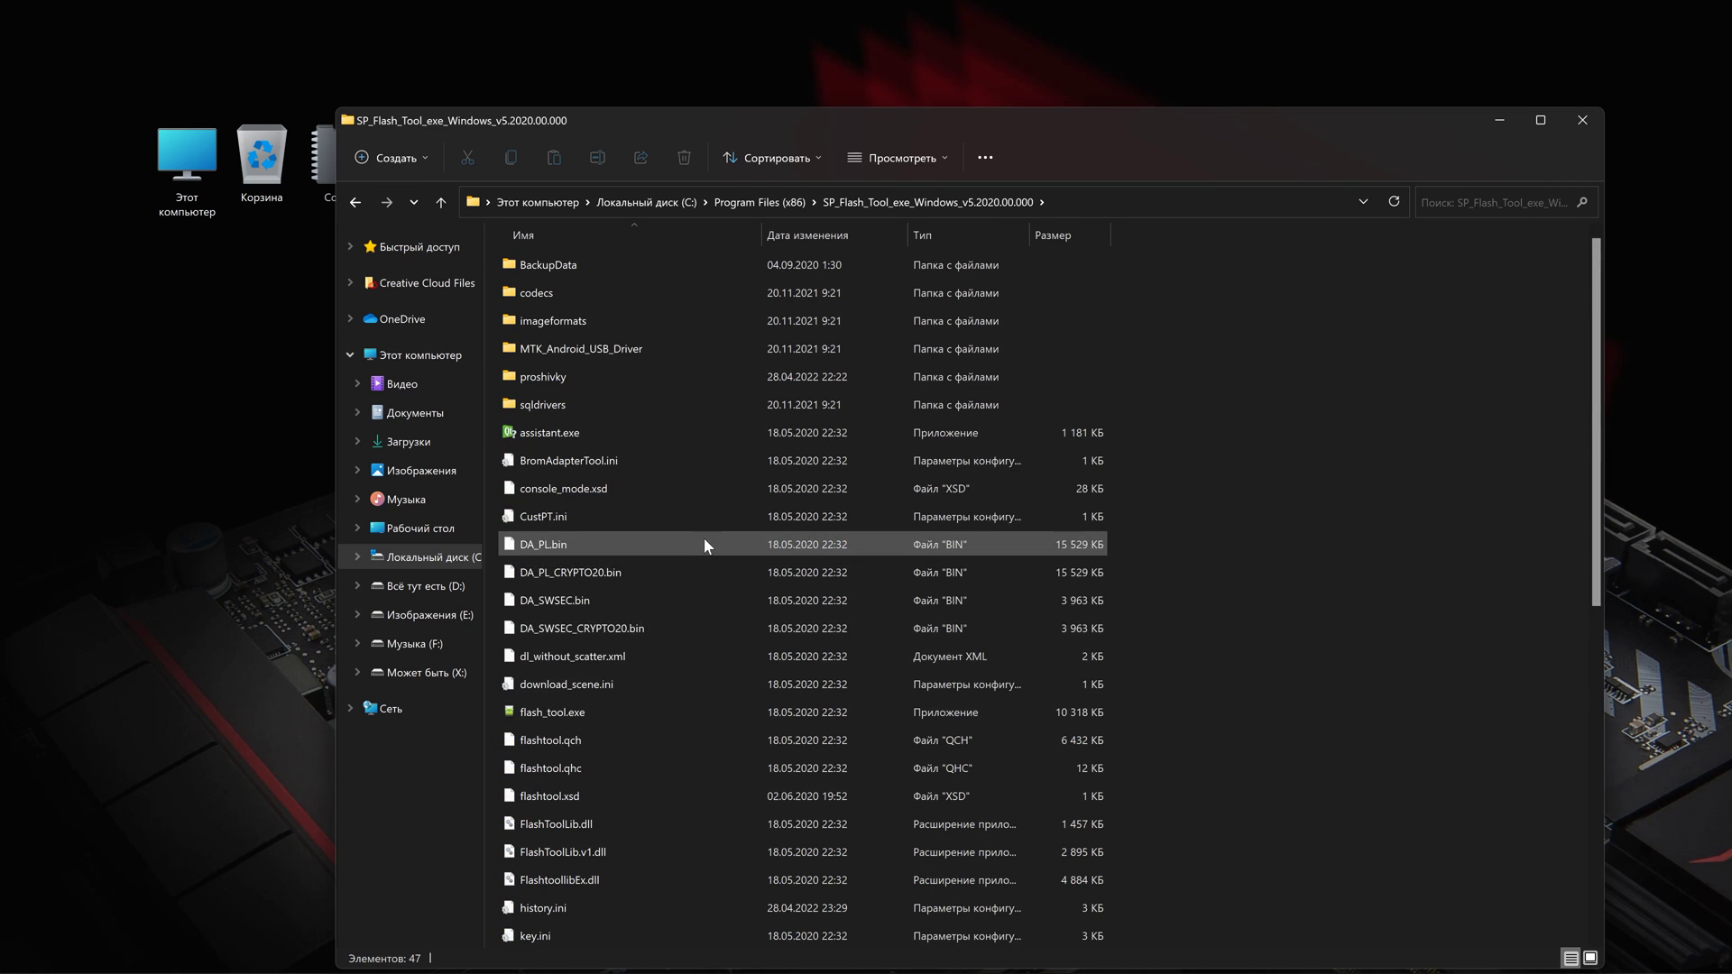
scroll(704, 544, "down", 2)
right_click(559, 574)
left_click(652, 664)
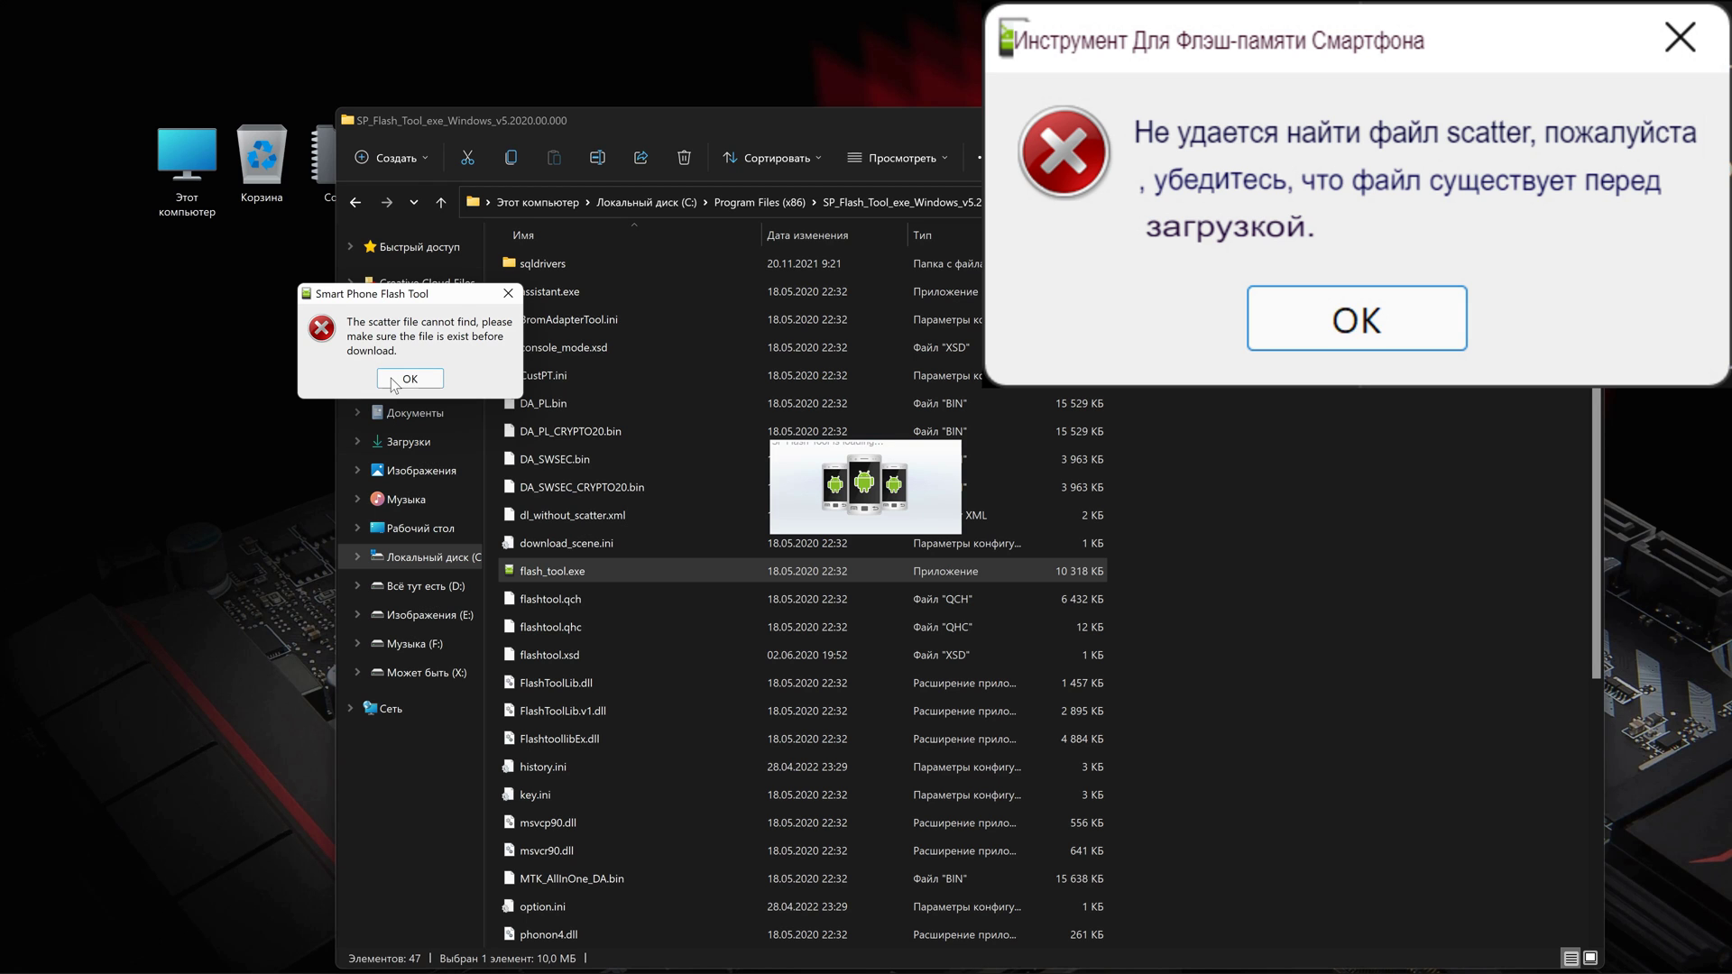
left_click(410, 379)
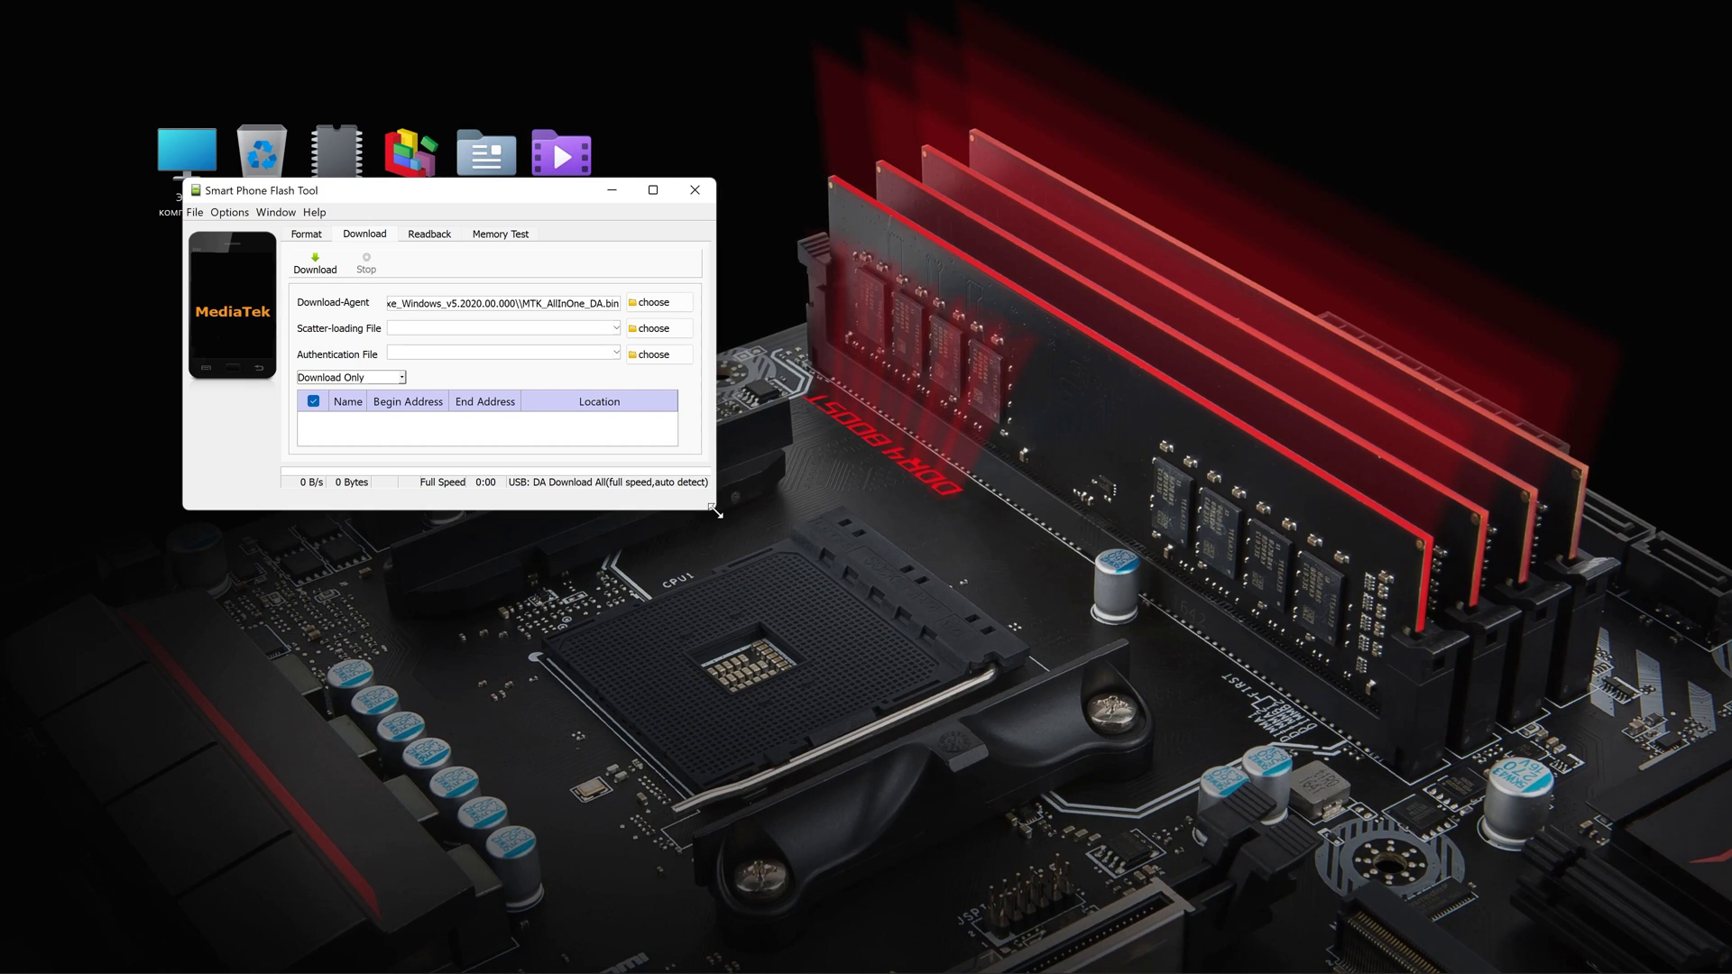
left_click_drag(716, 512, 1497, 734)
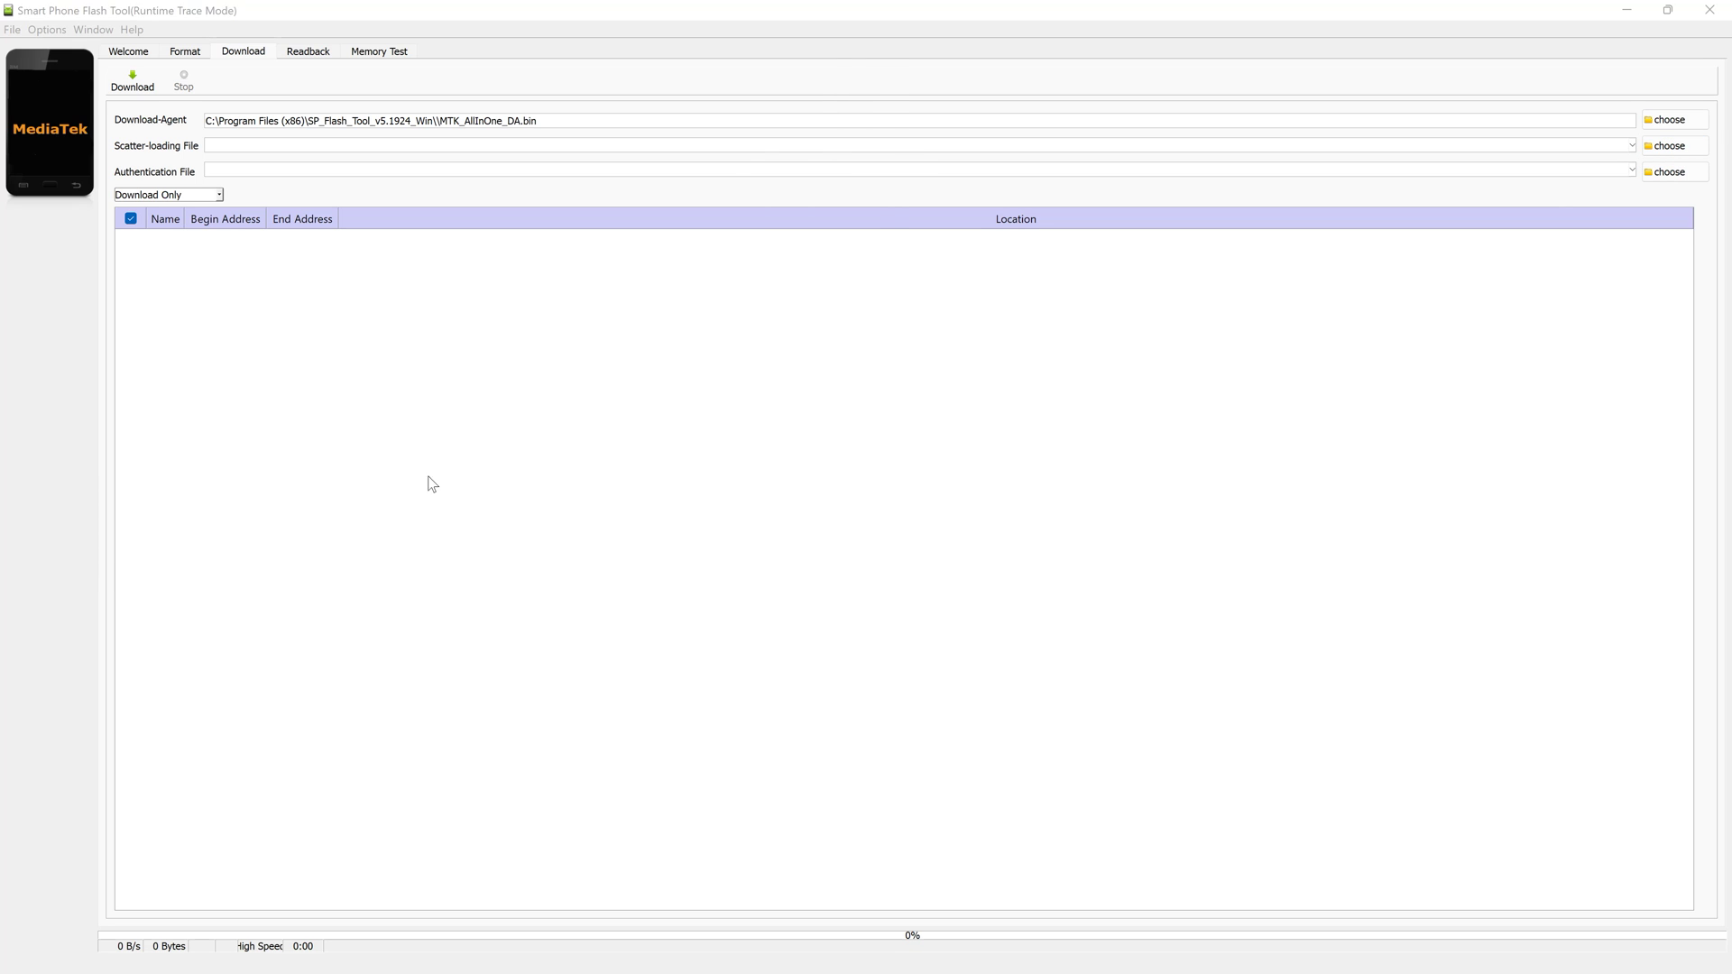
Load MT8127_Android_scatter.txt from the files folder as the scatter-loading file.
left_click(1669, 148)
left_click(240, 189)
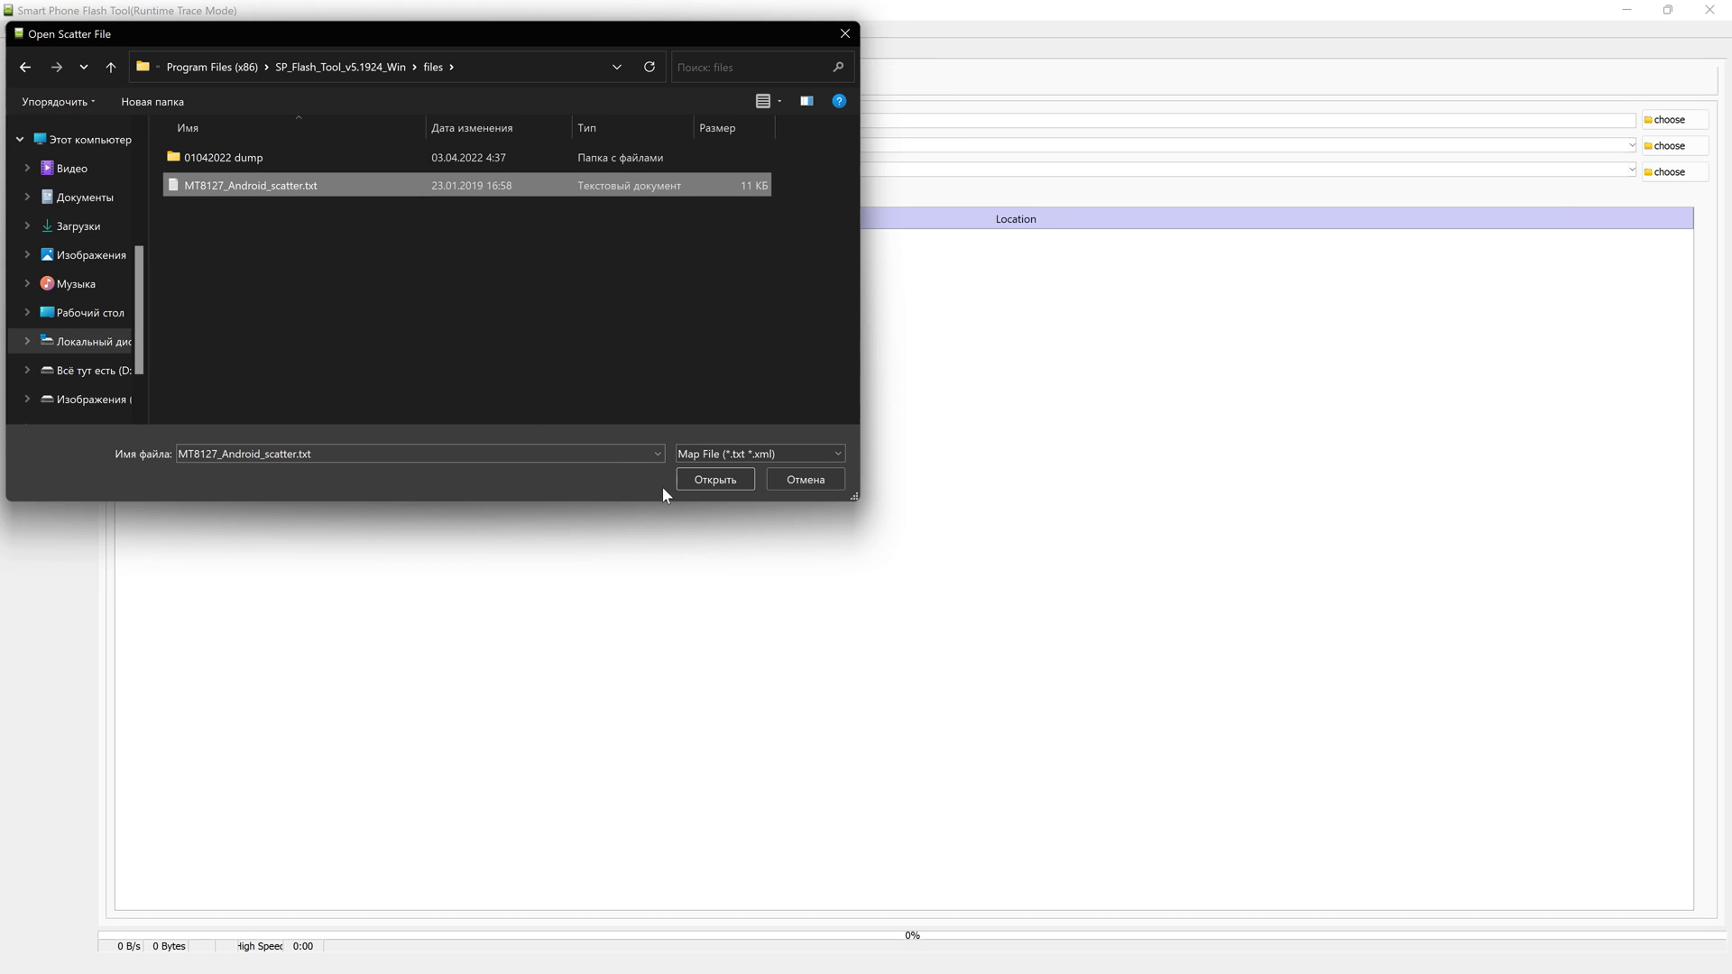
left_click(696, 480)
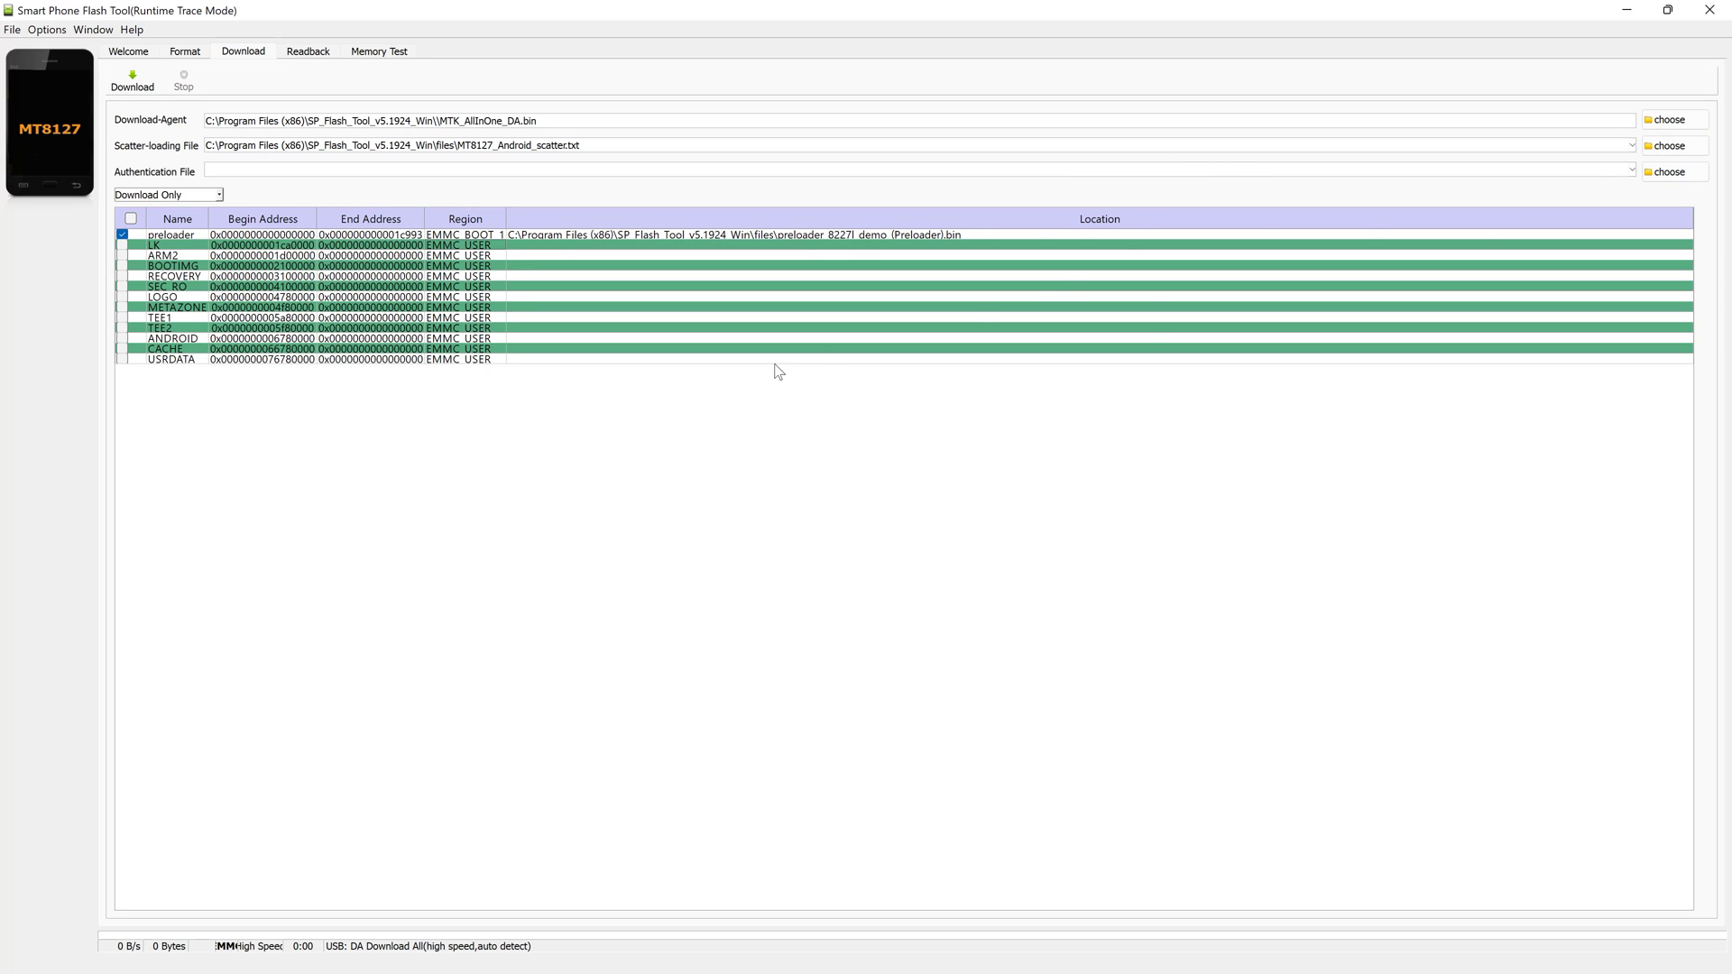
Start a memory test of the device.
left_click(390, 56)
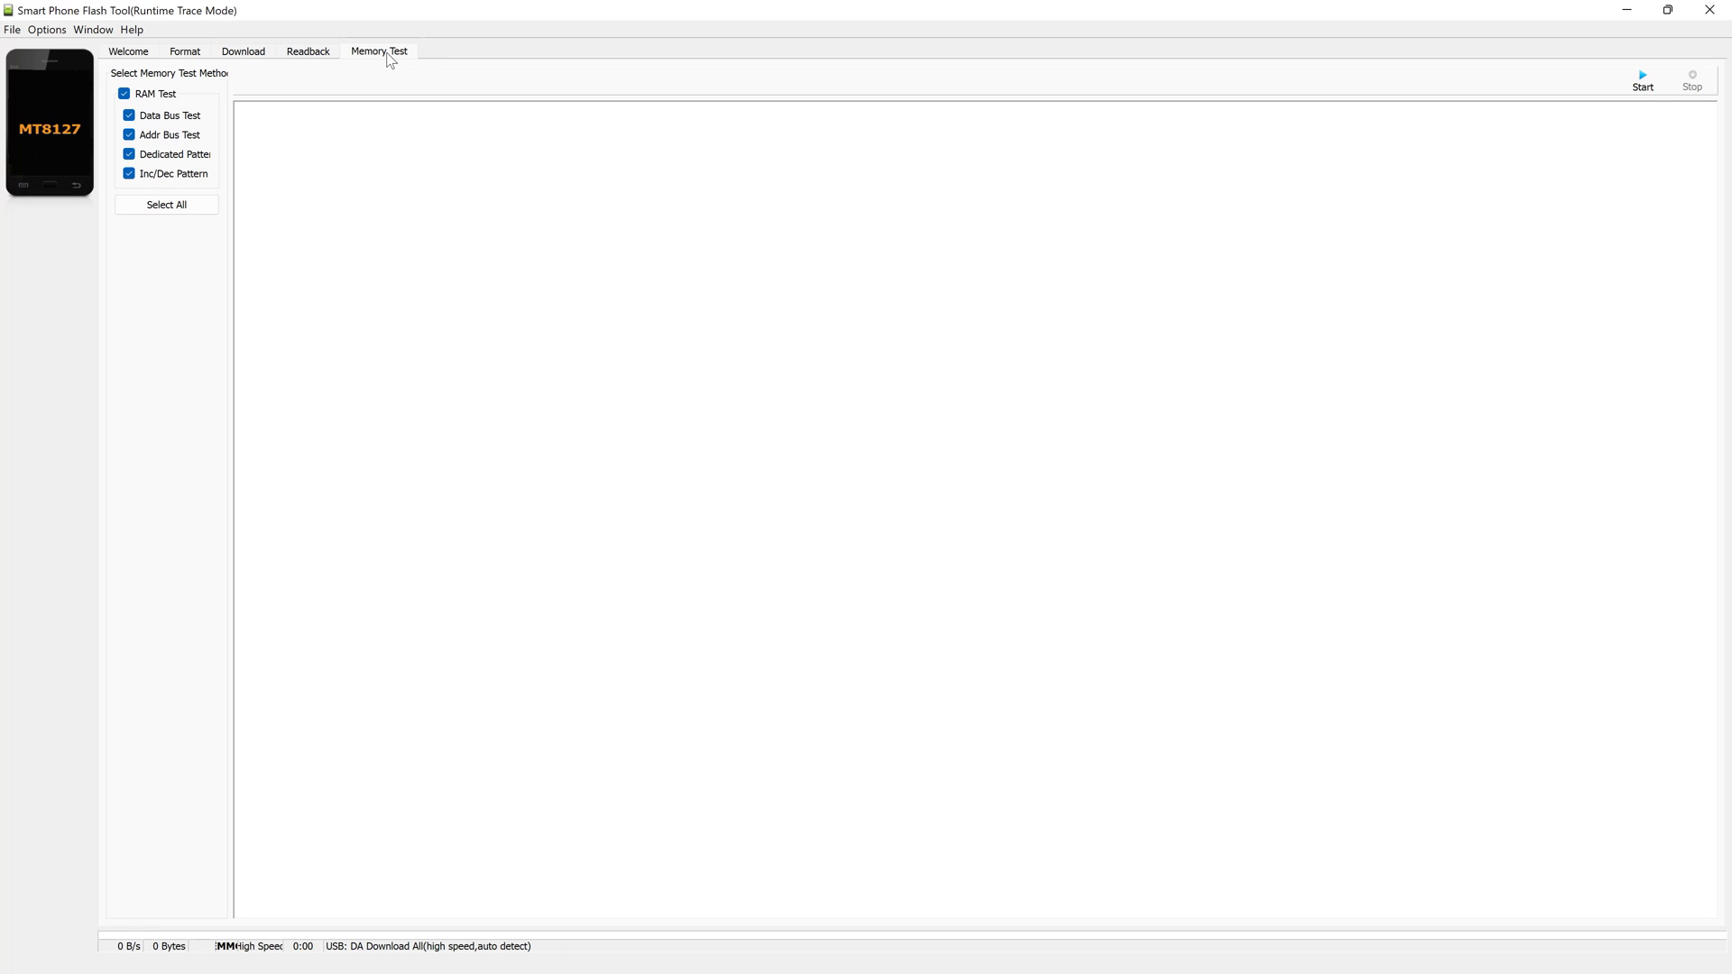
left_click(1644, 83)
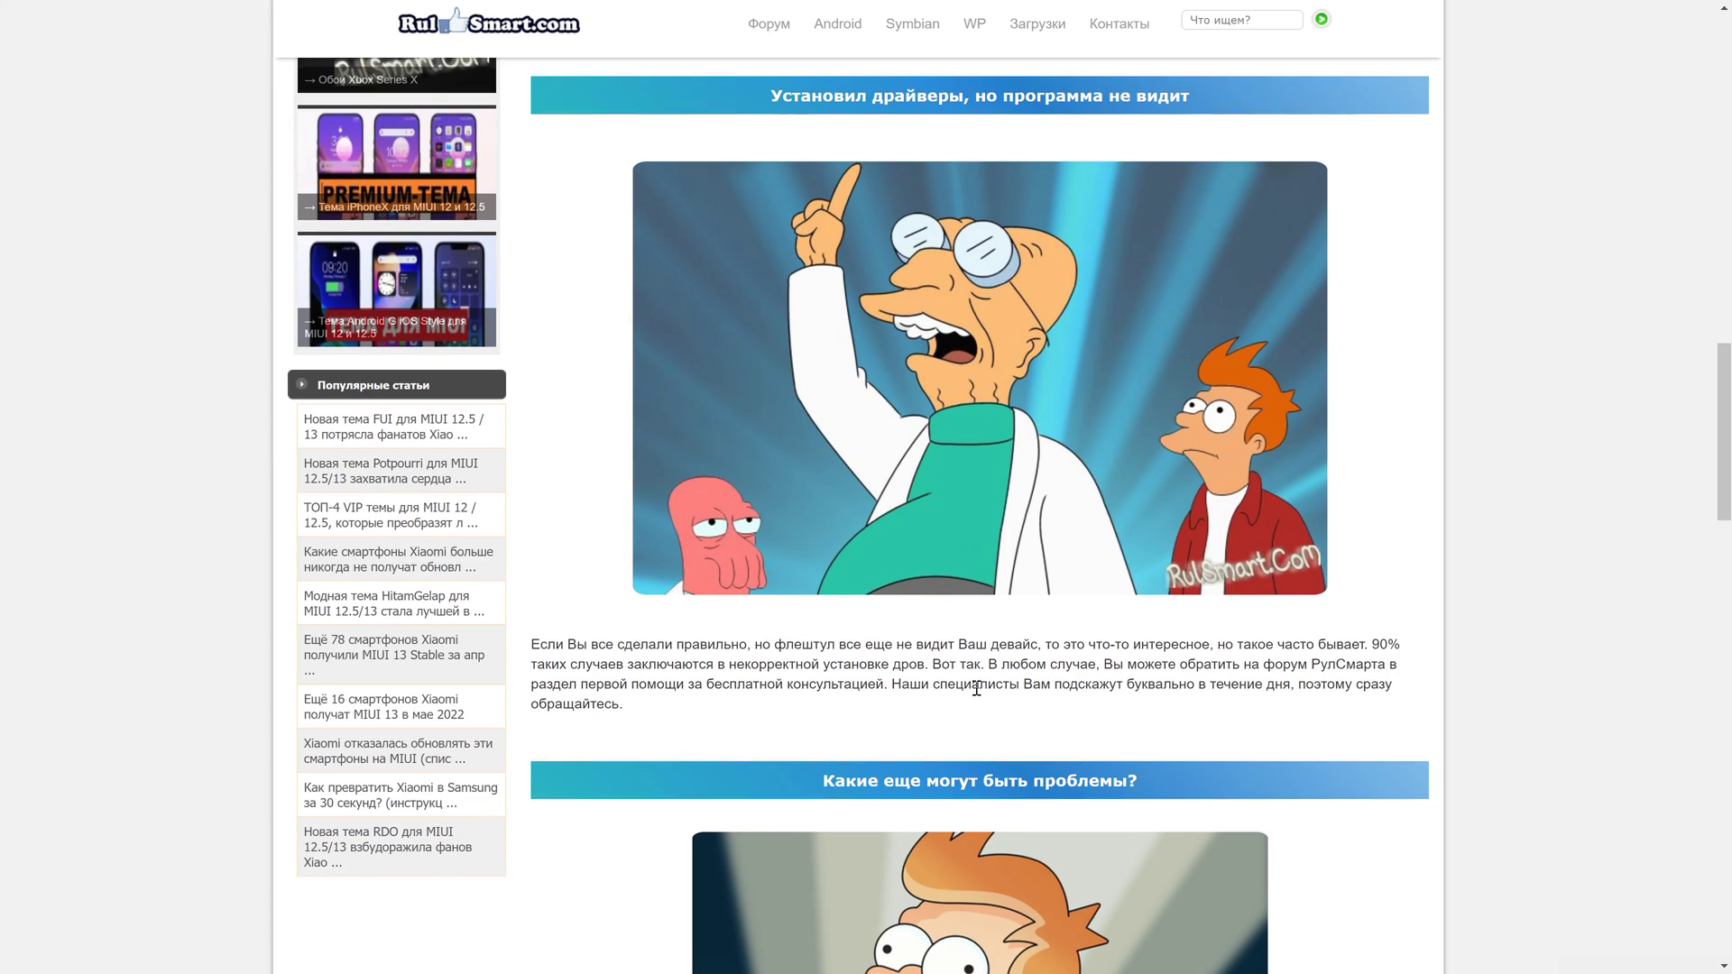
Read the article's advice for when the drivers are installed but the program does not detect the device.
scroll(1074, 630, "down", 1)
left_click_drag(531, 614, 531, 555)
left_click(1443, 629)
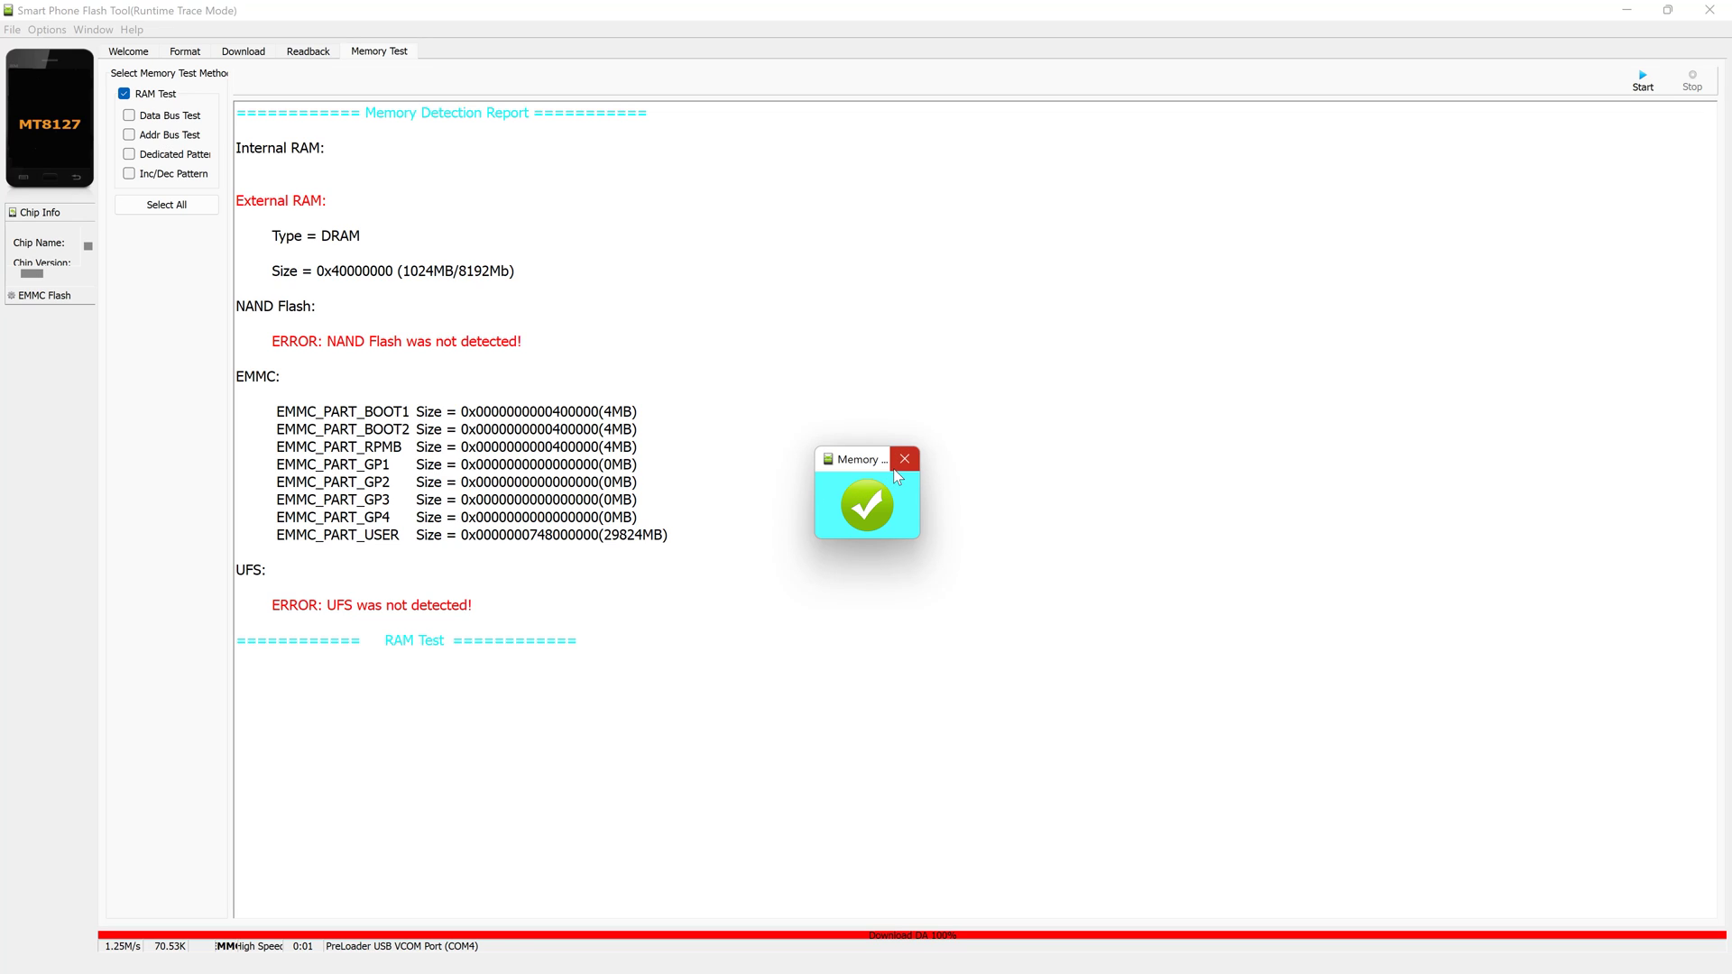
Dismiss the memory test result window and copy the entire Memory Detection Report.
left_click(897, 466)
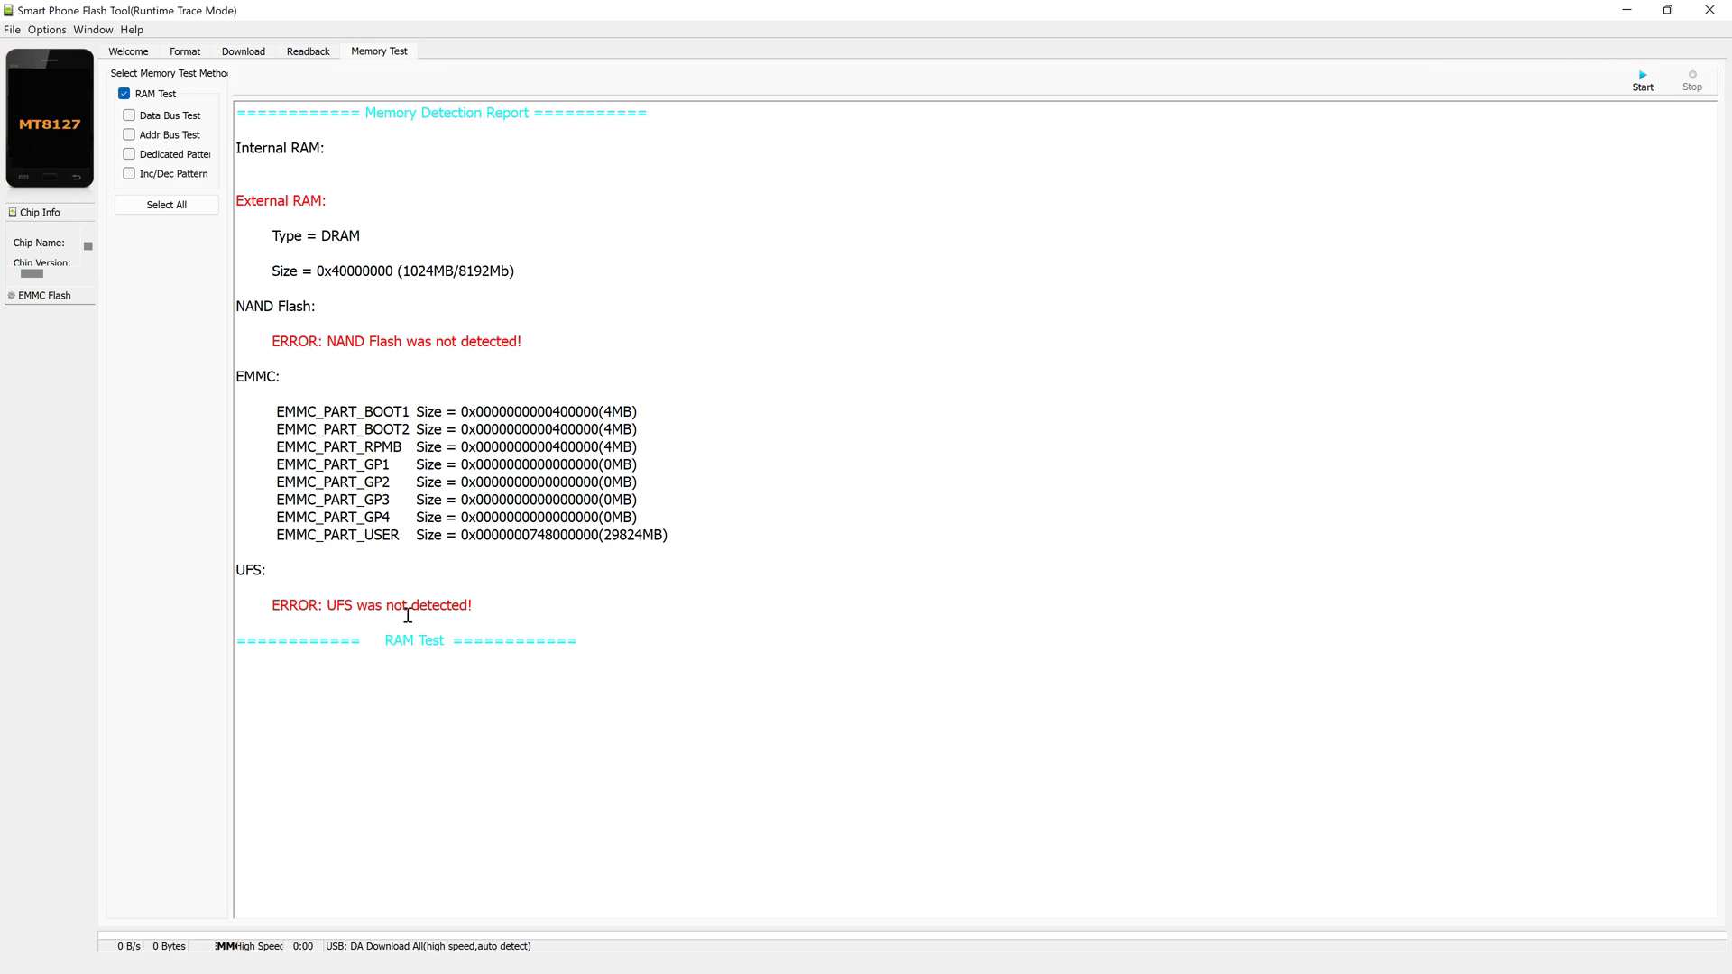
left_click_drag(696, 698, 171, 114)
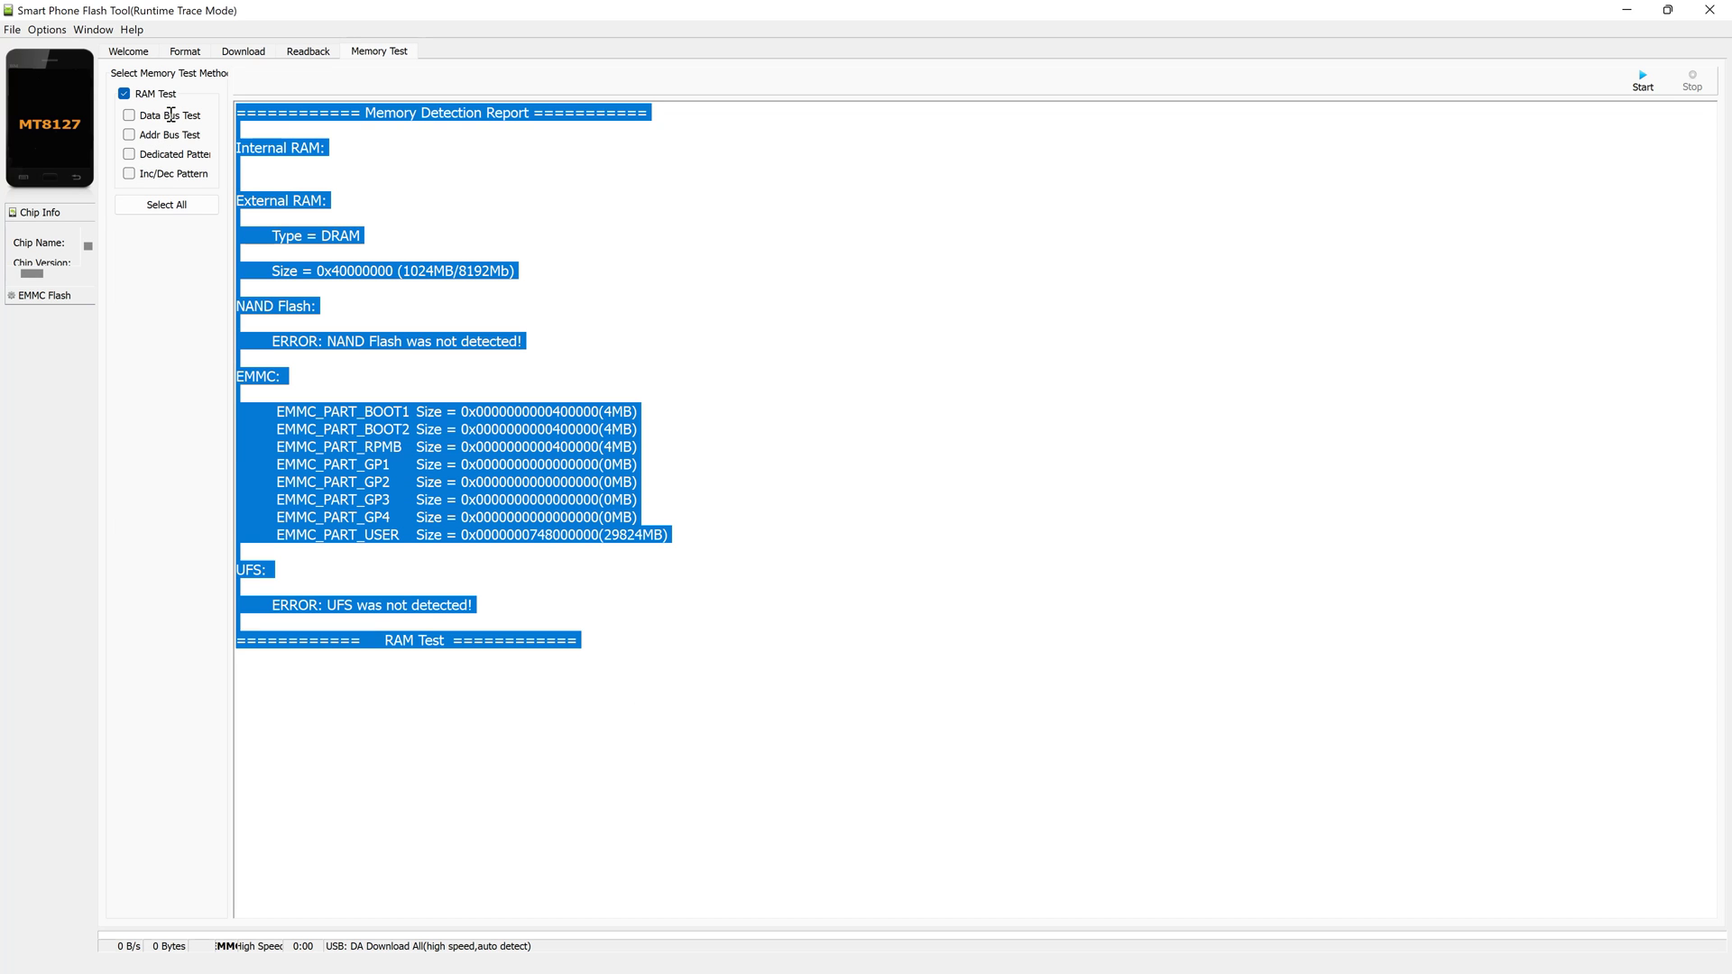
right_click(440, 117)
left_click(477, 132)
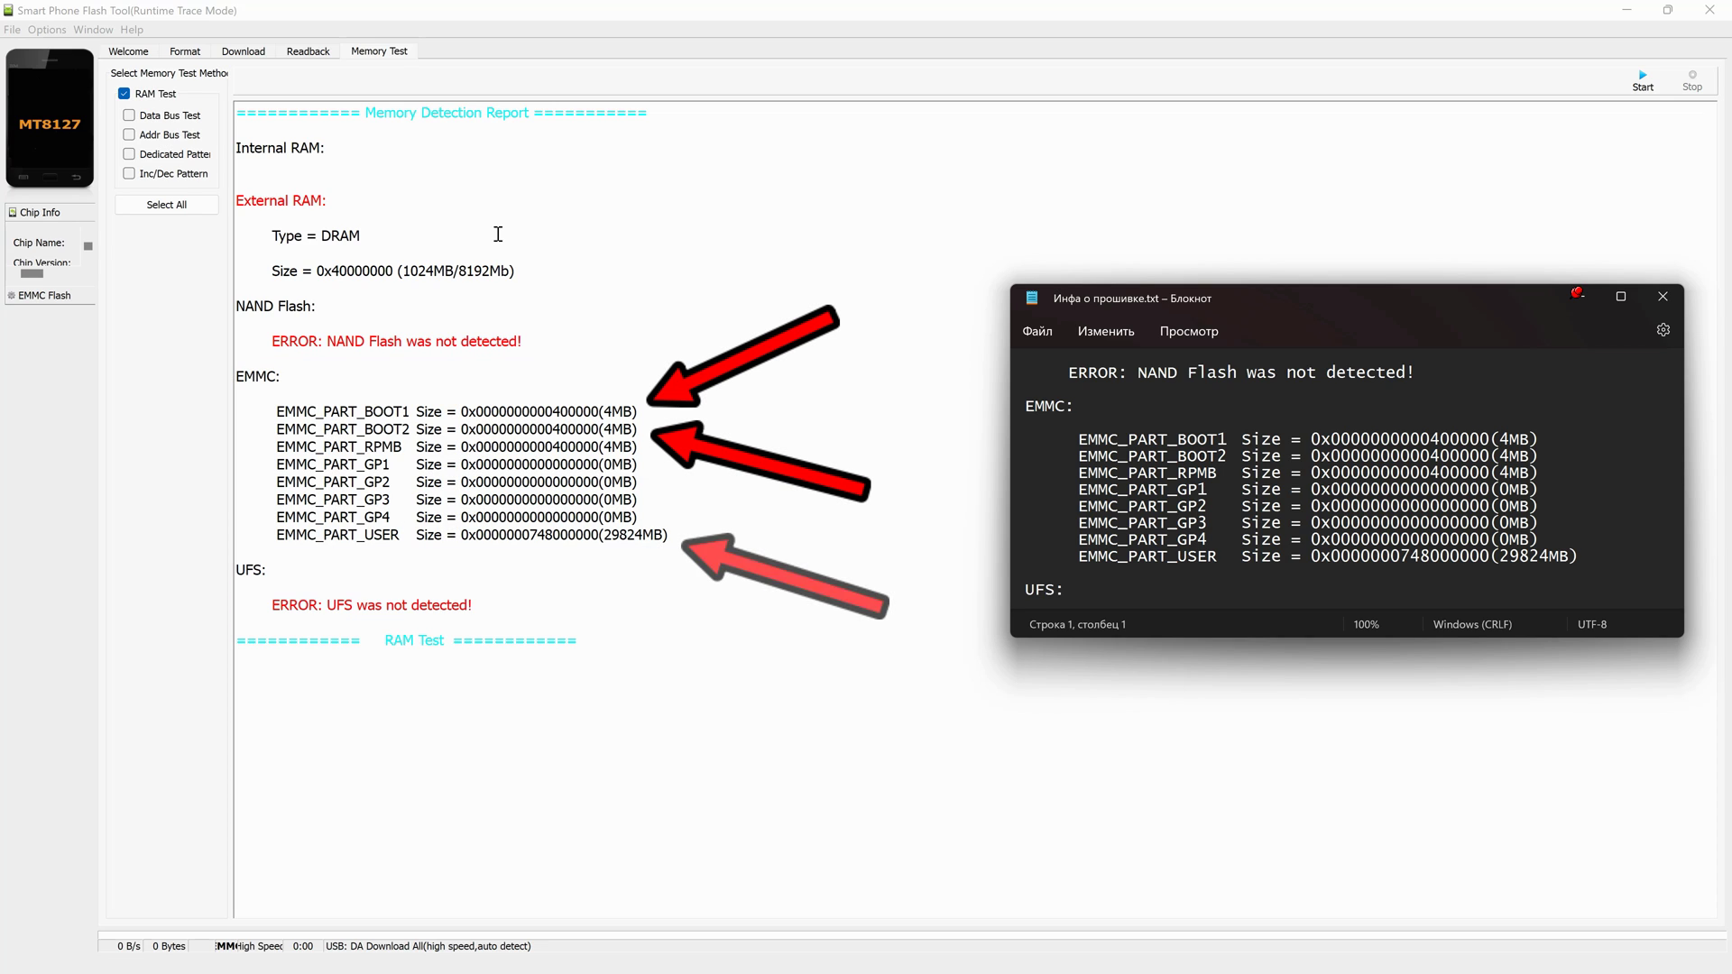
Add a readback entry and save its output file as ROM_0 in the 01042022 dump folder.
left_click(306, 51)
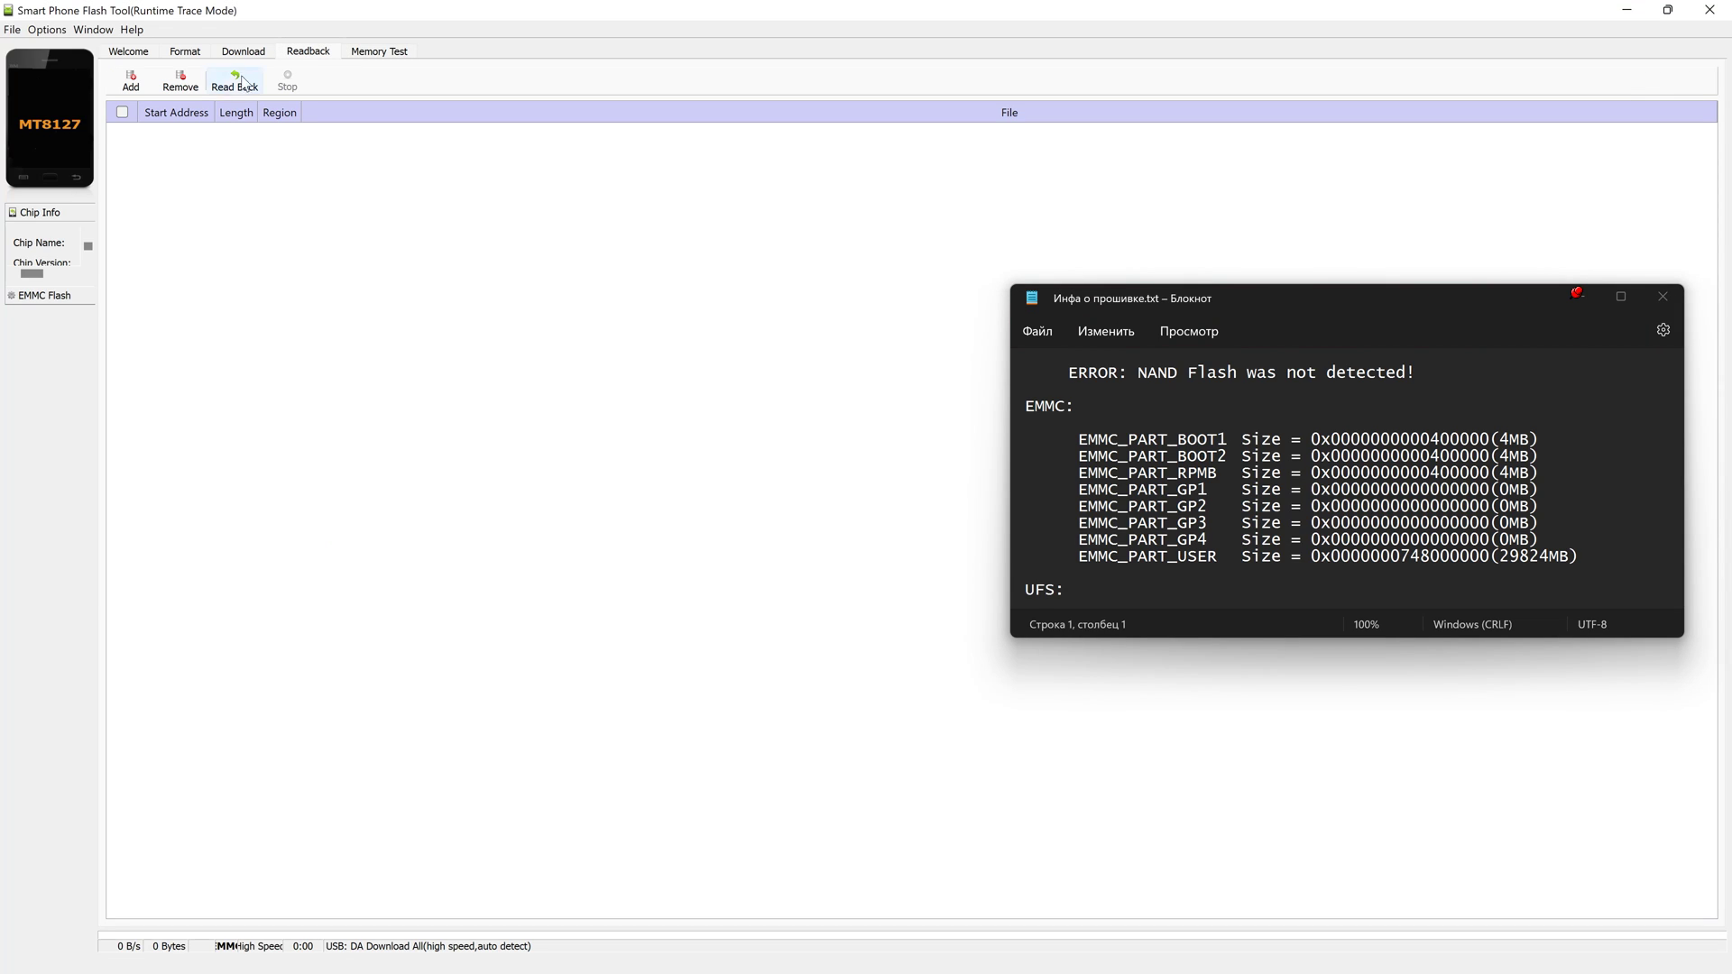
left_click(128, 86)
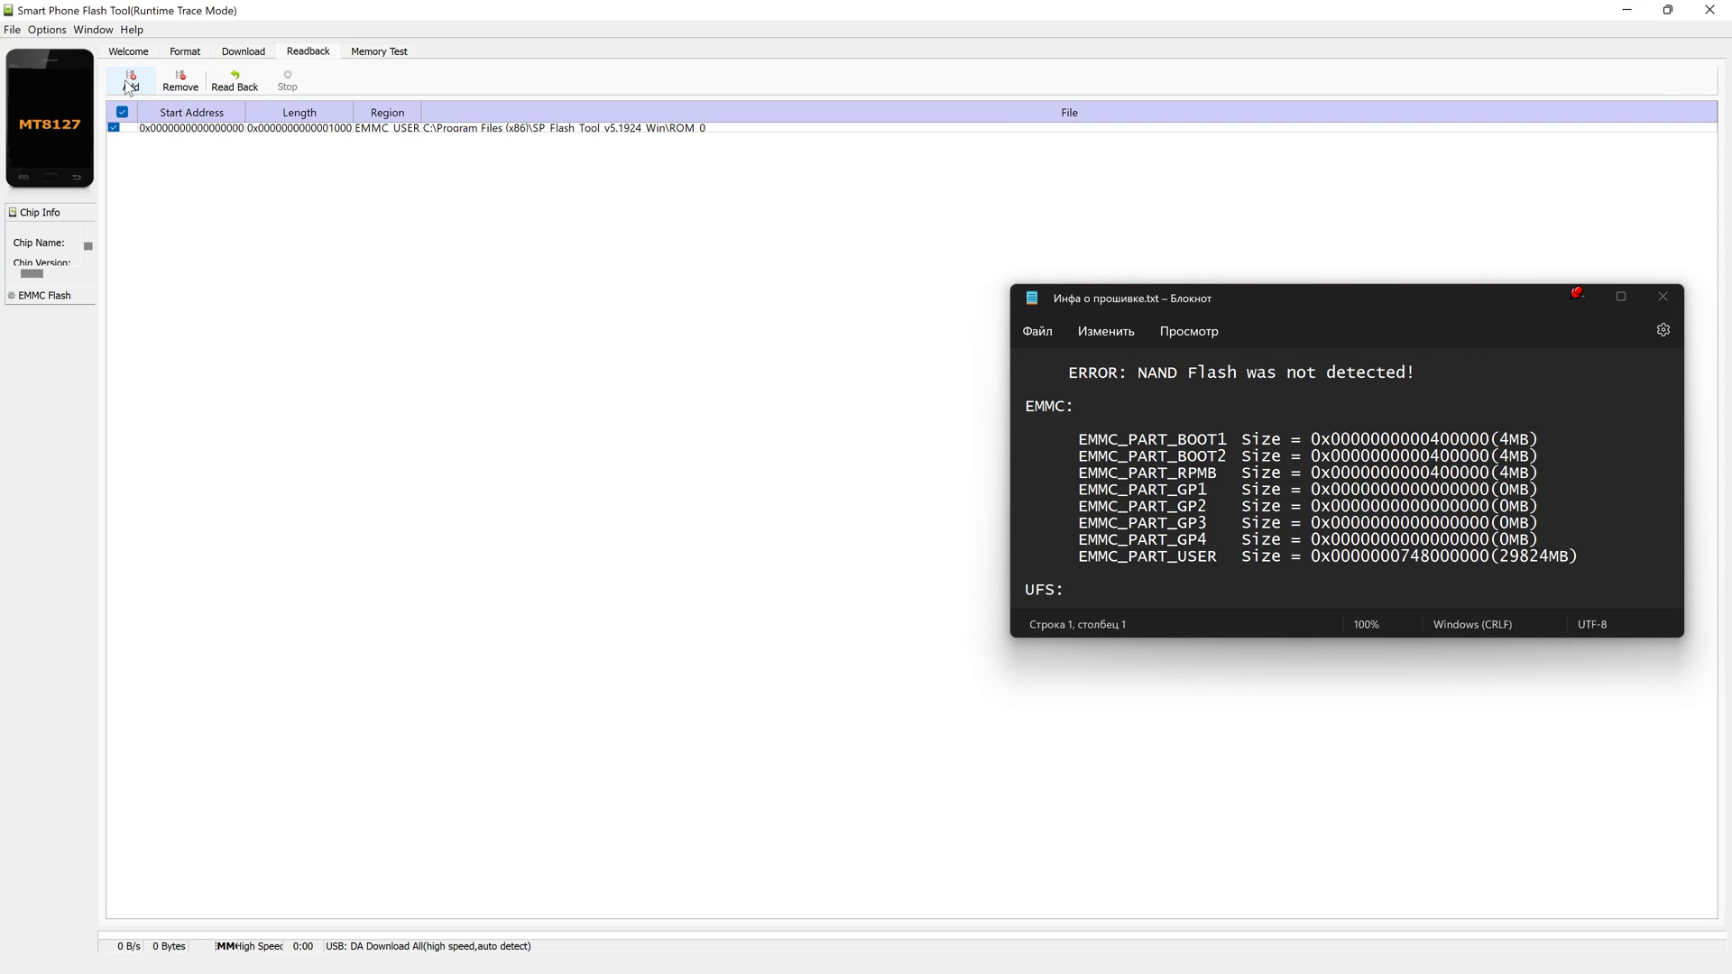
left_click(344, 131)
double_click(343, 131)
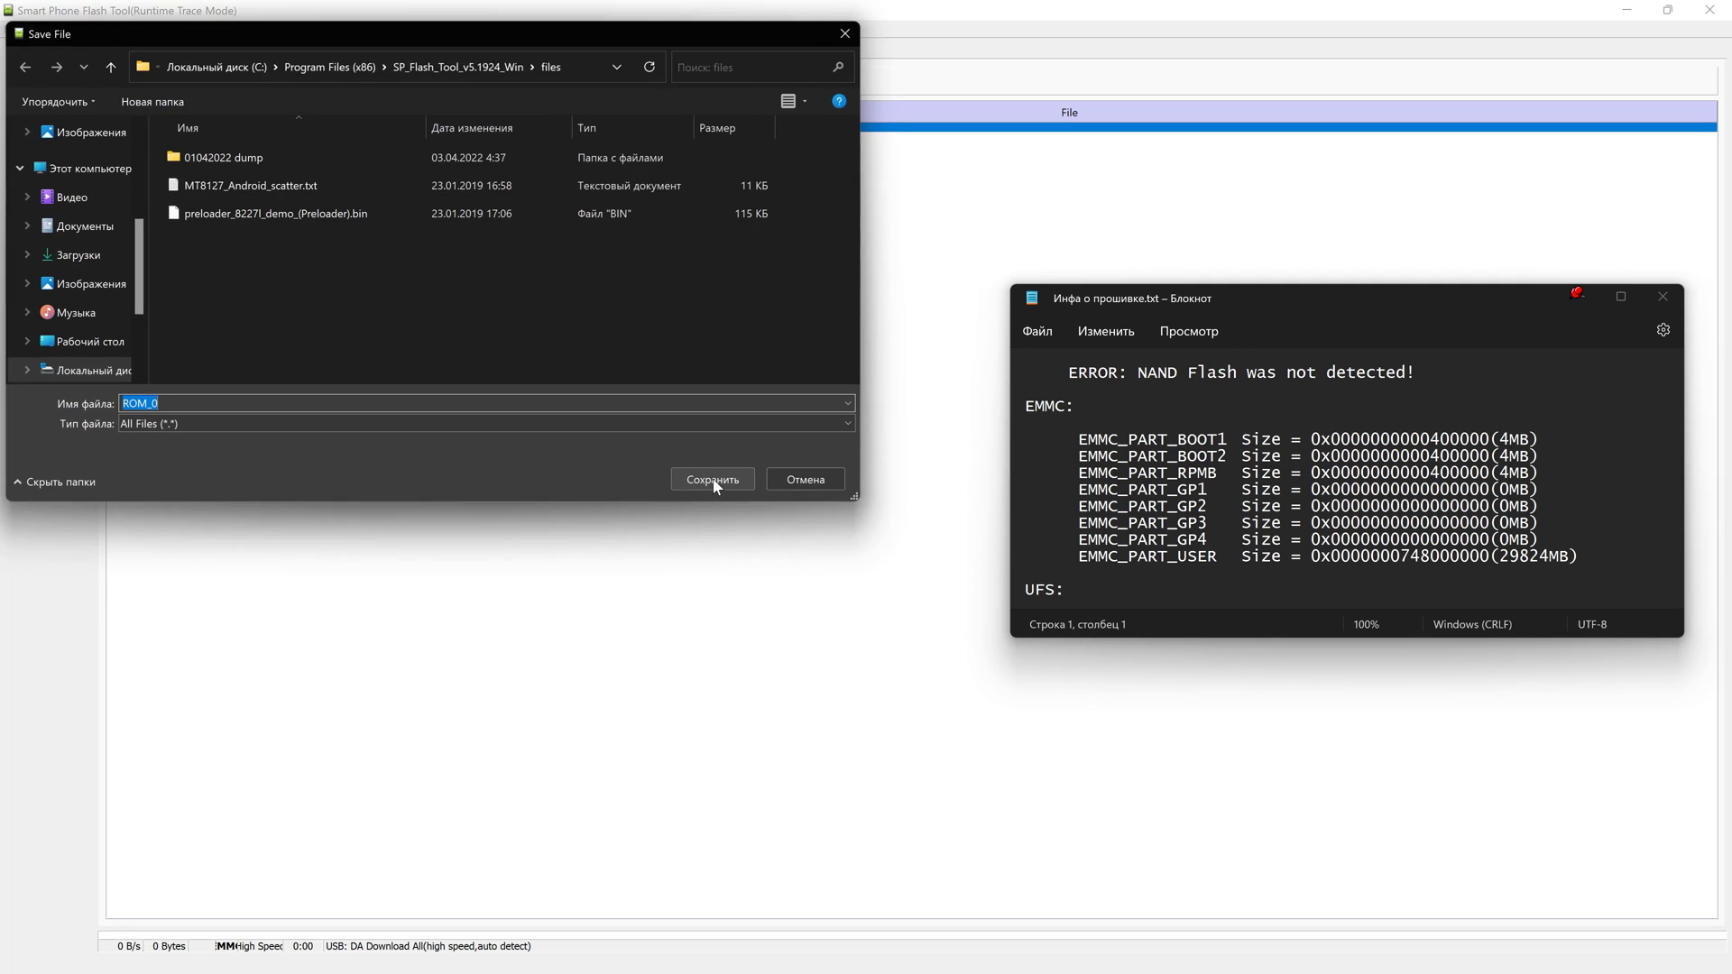
double_click(260, 164)
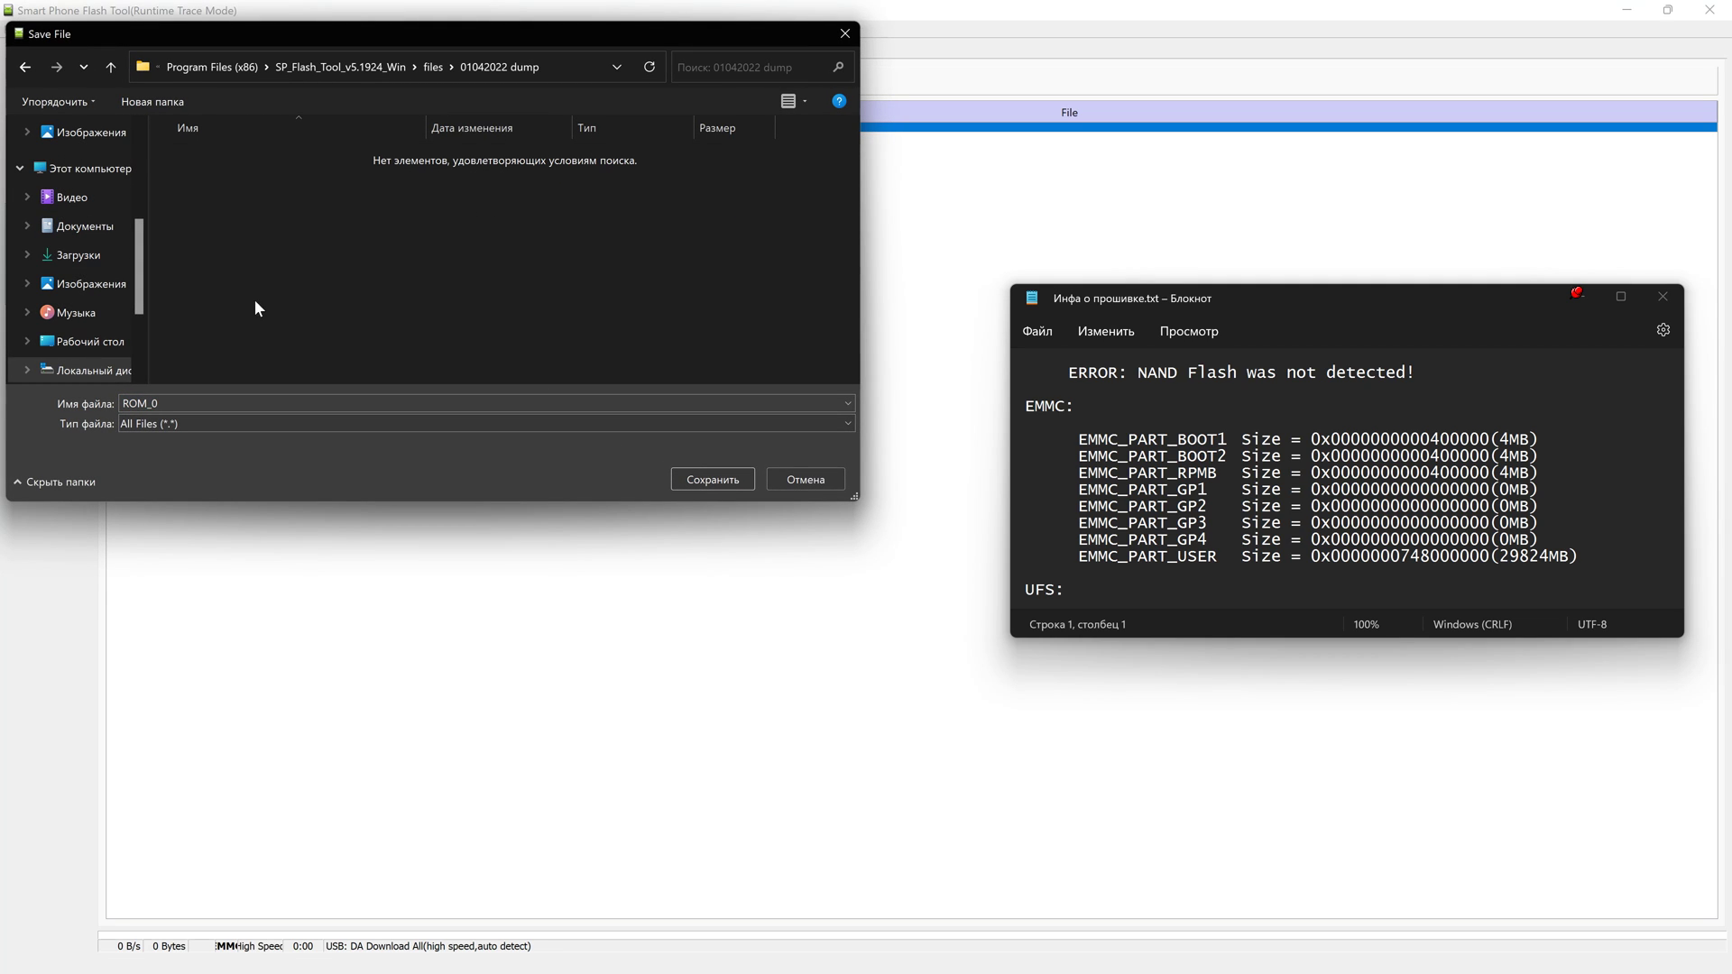
left_click(115, 405)
left_click(188, 403)
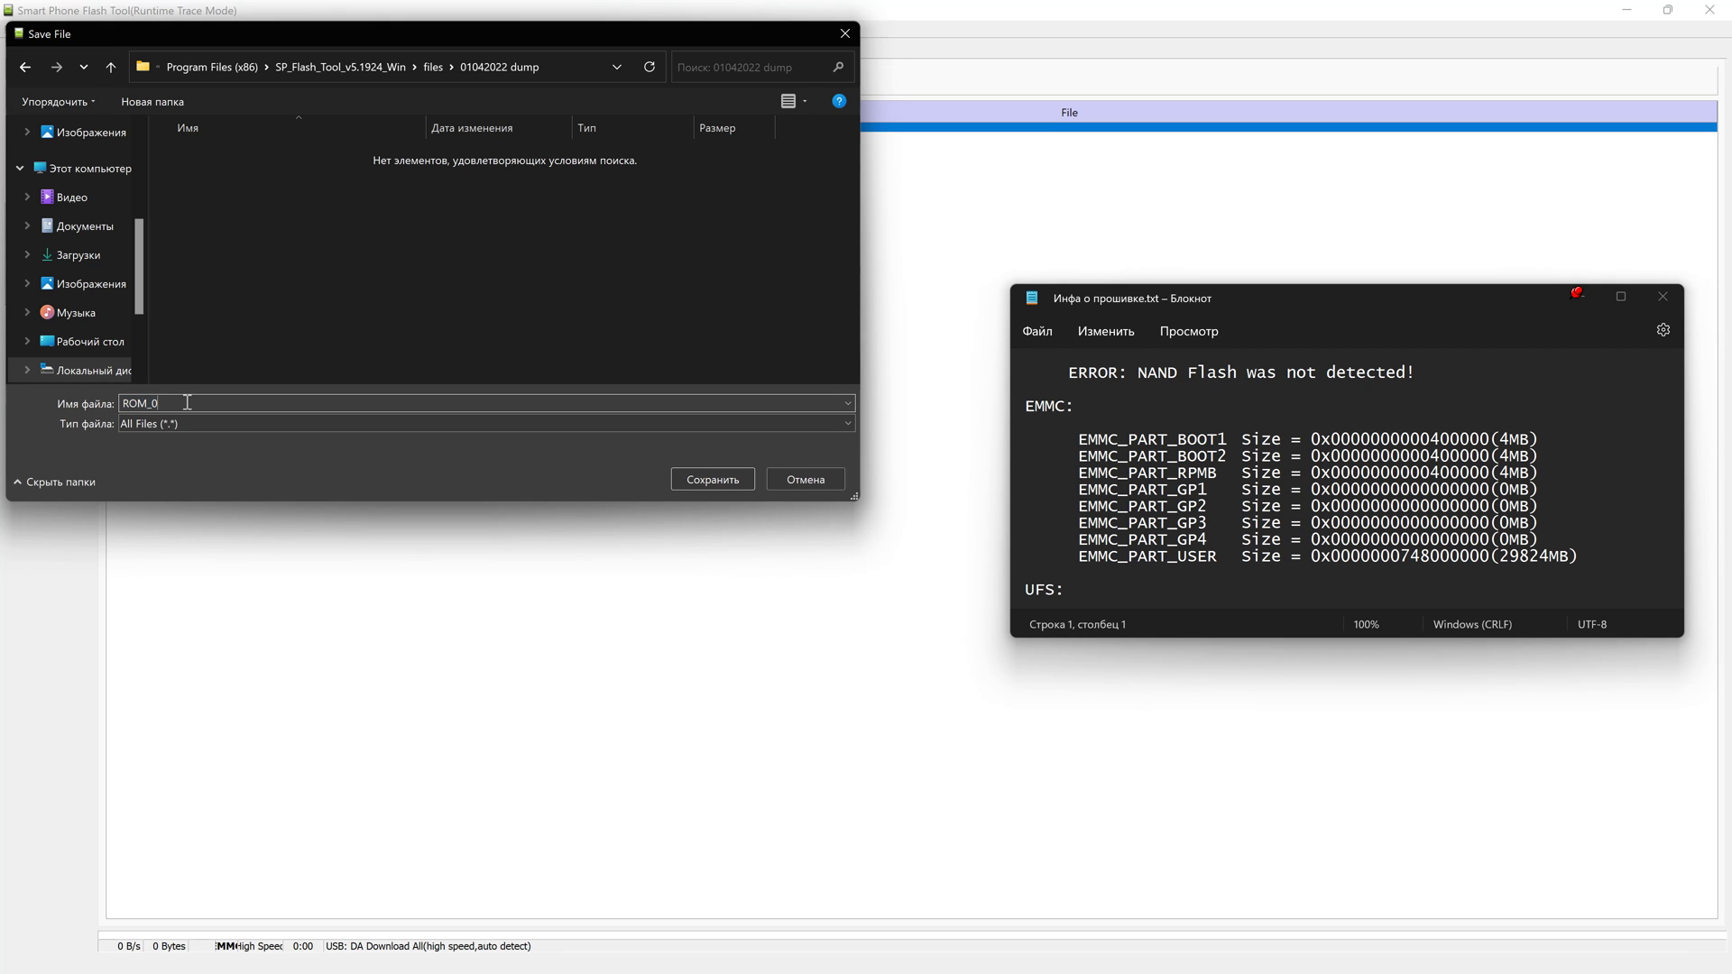
left_click(712, 479)
left_click_drag(110, 20, 621, 351)
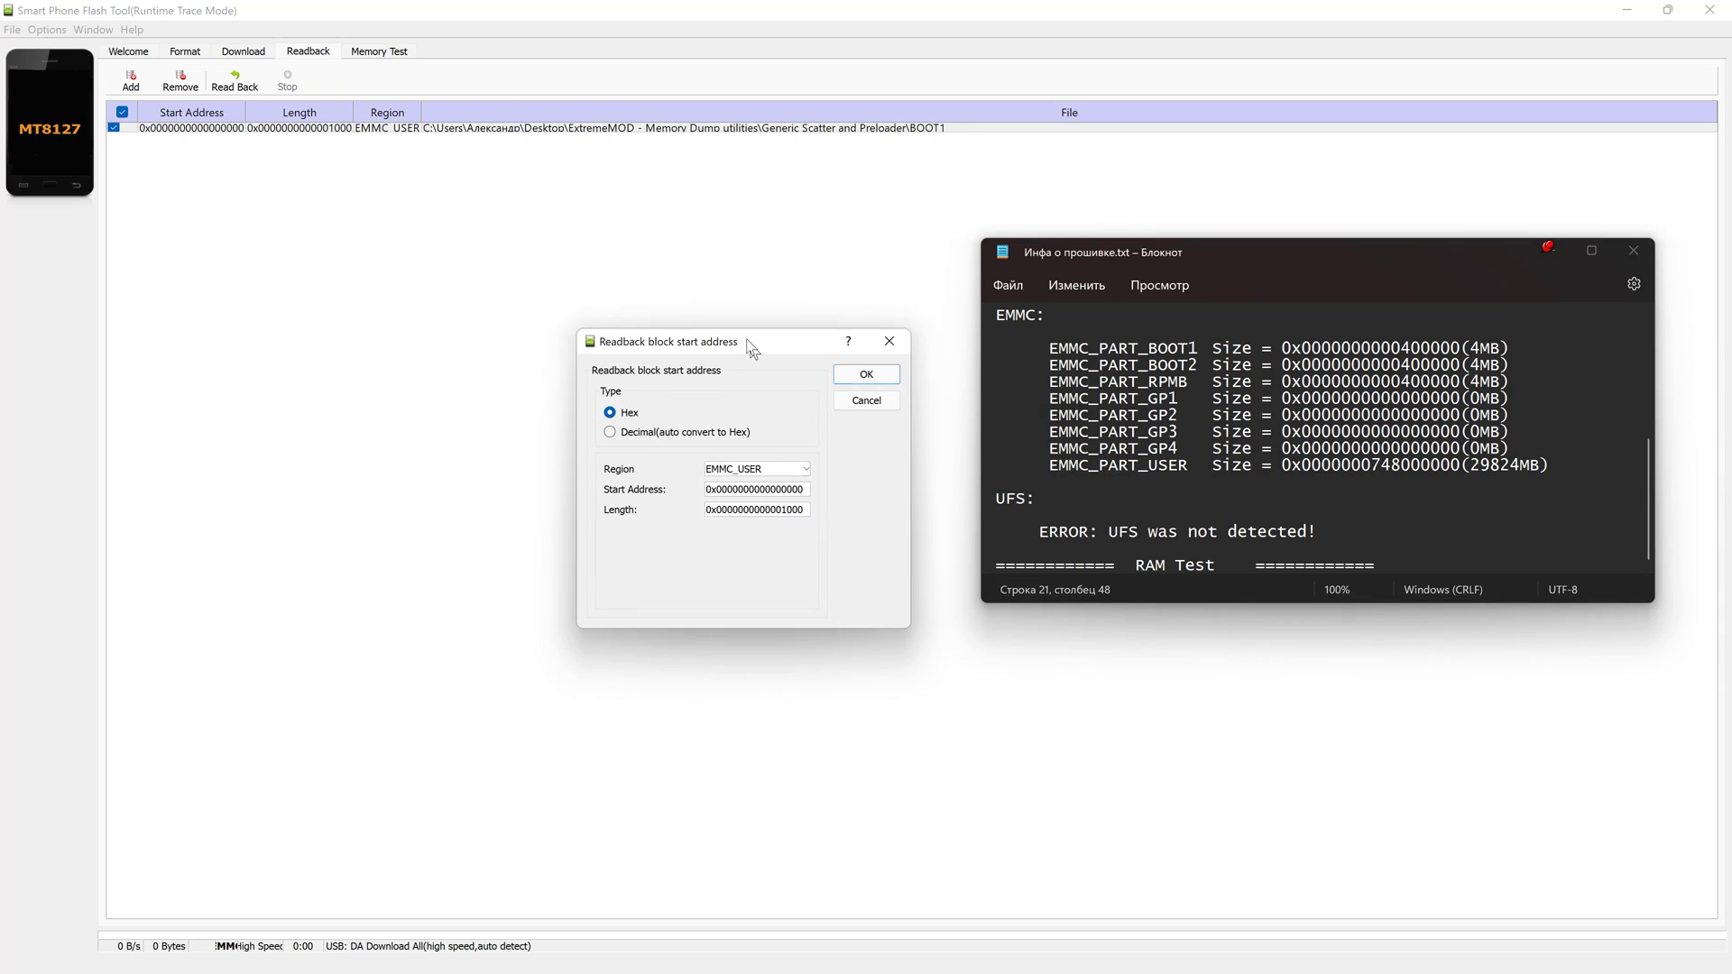
left_click_drag(751, 347, 729, 320)
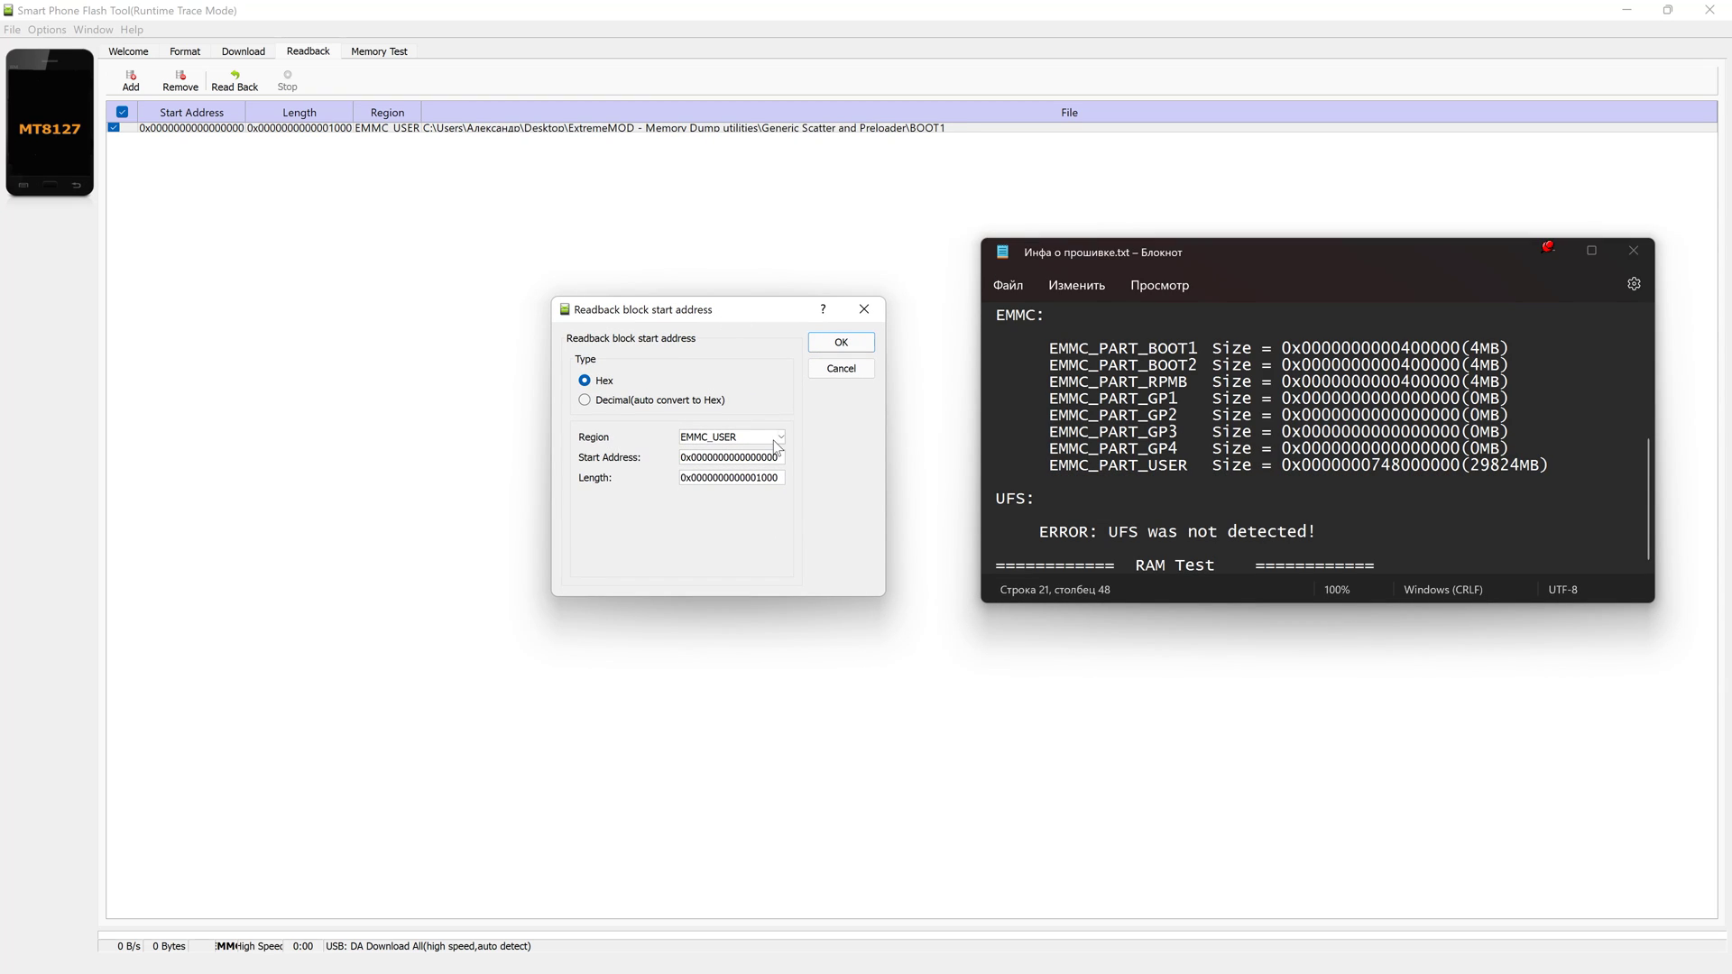
left_click(777, 440)
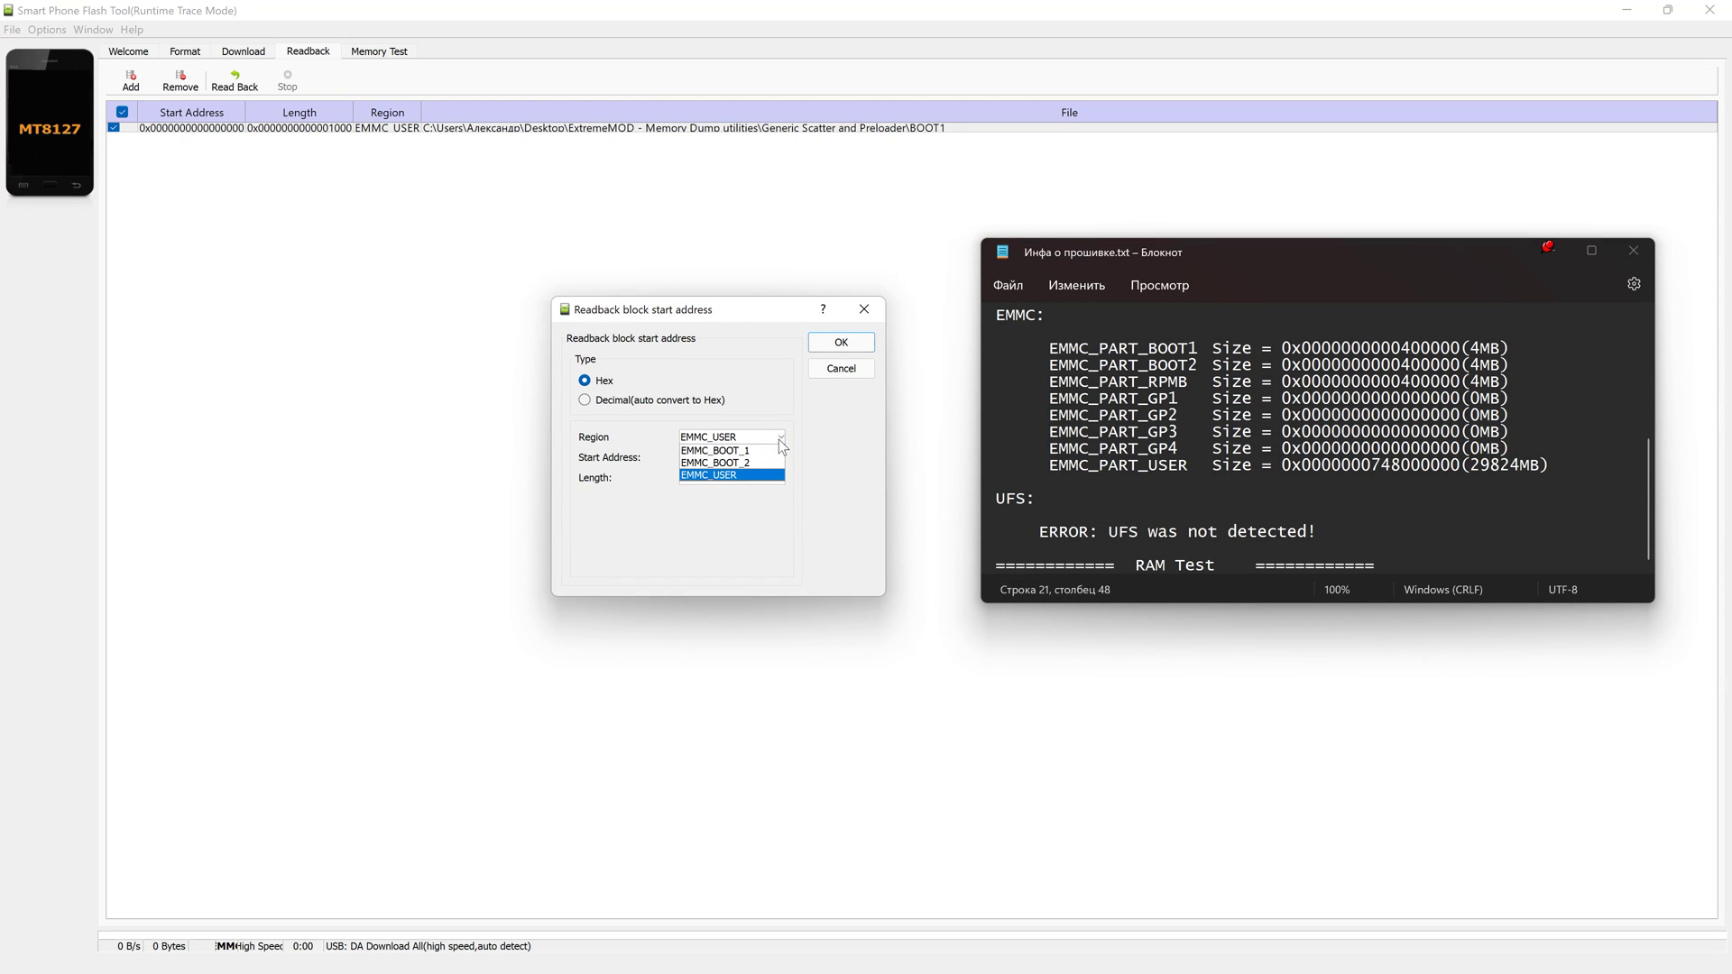
left_click(767, 450)
left_click_drag(762, 451, 668, 469)
left_click(771, 458)
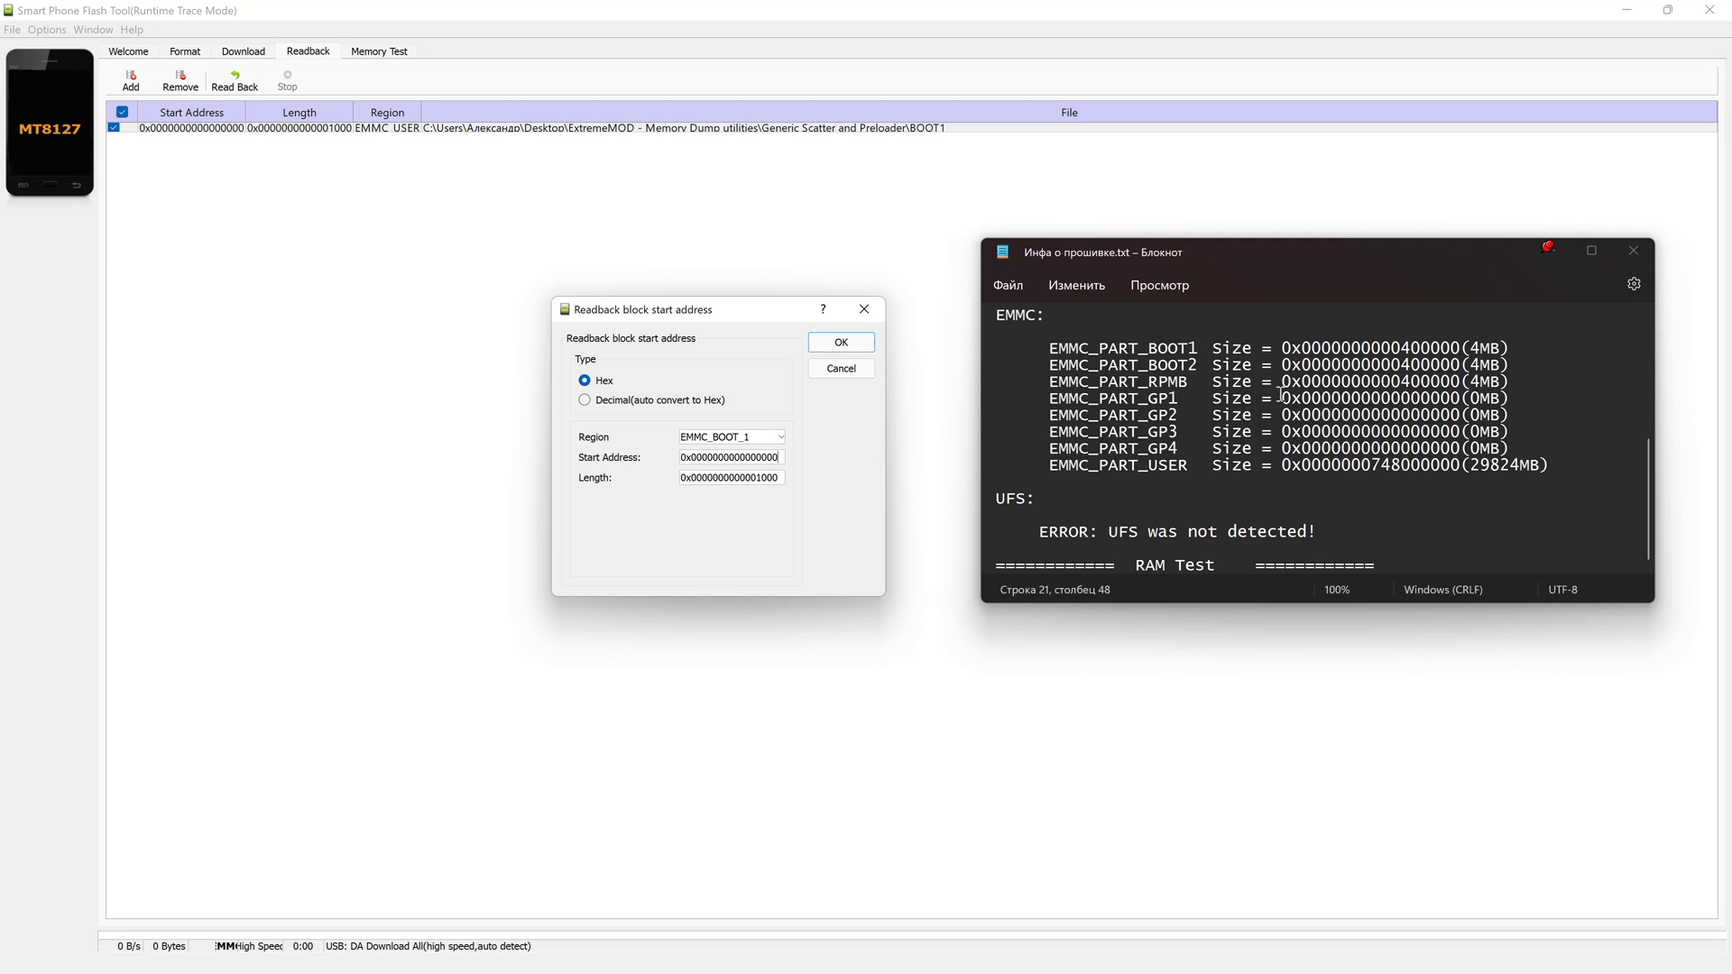
left_click_drag(1282, 348, 1462, 348)
key("ctrl+c")
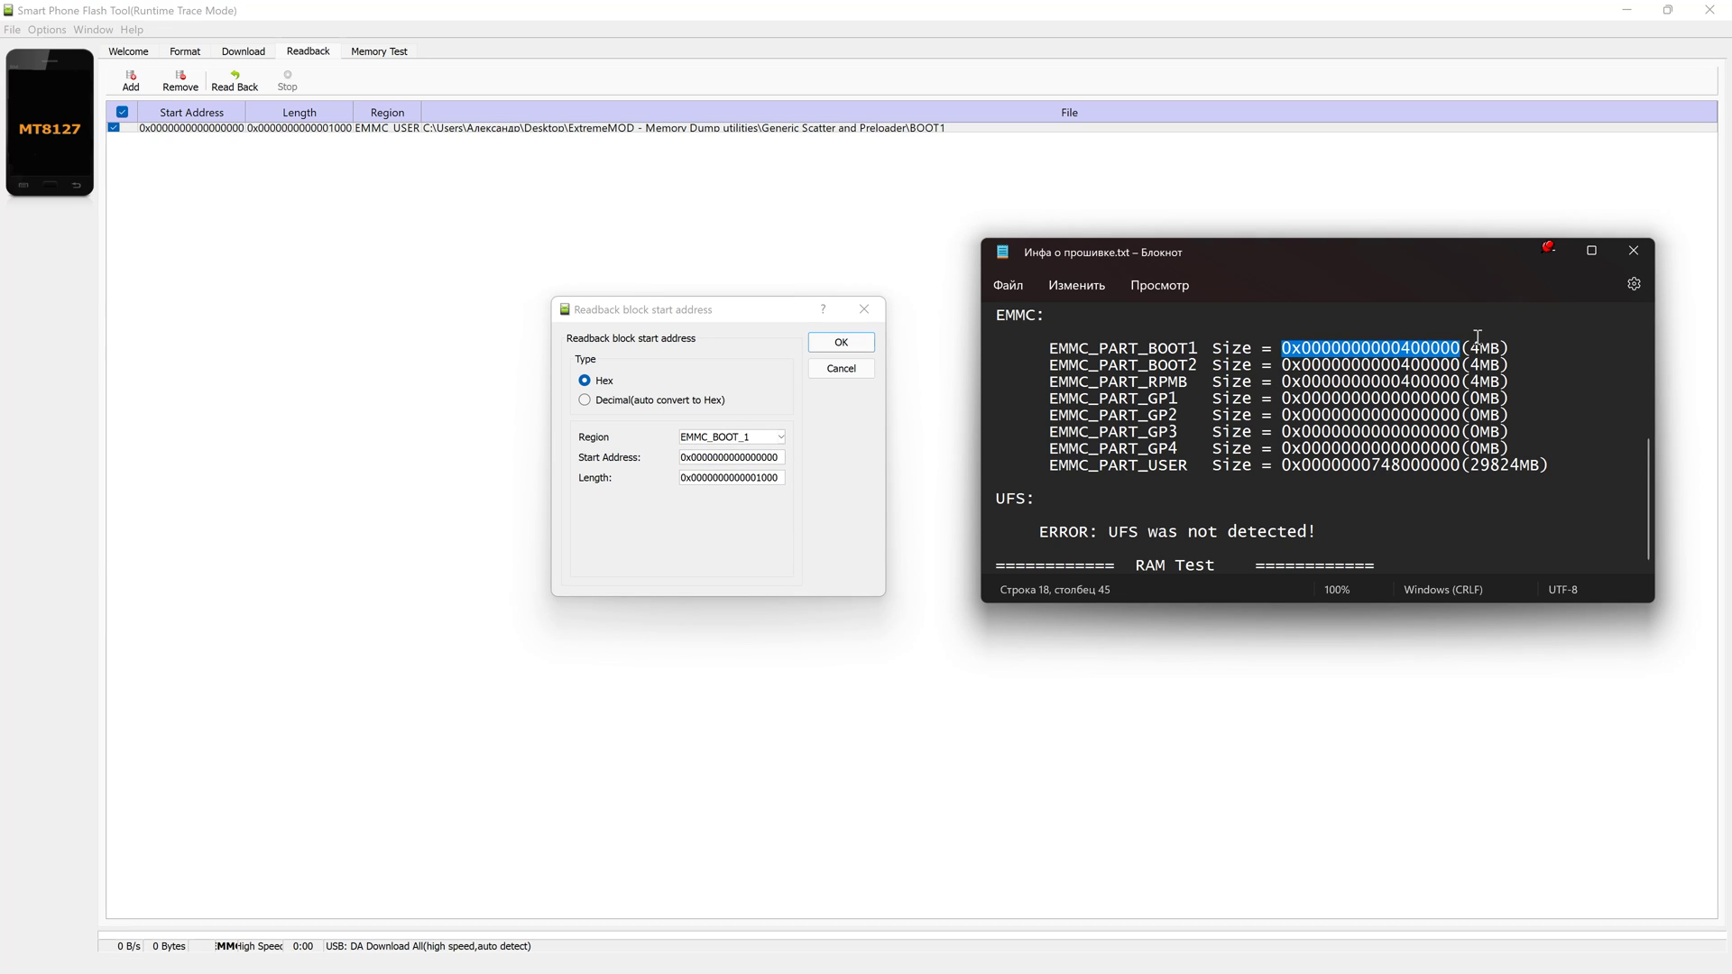
left_click_drag(781, 476, 671, 490)
key("ctrl+v")
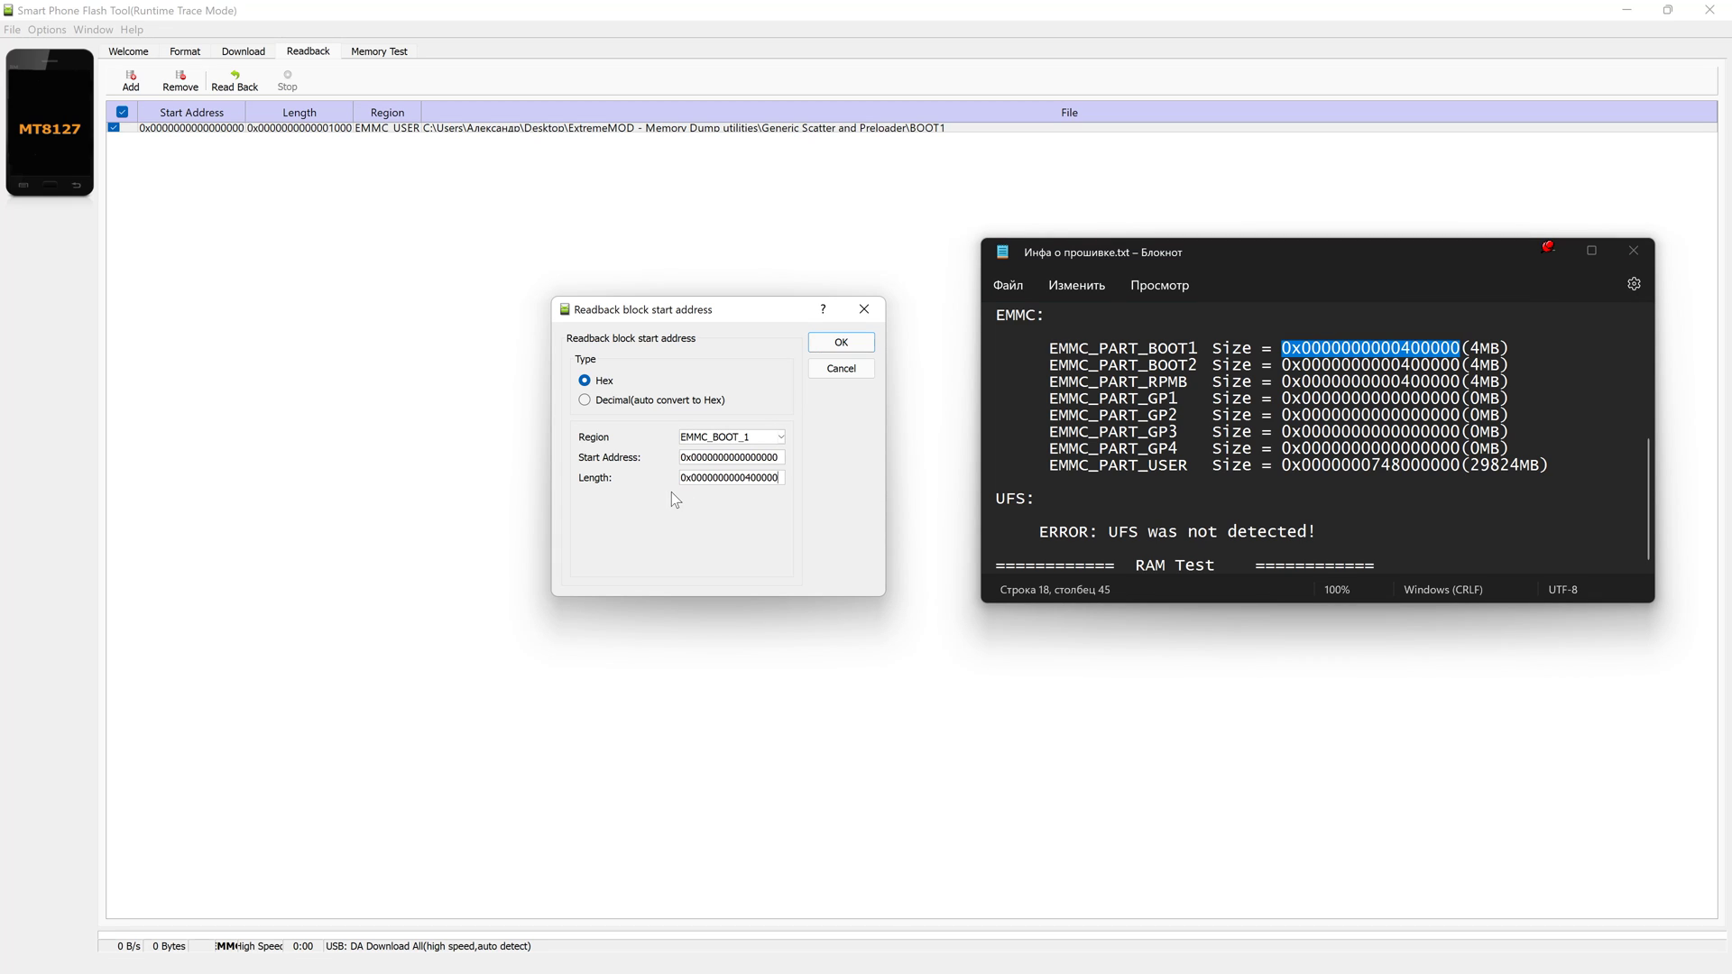
left_click(840, 343)
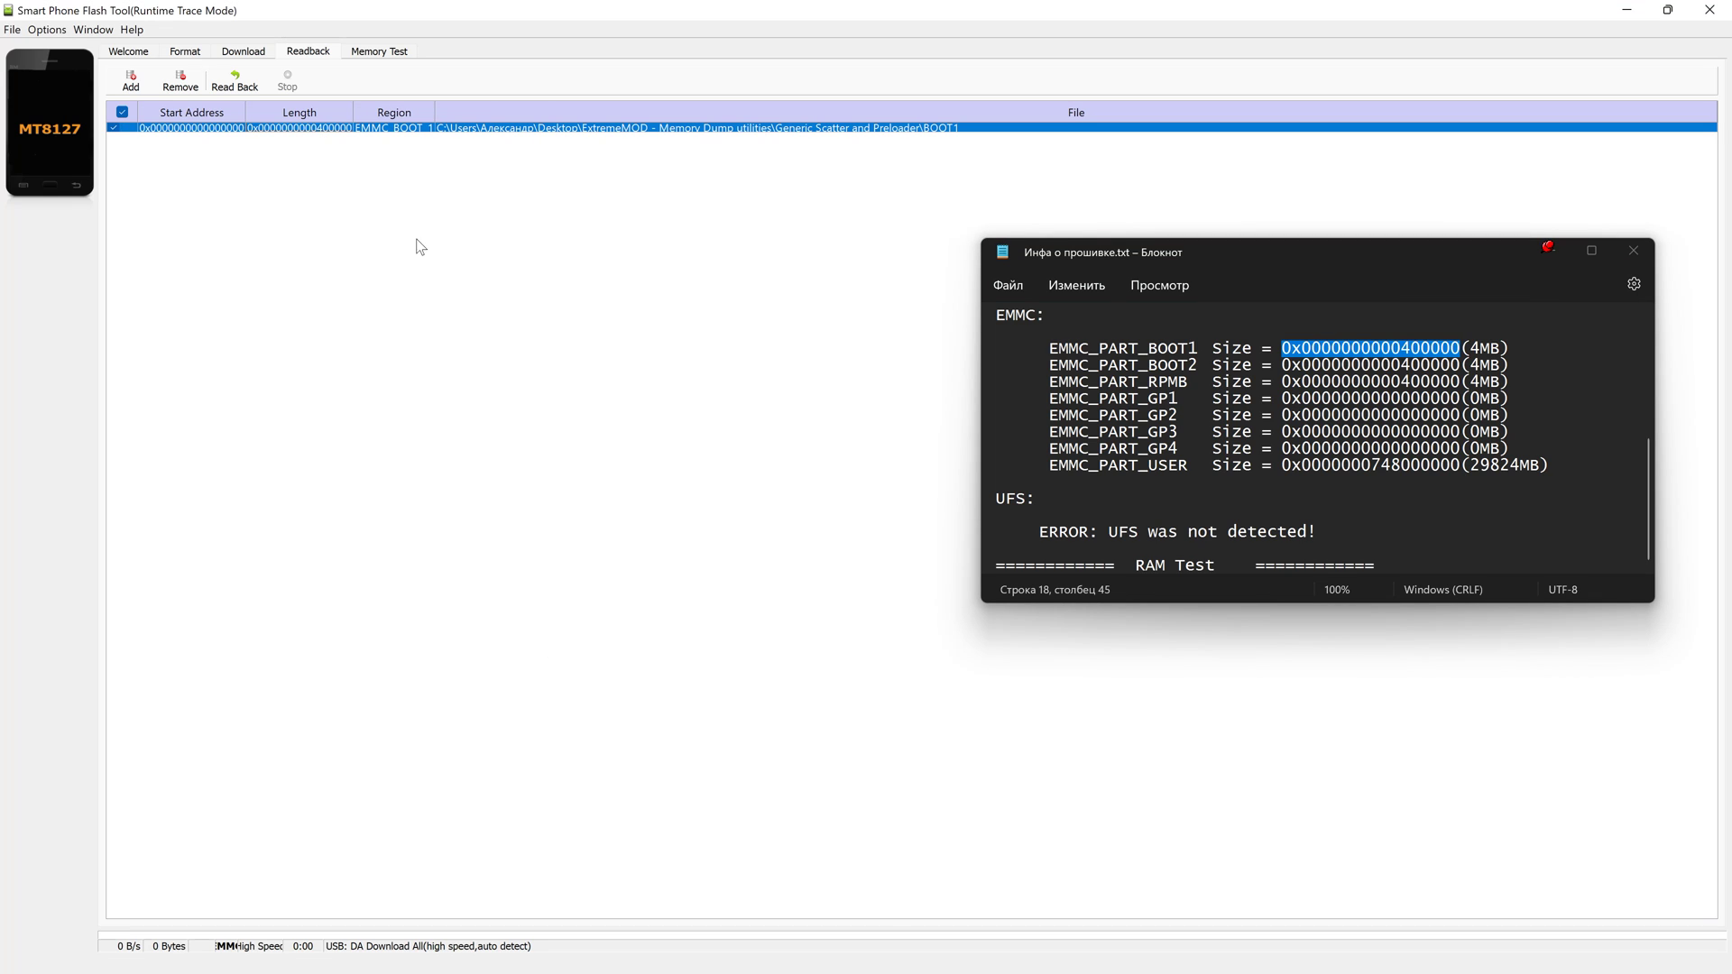
Choose EMMC_USER as the region for the ROM_0 block and start reading back the listed blocks.
left_click(234, 88)
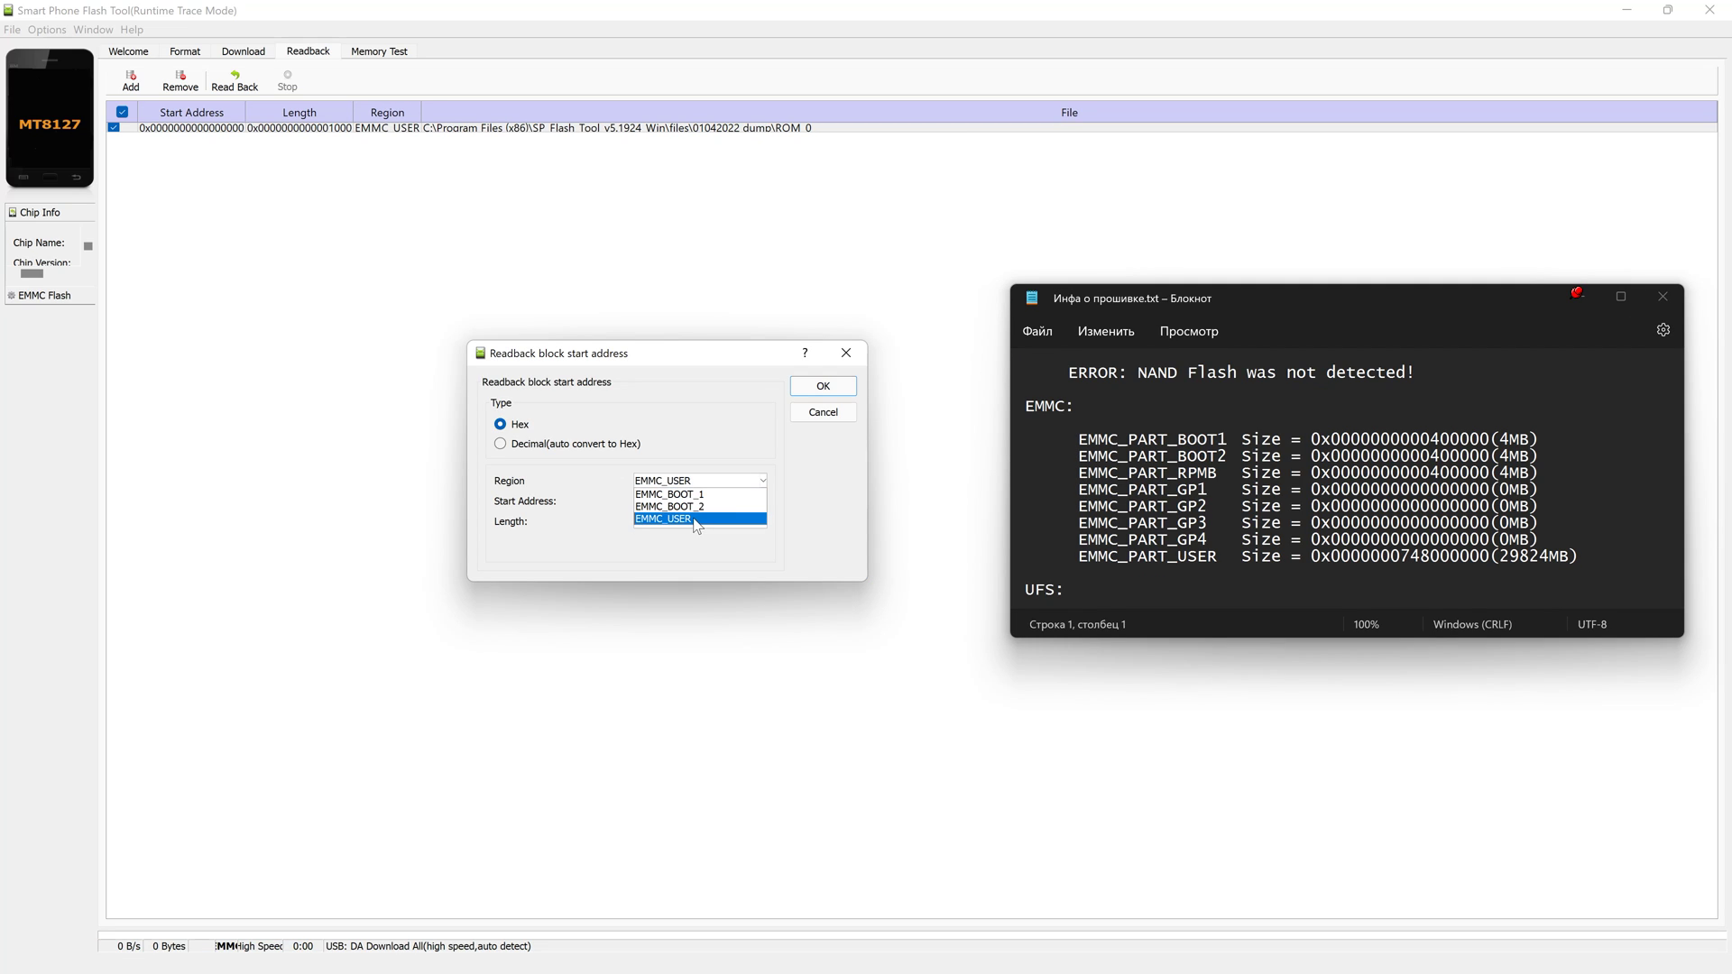
left_click(694, 516)
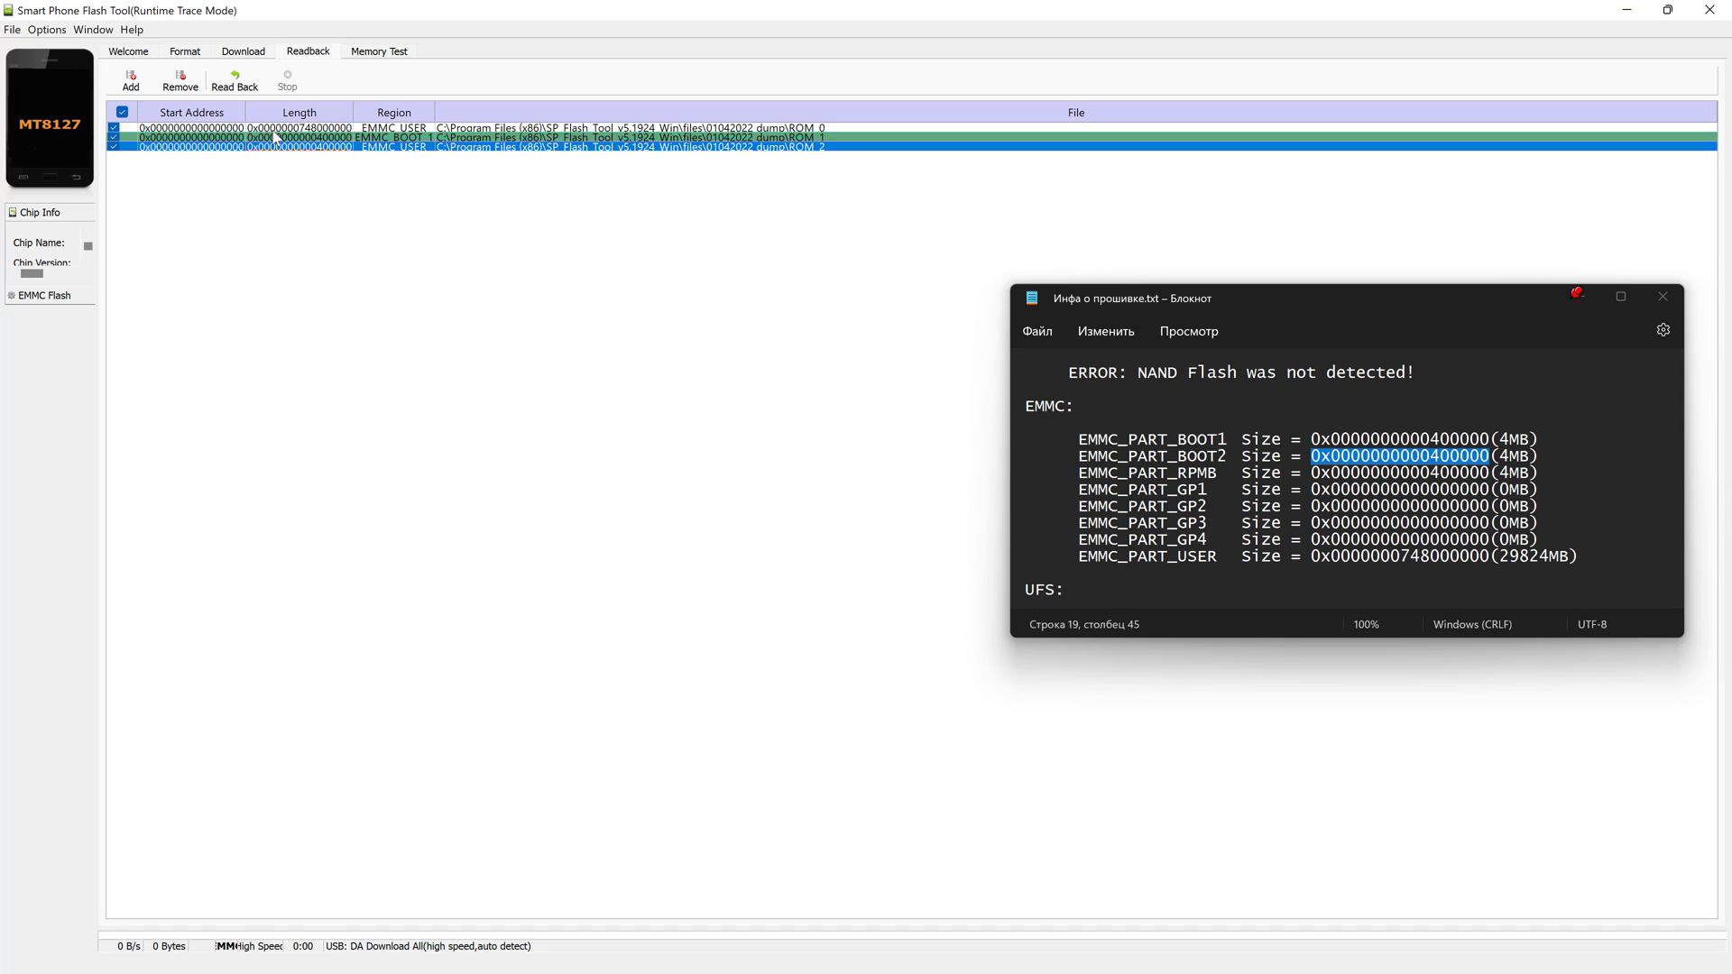
left_click(274, 134)
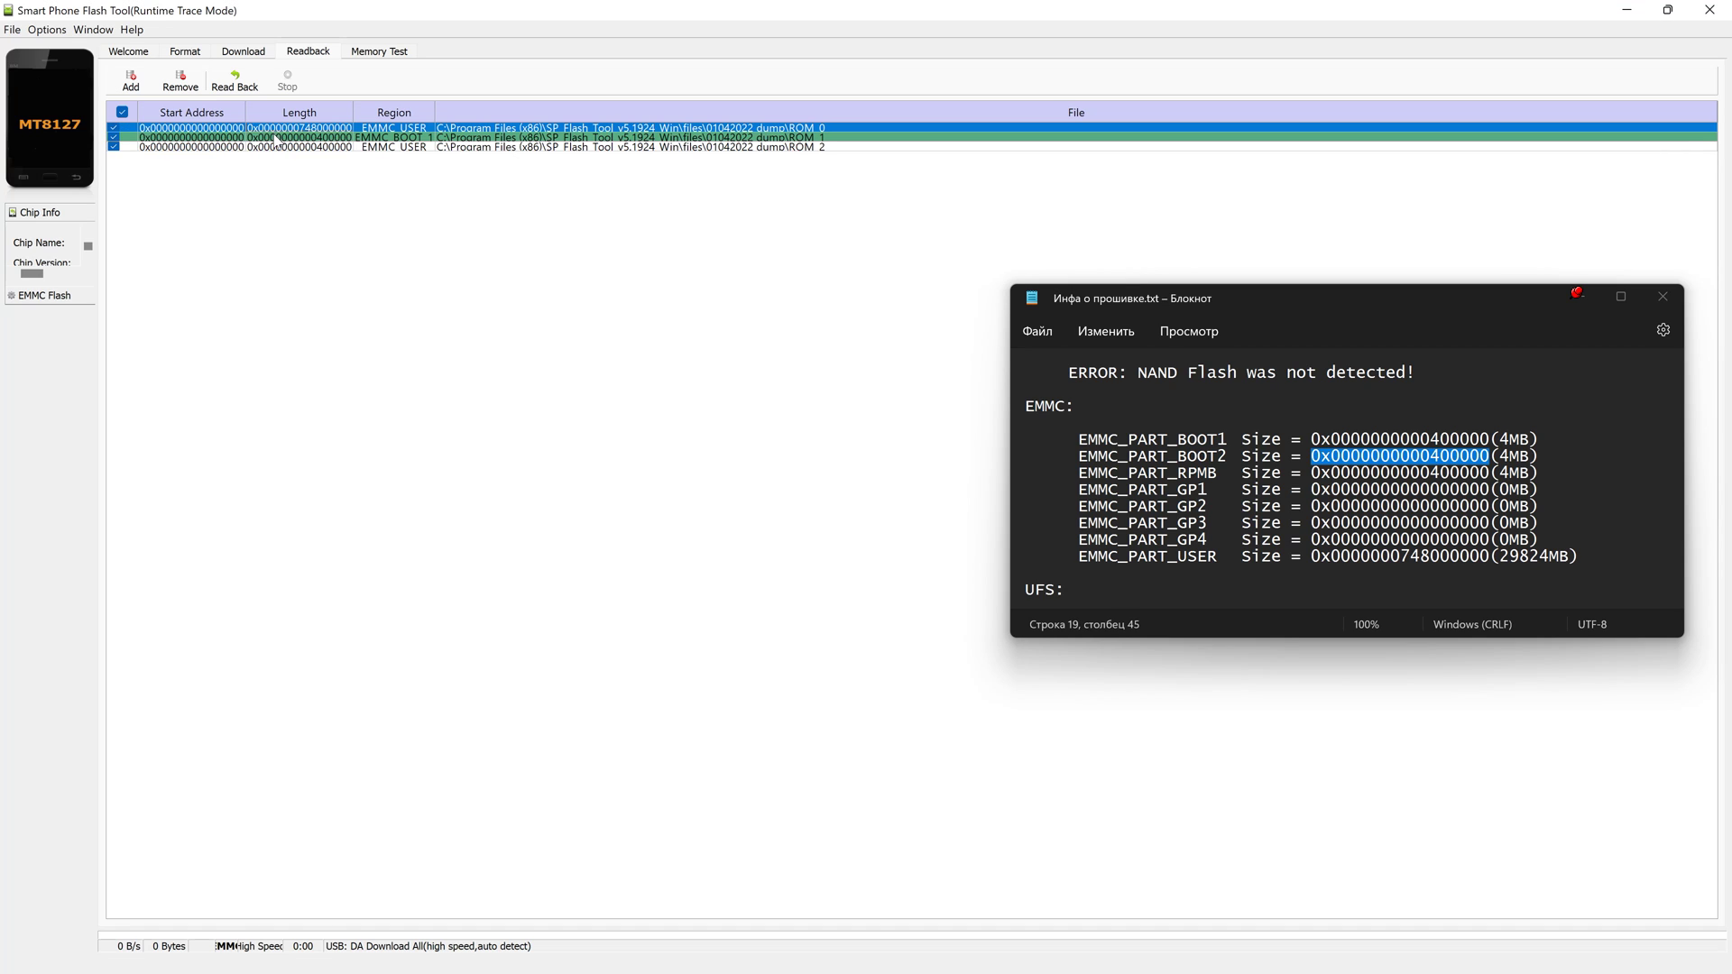
left_click(240, 86)
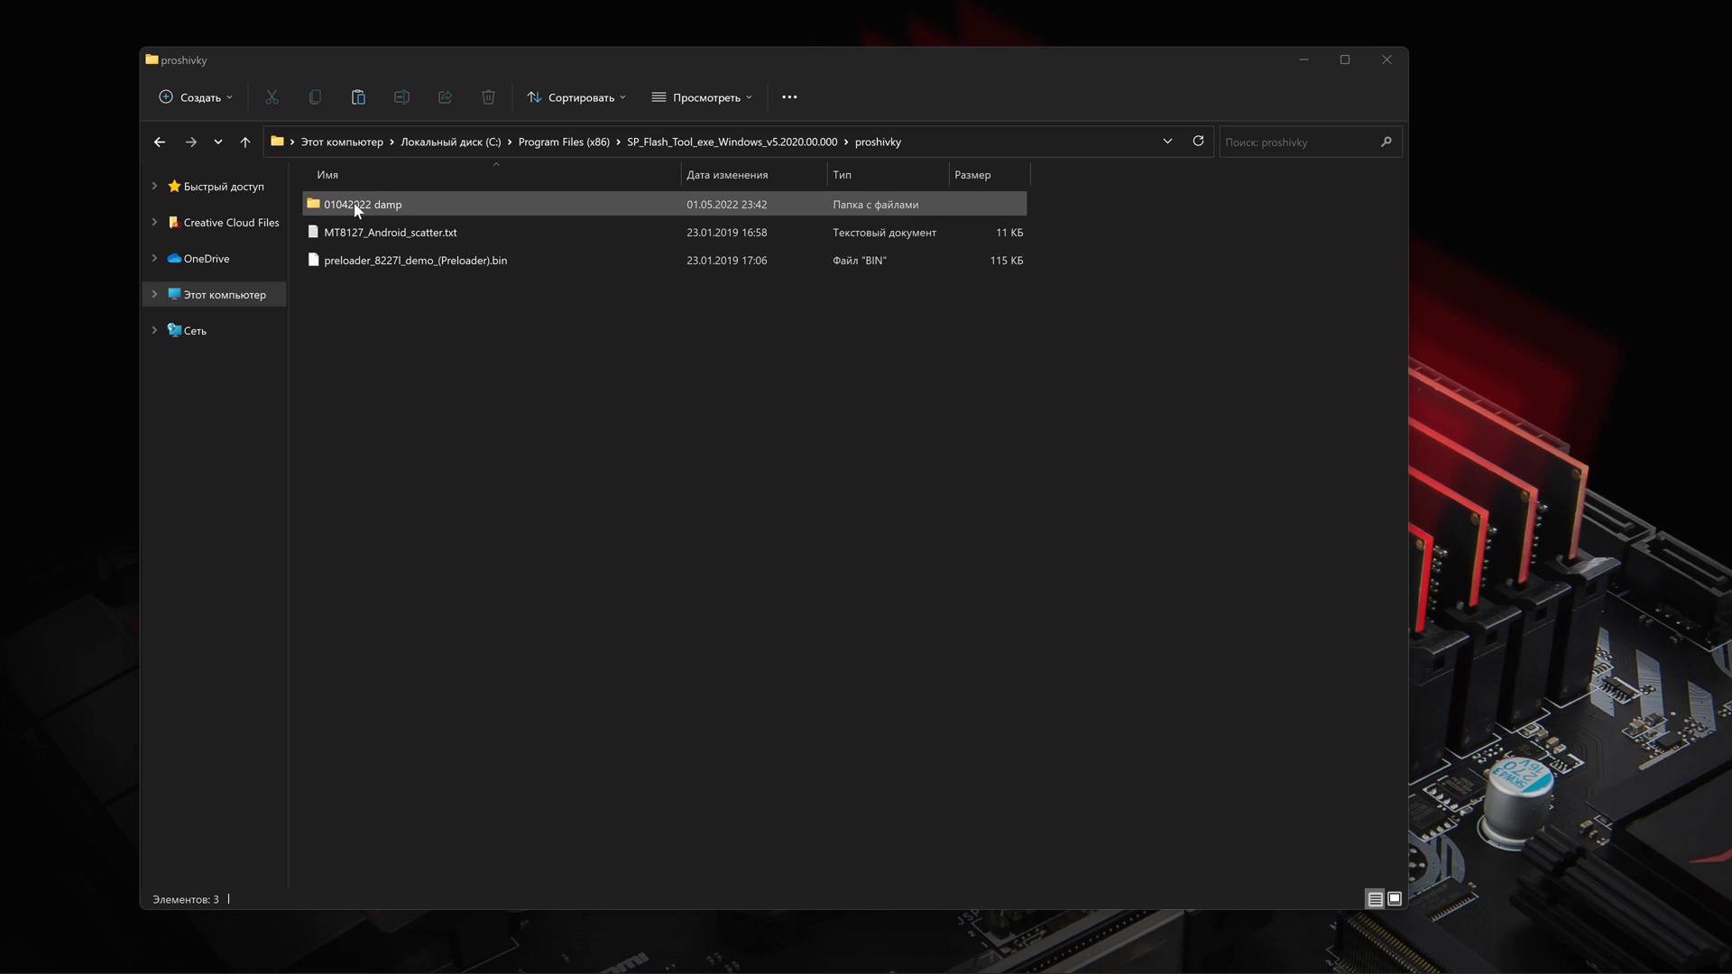
Open the 01042022 damp folder in proshivky and examine the EMMC_BOOT1, EMMC_BOOT2 and EMMC_USER dump files.
double_click(397, 204)
left_click_drag(427, 434, 501, 298)
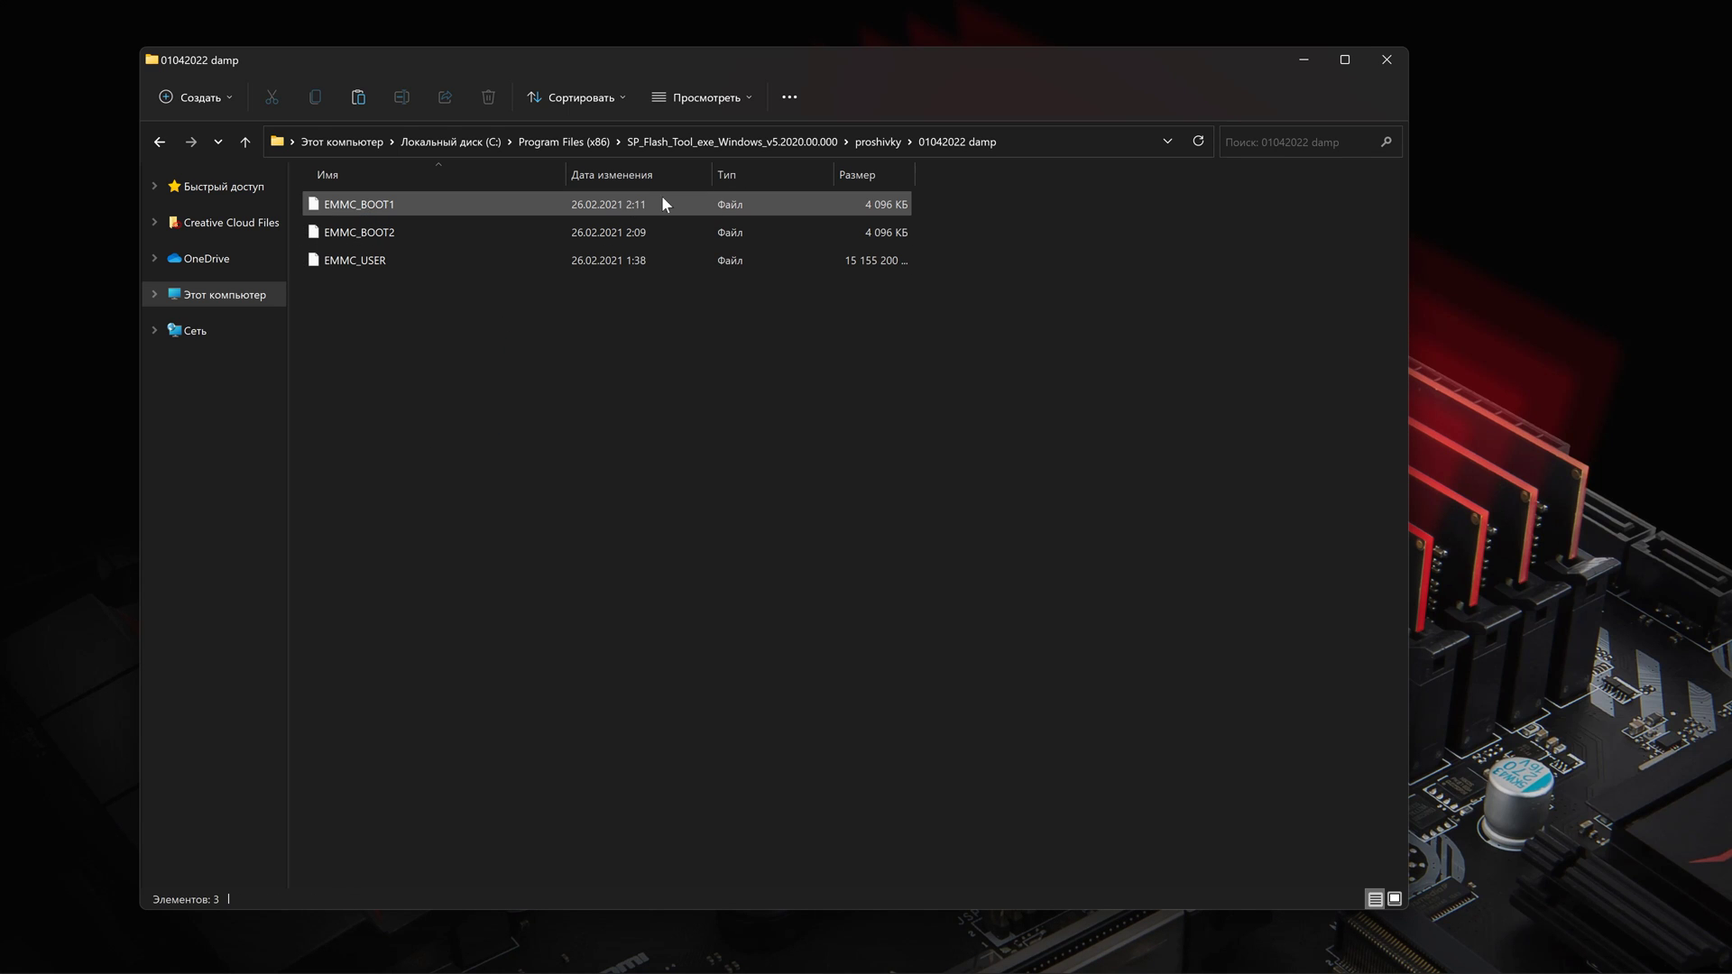
left_click(478, 204)
left_click(430, 232)
left_click(431, 260)
left_click(442, 397)
right_click(818, 427)
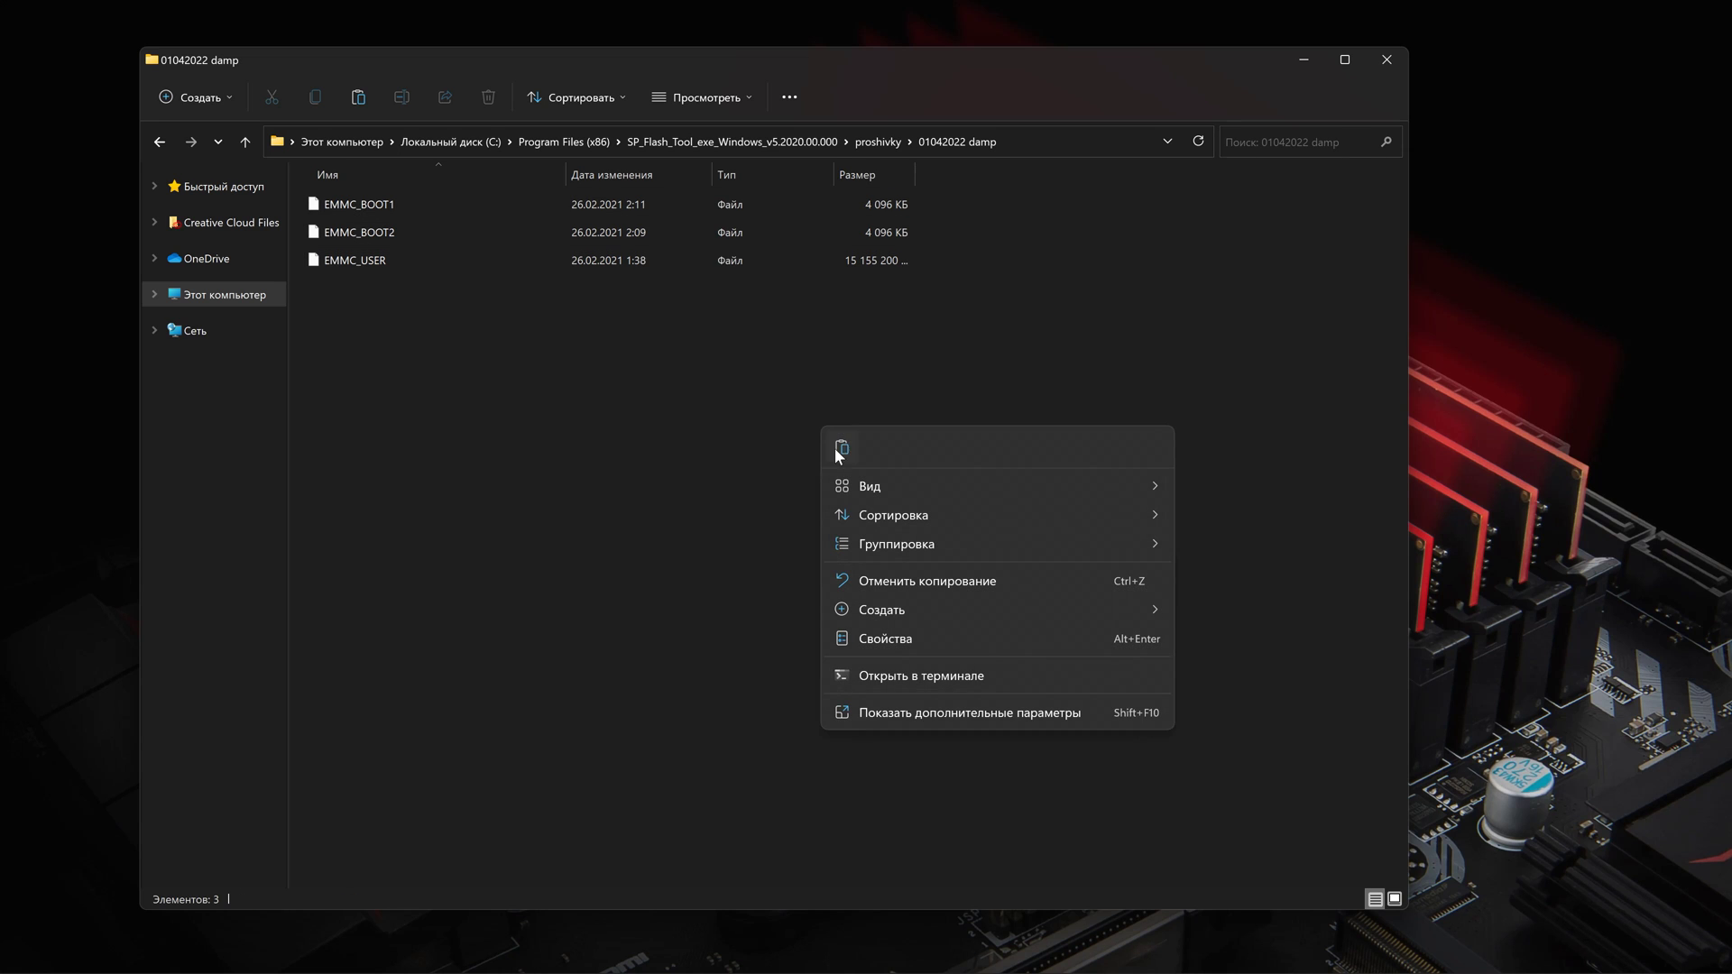
left_click(679, 482)
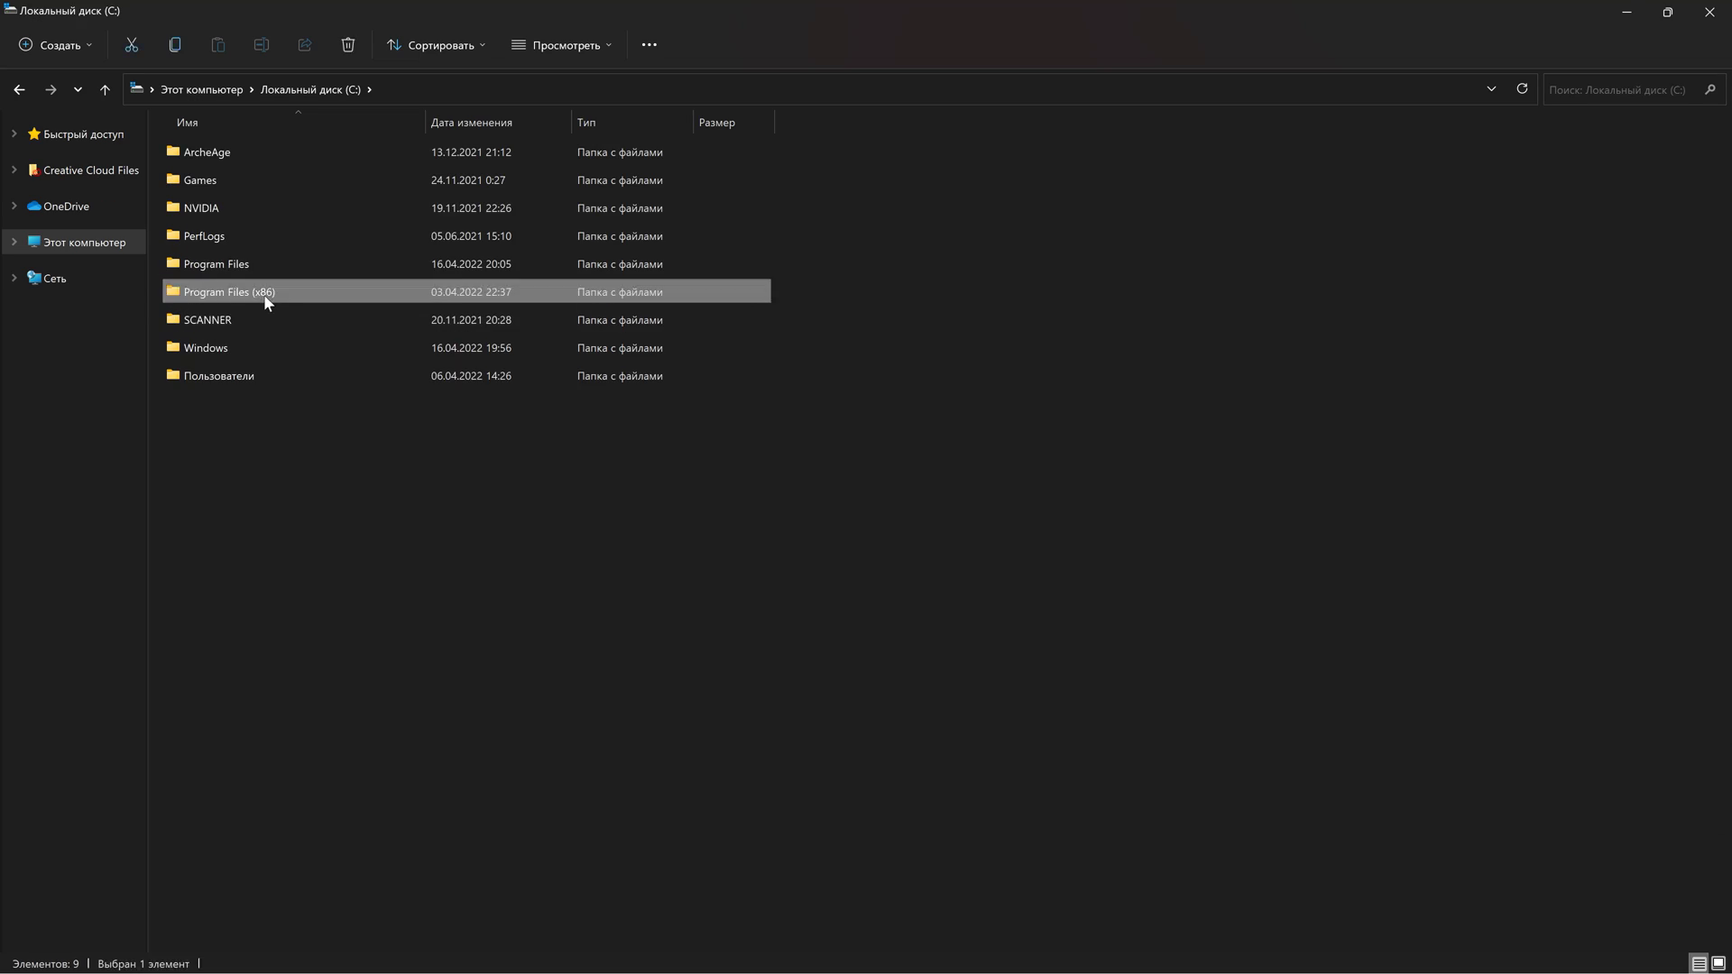
Open the WwR_2.51_Rus folder in Program Files (x86) and run WwR MTK as administrator.
double_click(263, 294)
right_click(205, 886)
left_click(271, 623)
scroll(267, 420, "down", 4)
right_click(209, 942)
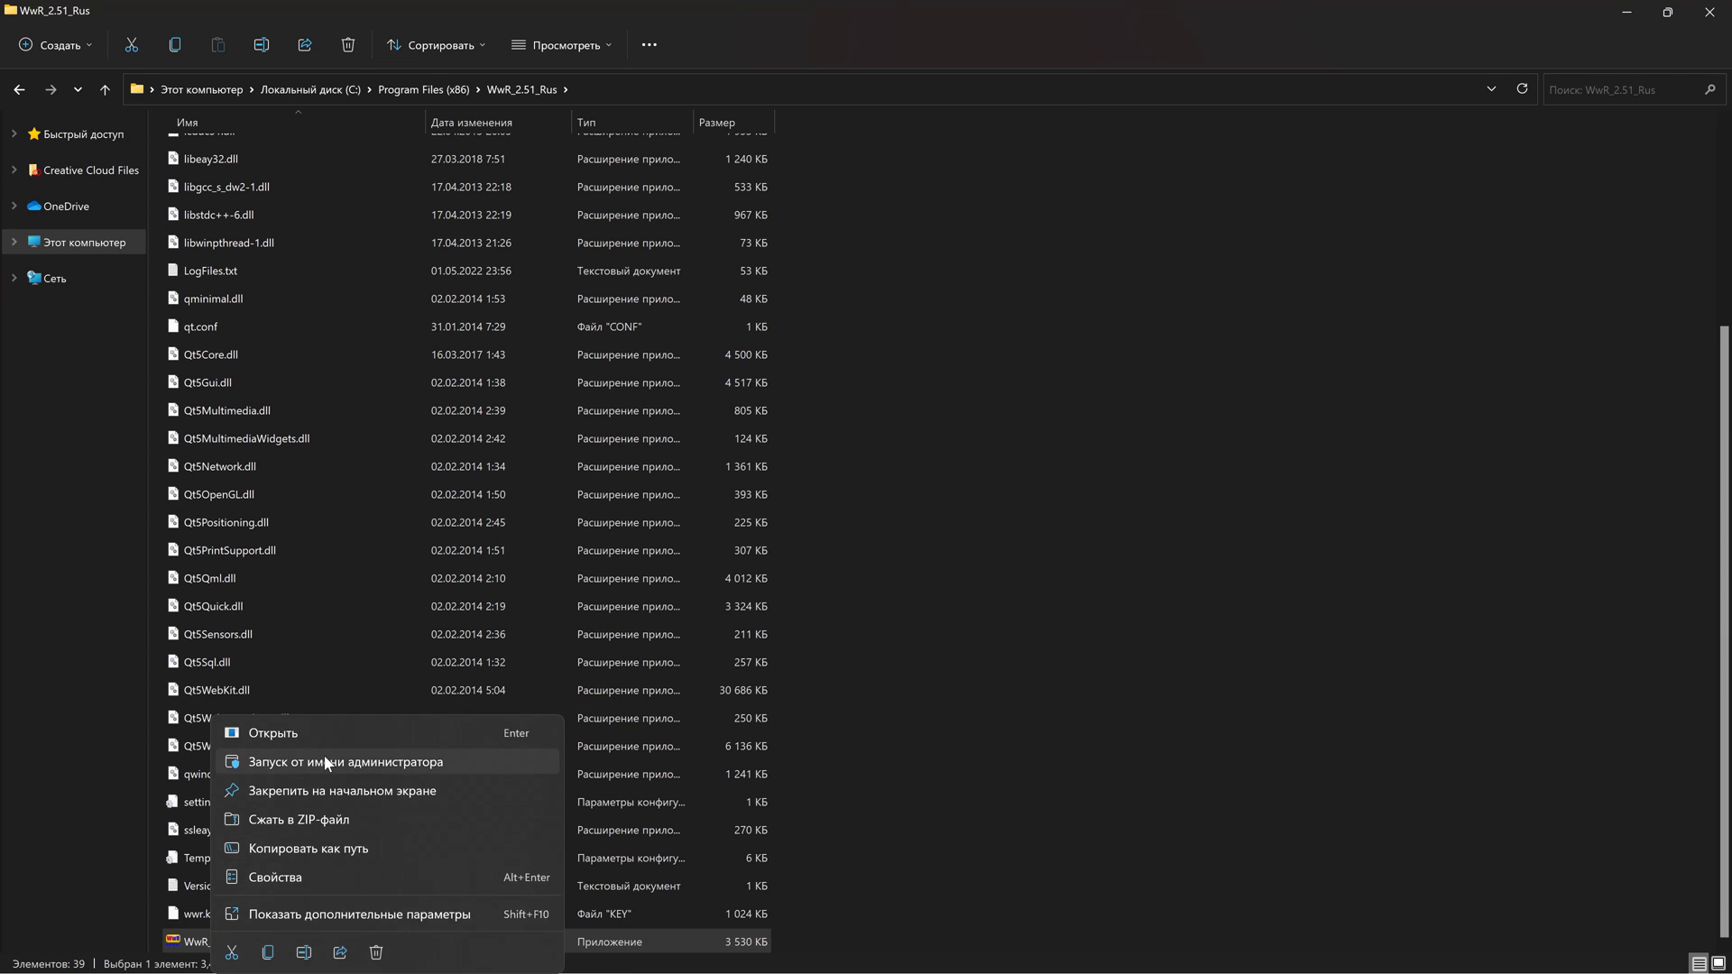
left_click(327, 762)
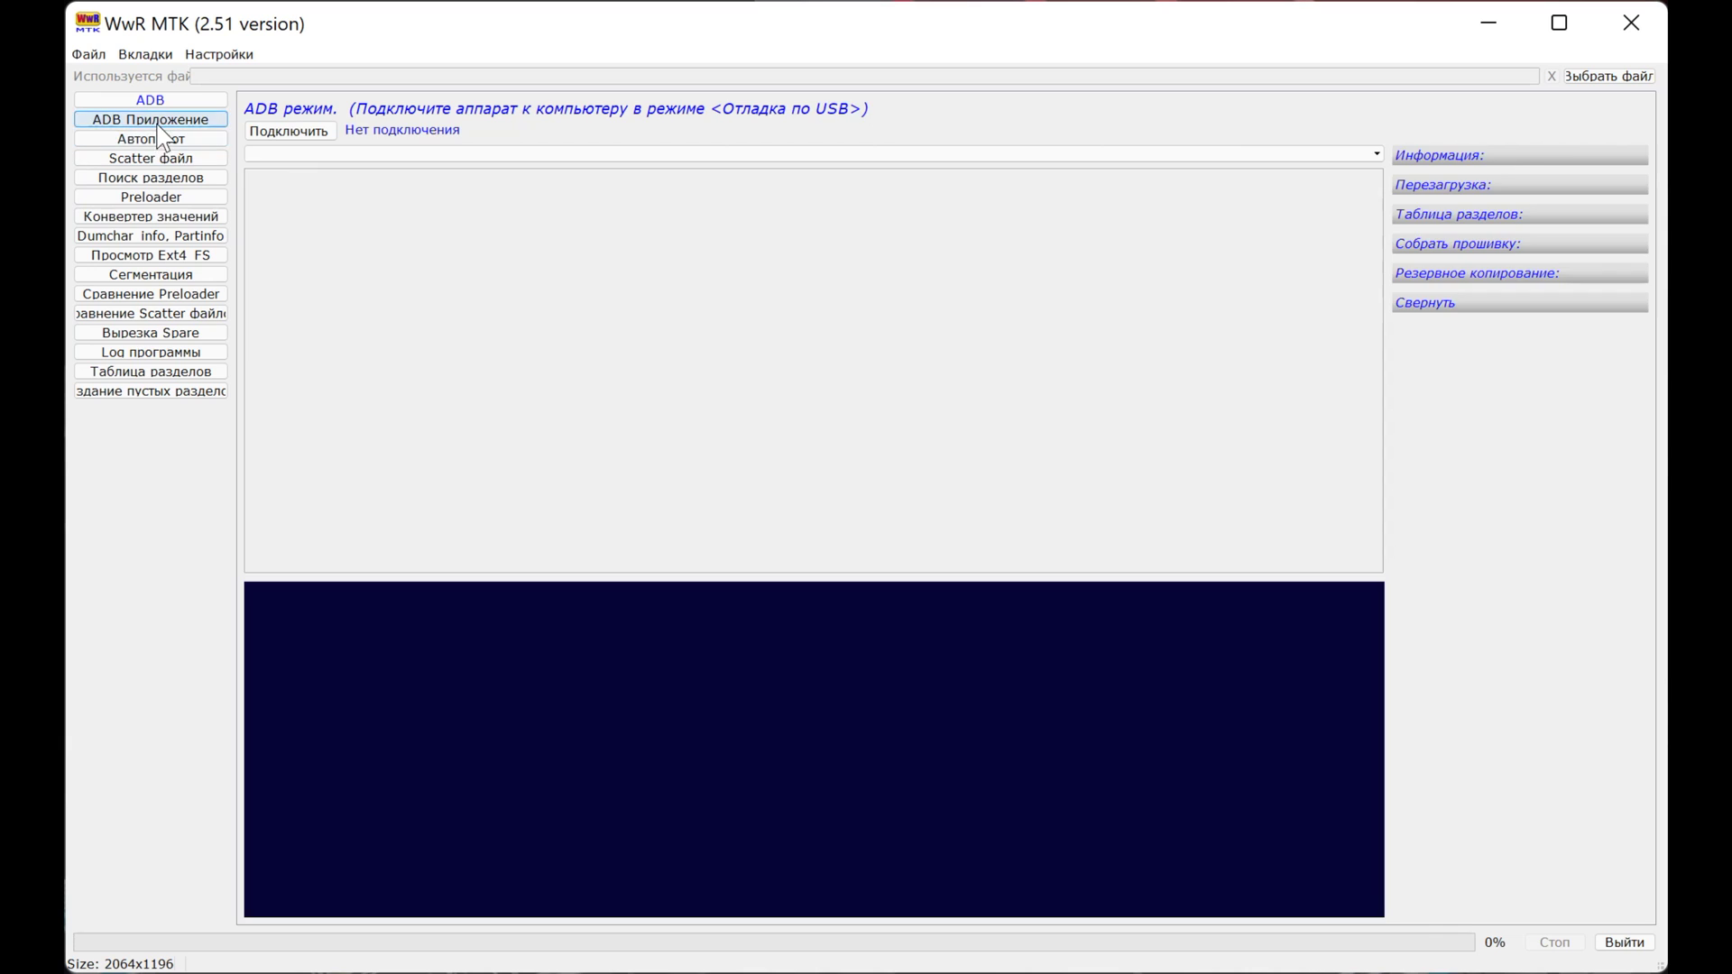
Review the autopilot's instructions for reading the device firmware and its firmware assembly options, and close WwR MTK.
left_click(161, 138)
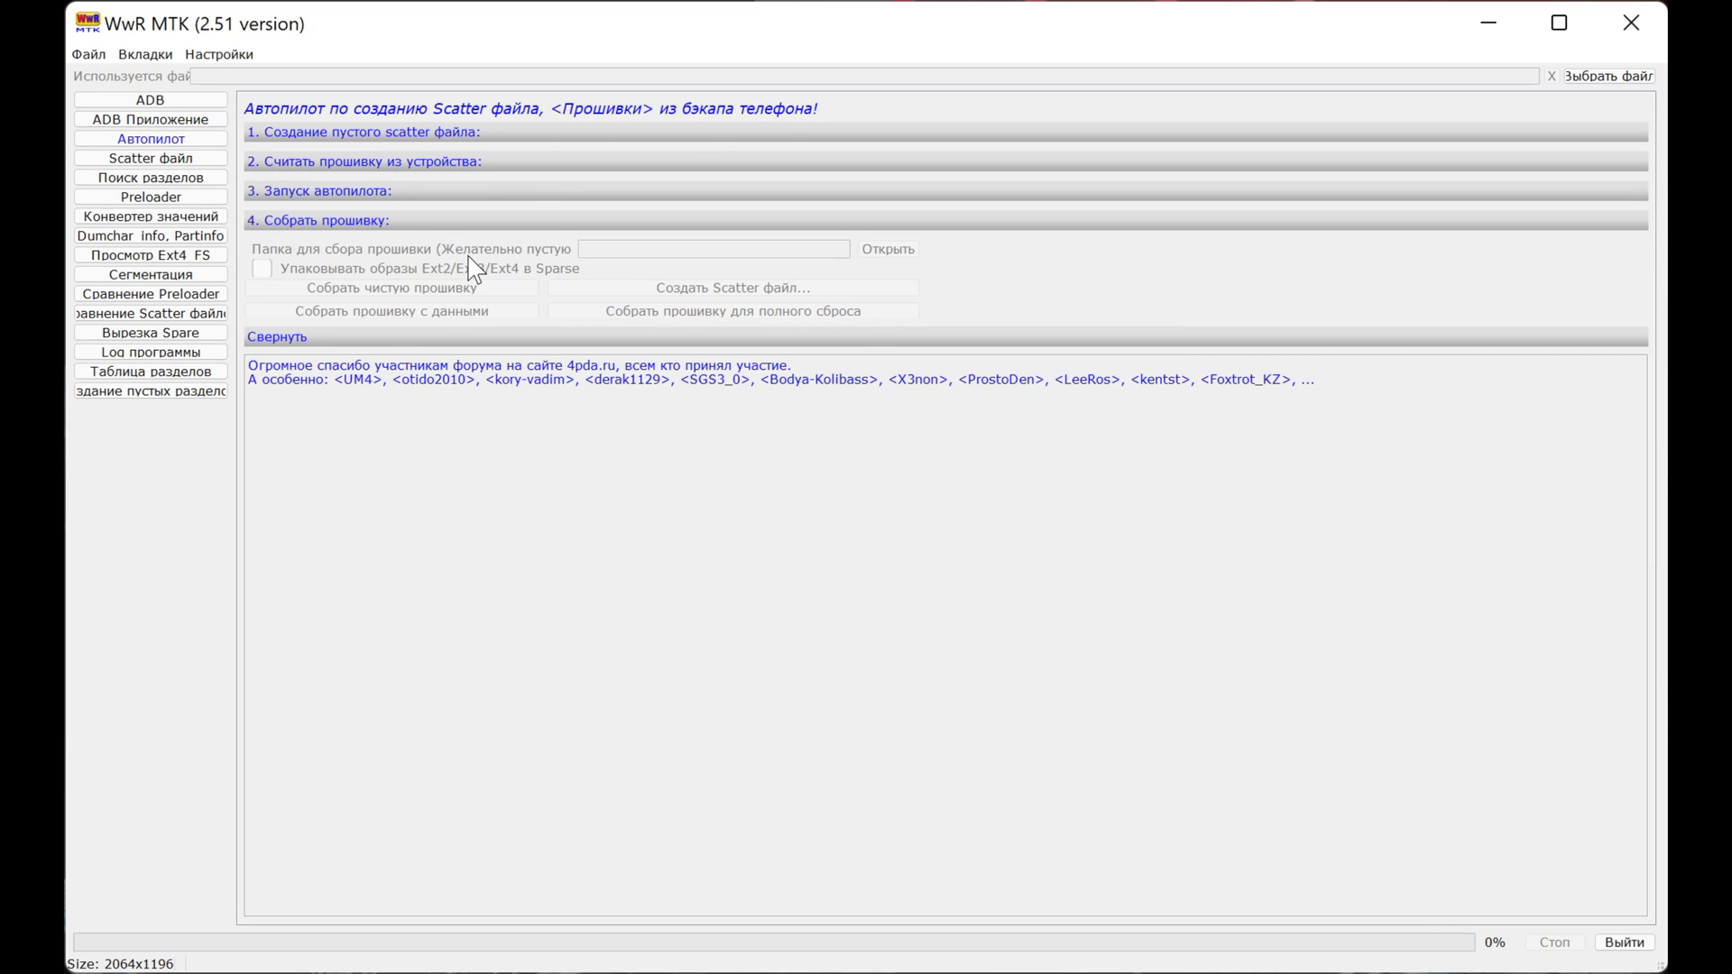
left_click(420, 191)
left_click(424, 161)
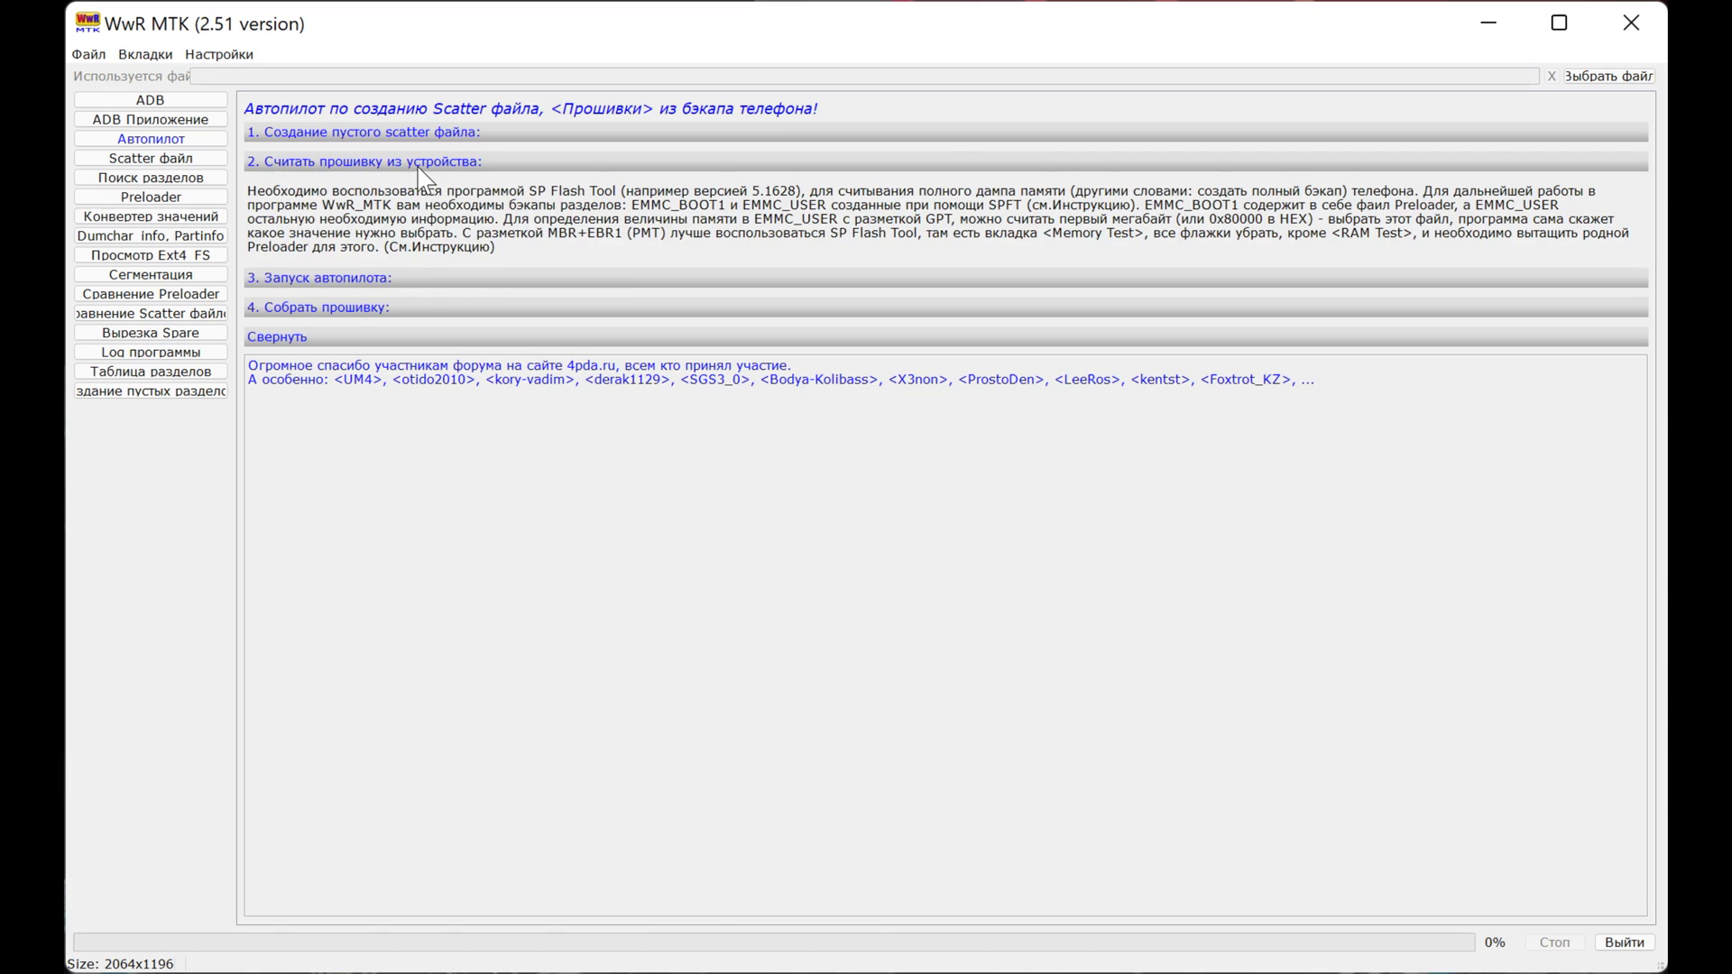
left_click(354, 306)
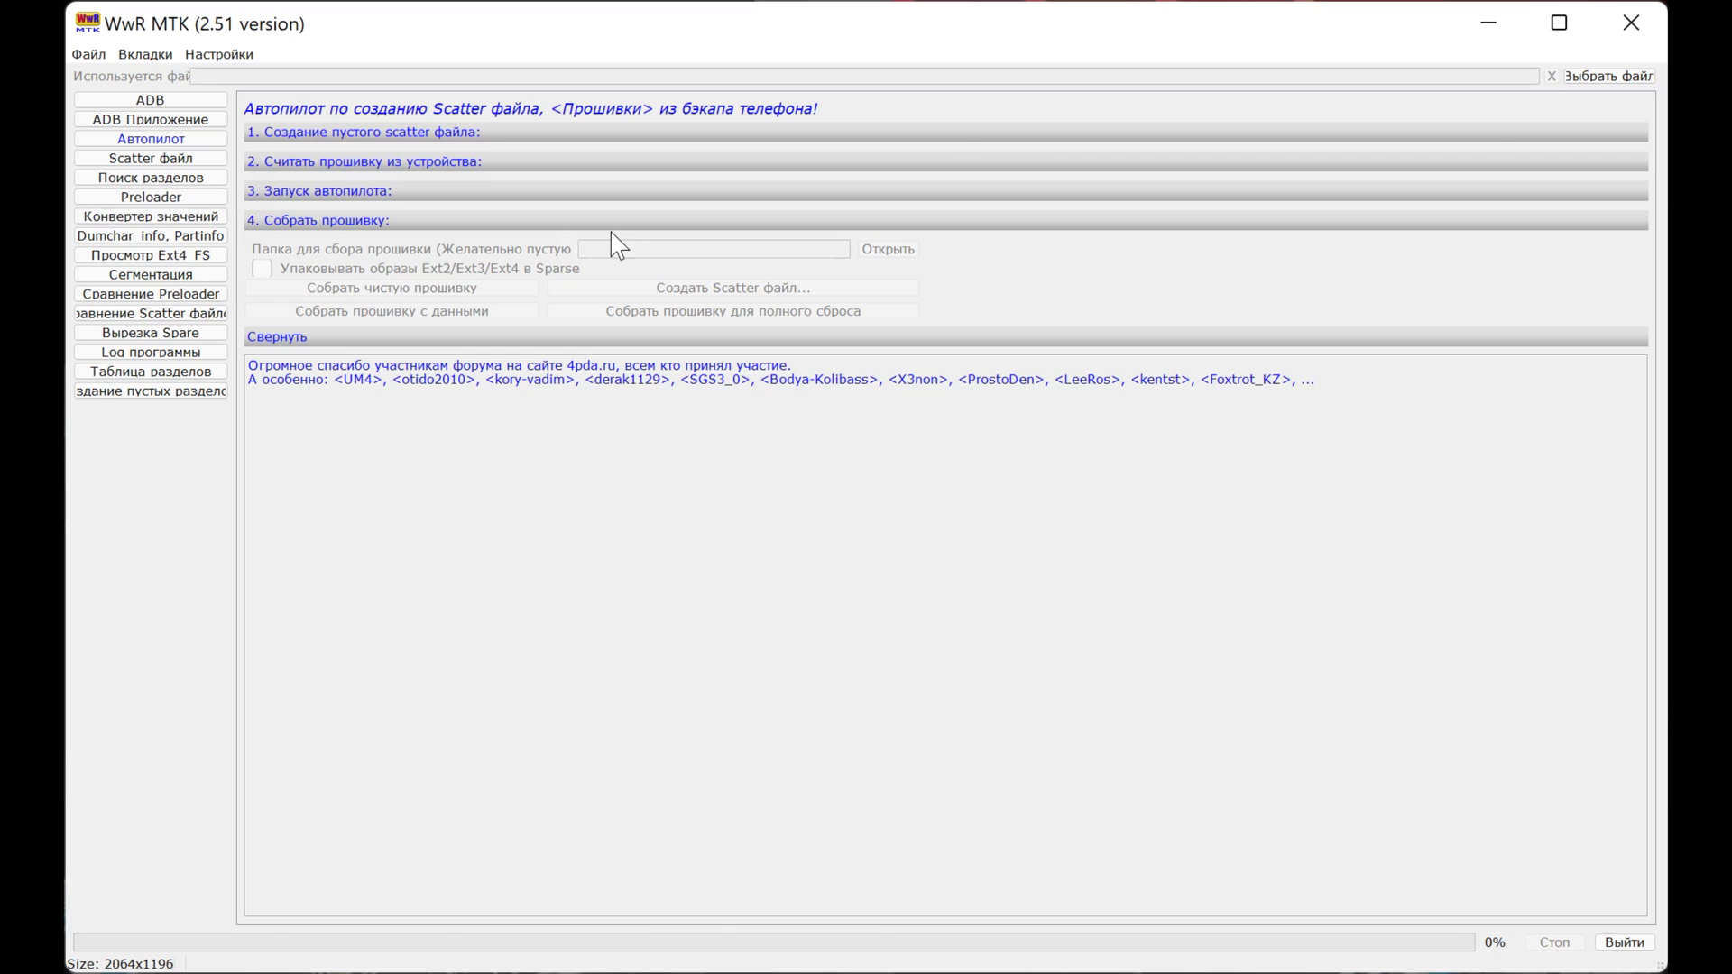
left_click(1633, 34)
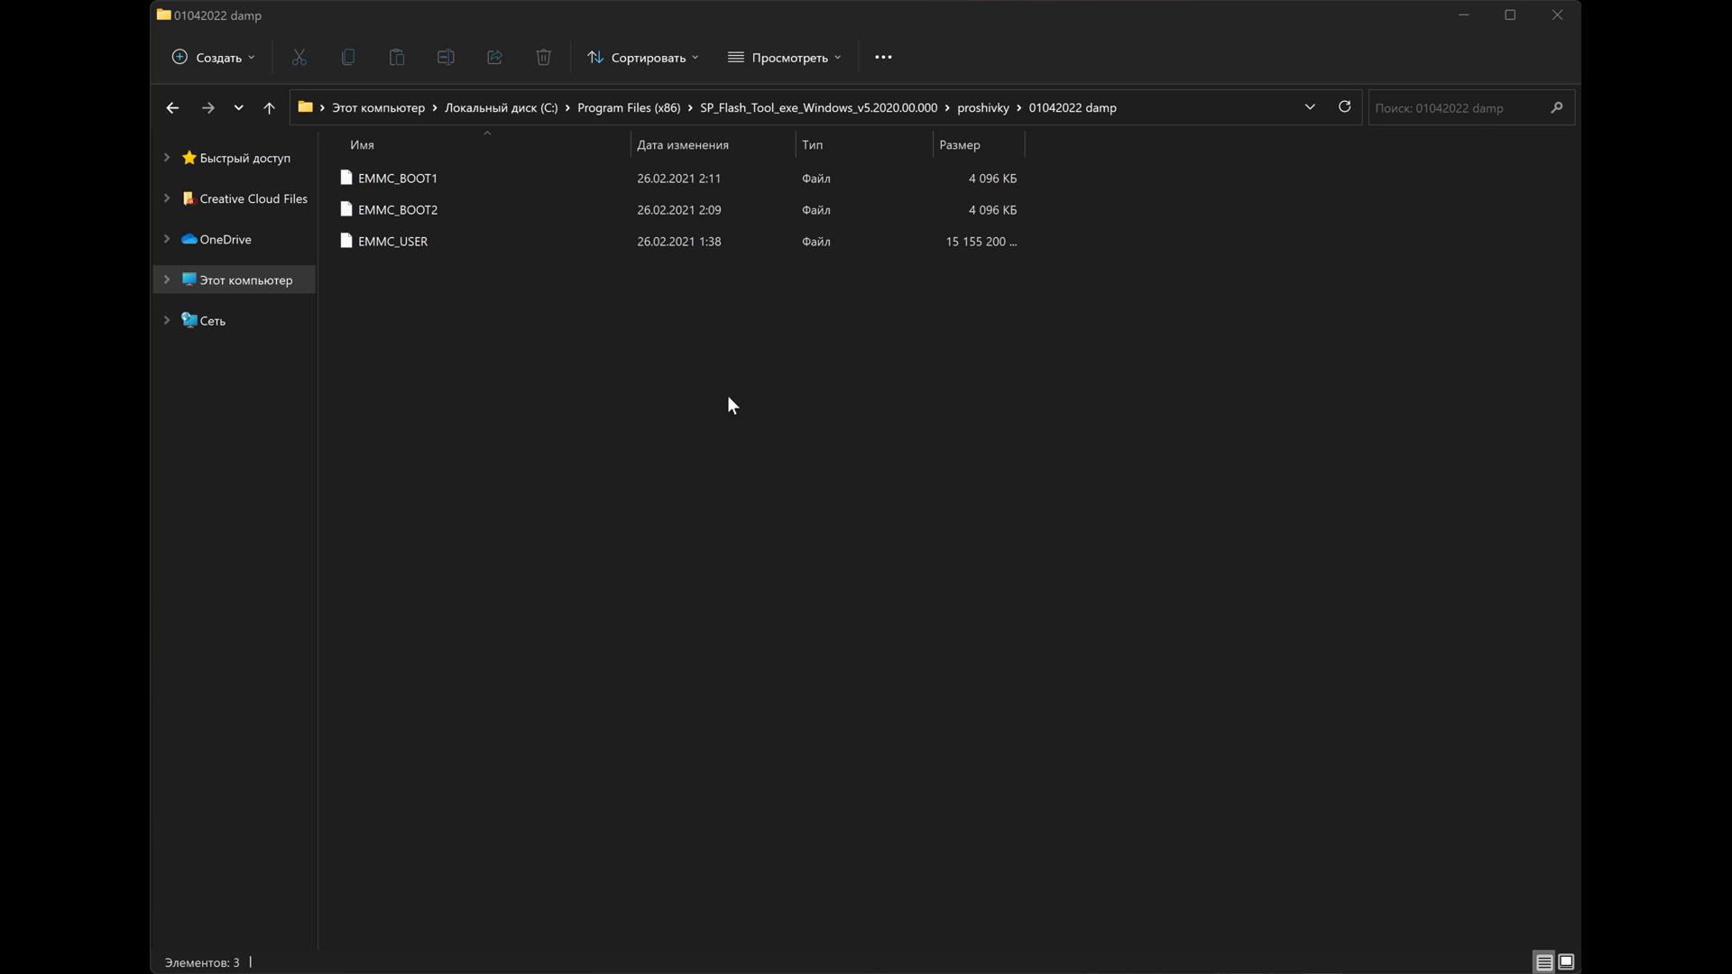
Switch the 01042022 damp folder to an icon view and look over its three dump files.
right_click(754, 377)
mouse_move(806, 398)
left_click(1236, 433)
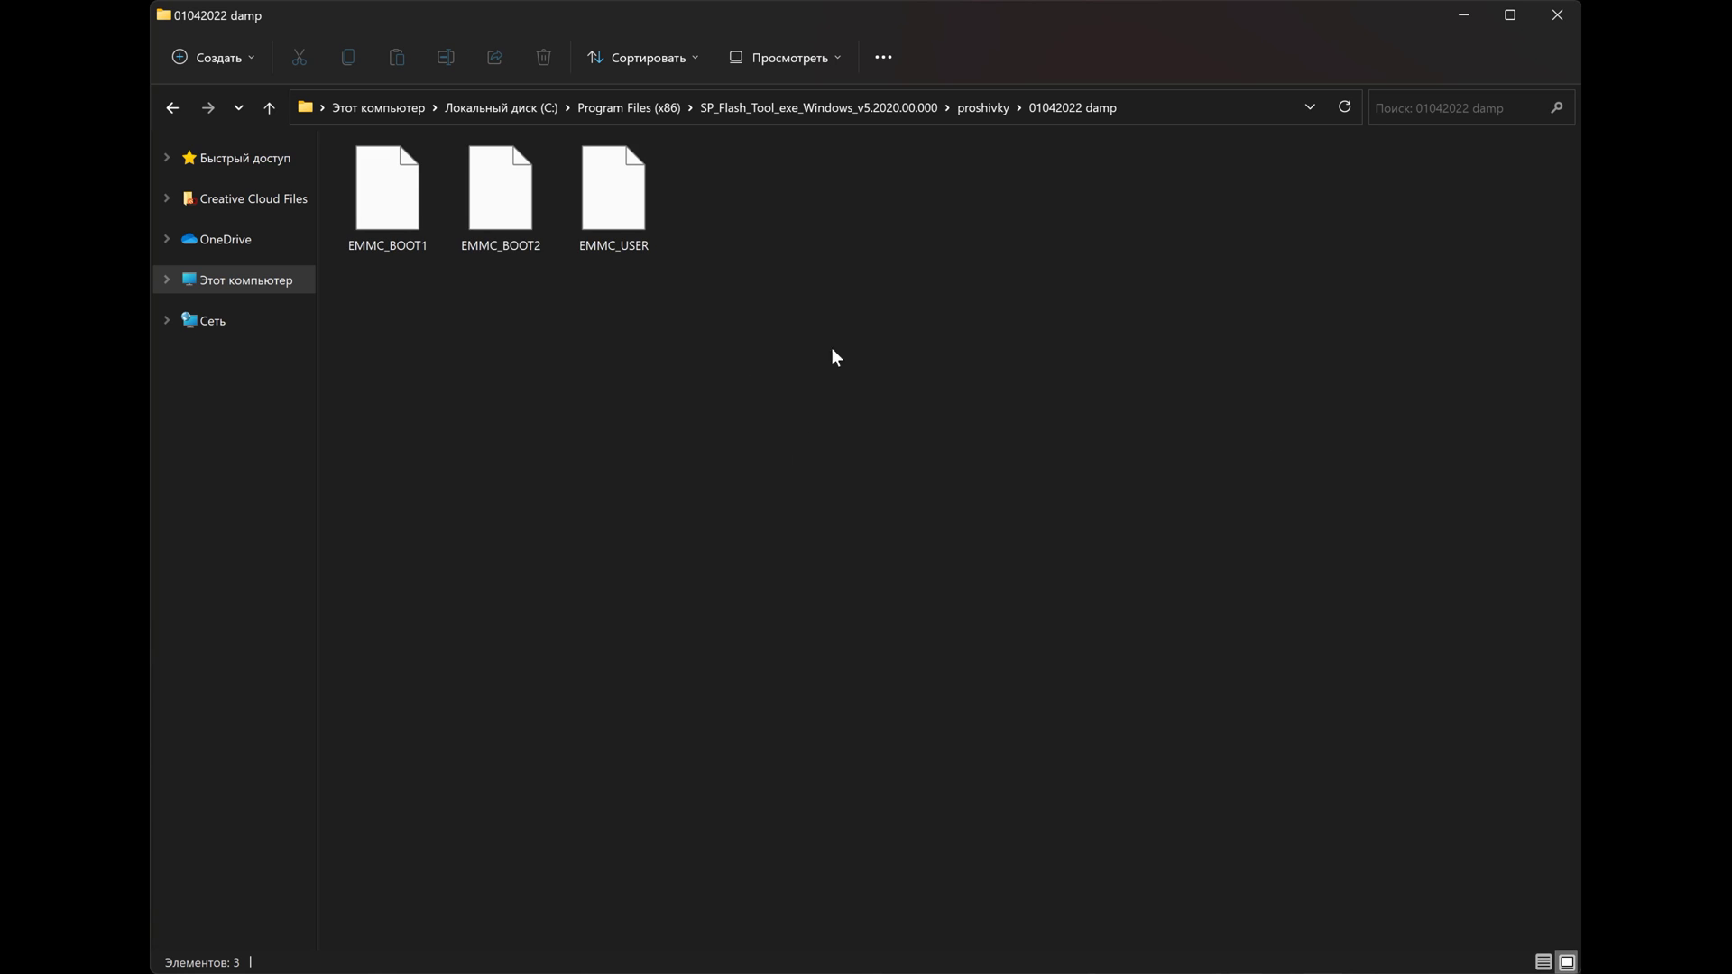
left_click_drag(883, 275, 406, 201)
left_click(510, 322)
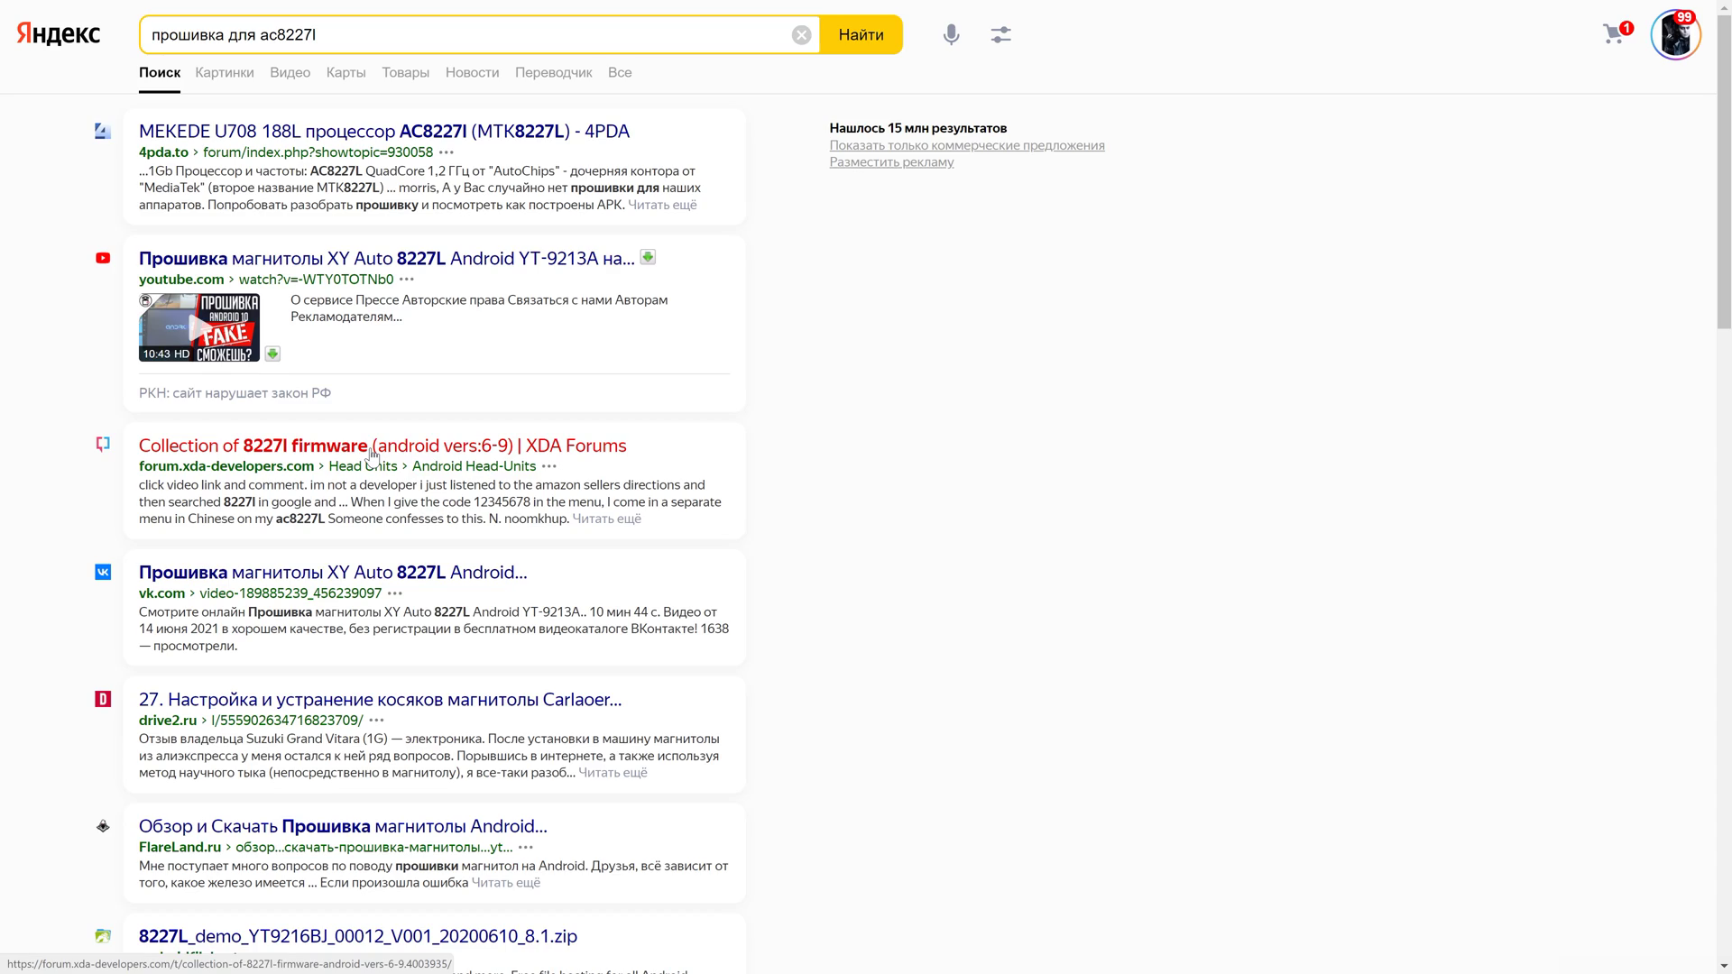
Open the XDA Forums 8227l firmware collection and the 8227L_demo_YT9216BJ_00012_V001_20200610_8.1.zip page from the search results.
left_click(373, 448)
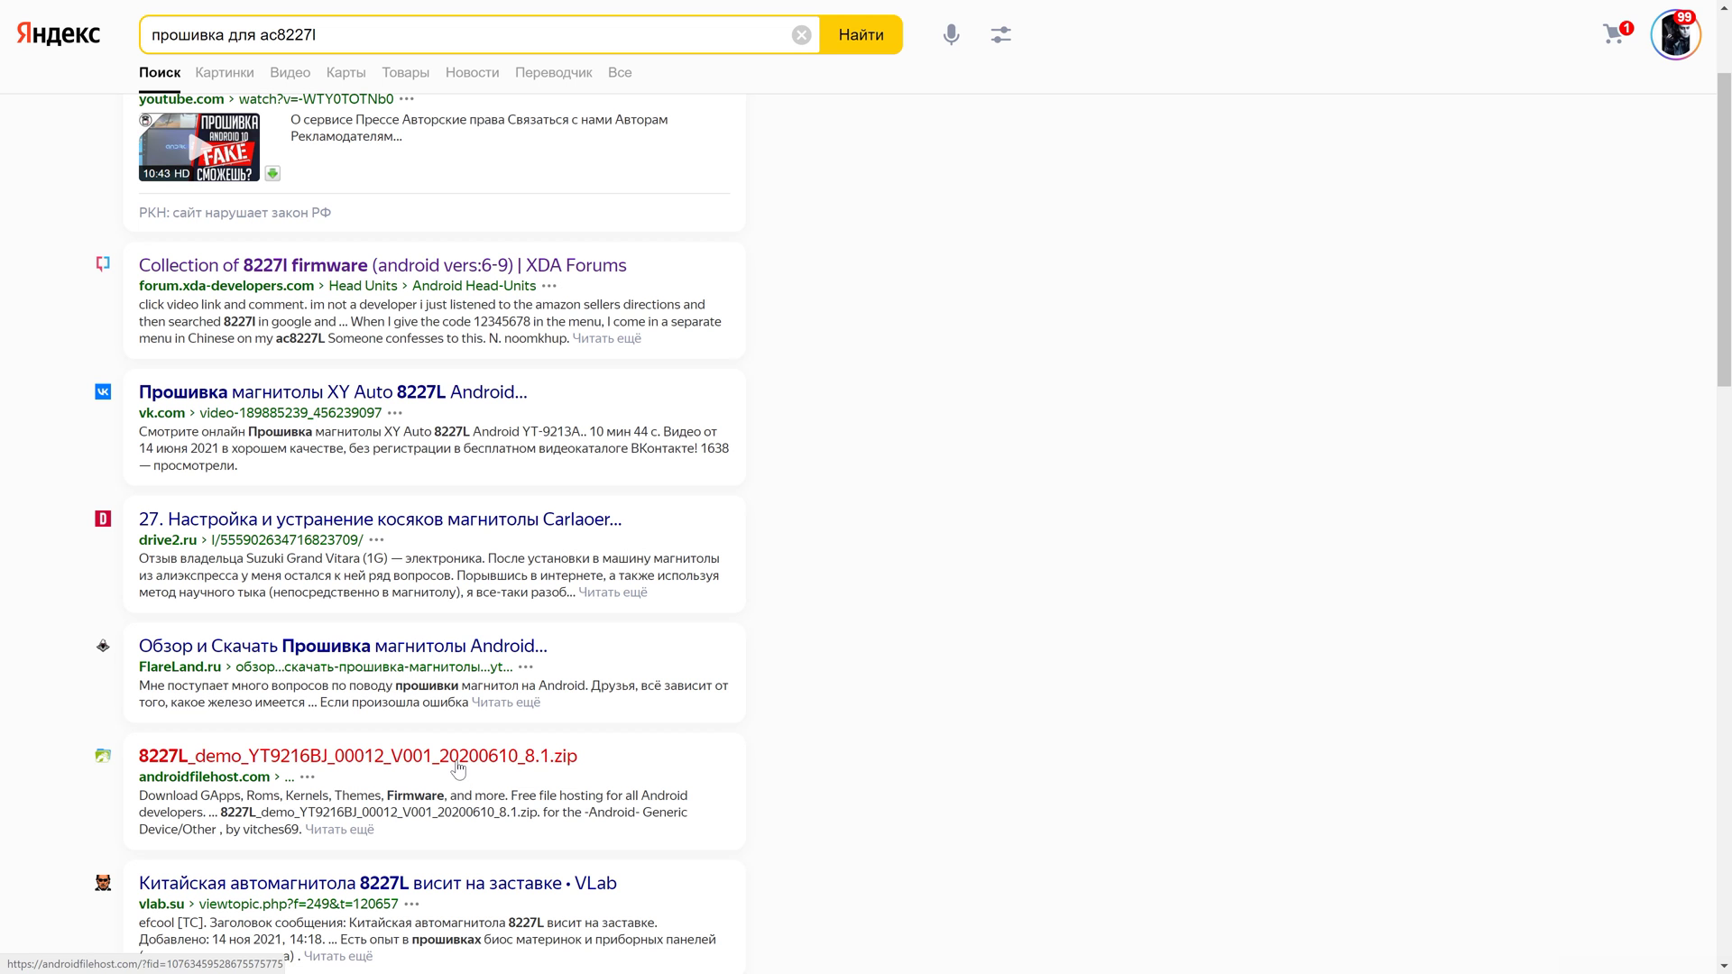
left_click(457, 758)
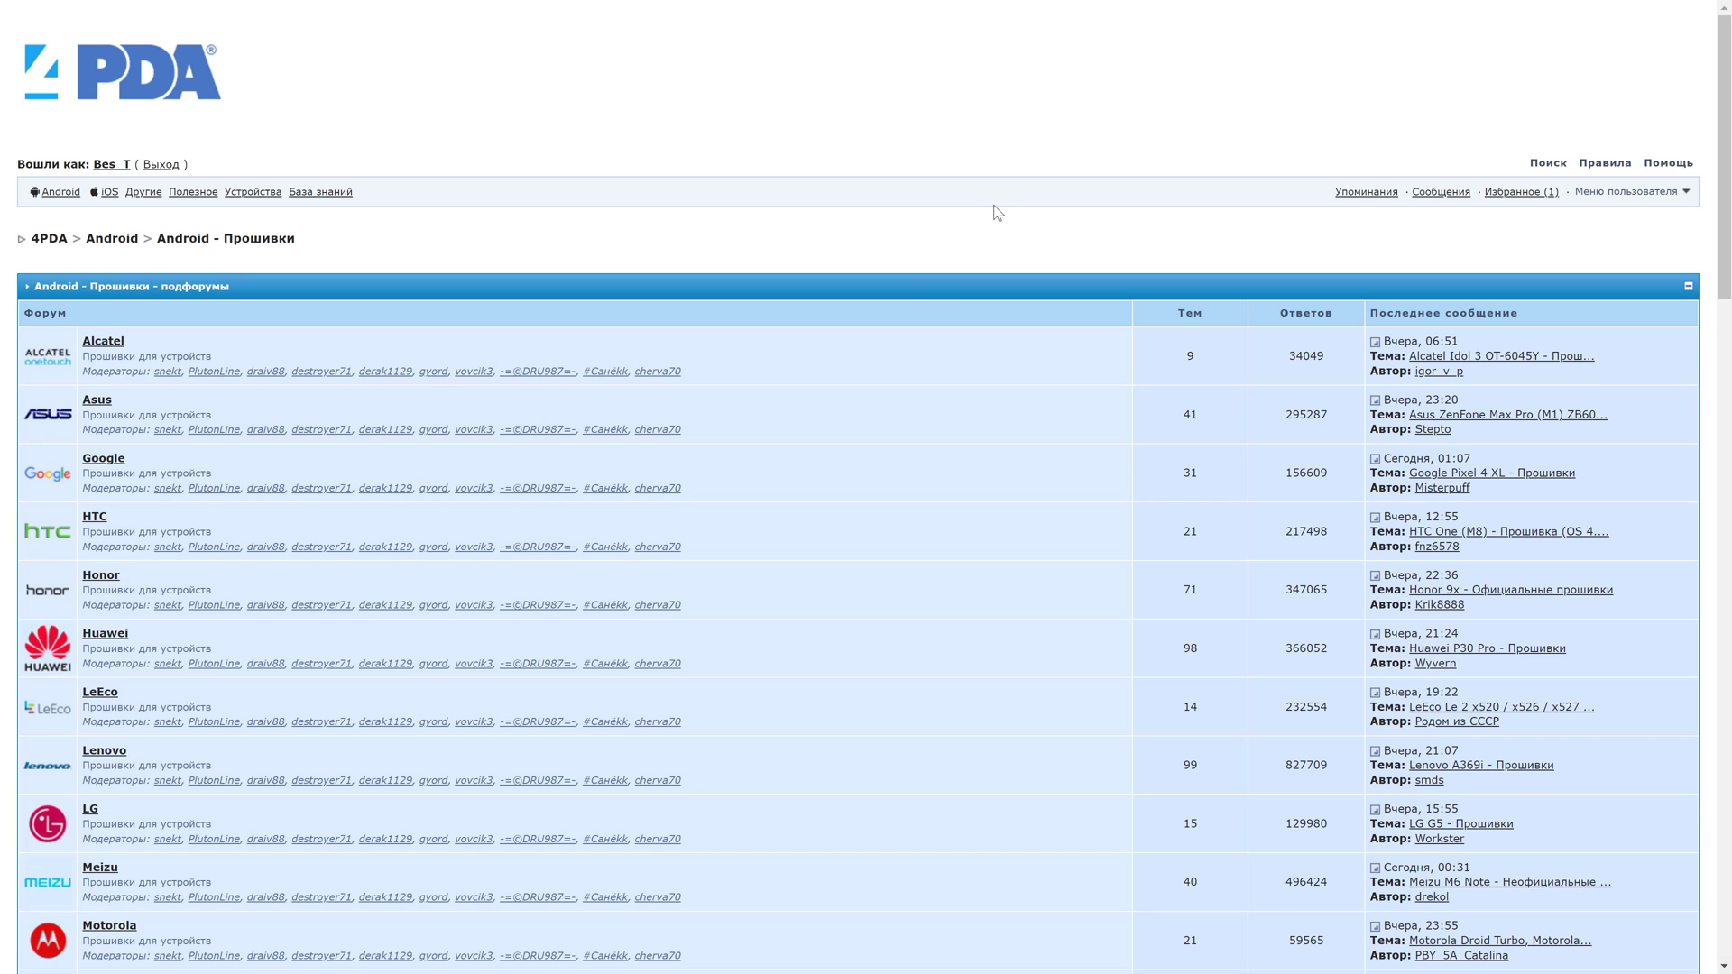
Open the 4PDA topic "Помогите найти прошивку" and read its rules and what to specify in a firmware request.
scroll(998, 213, "down", 15)
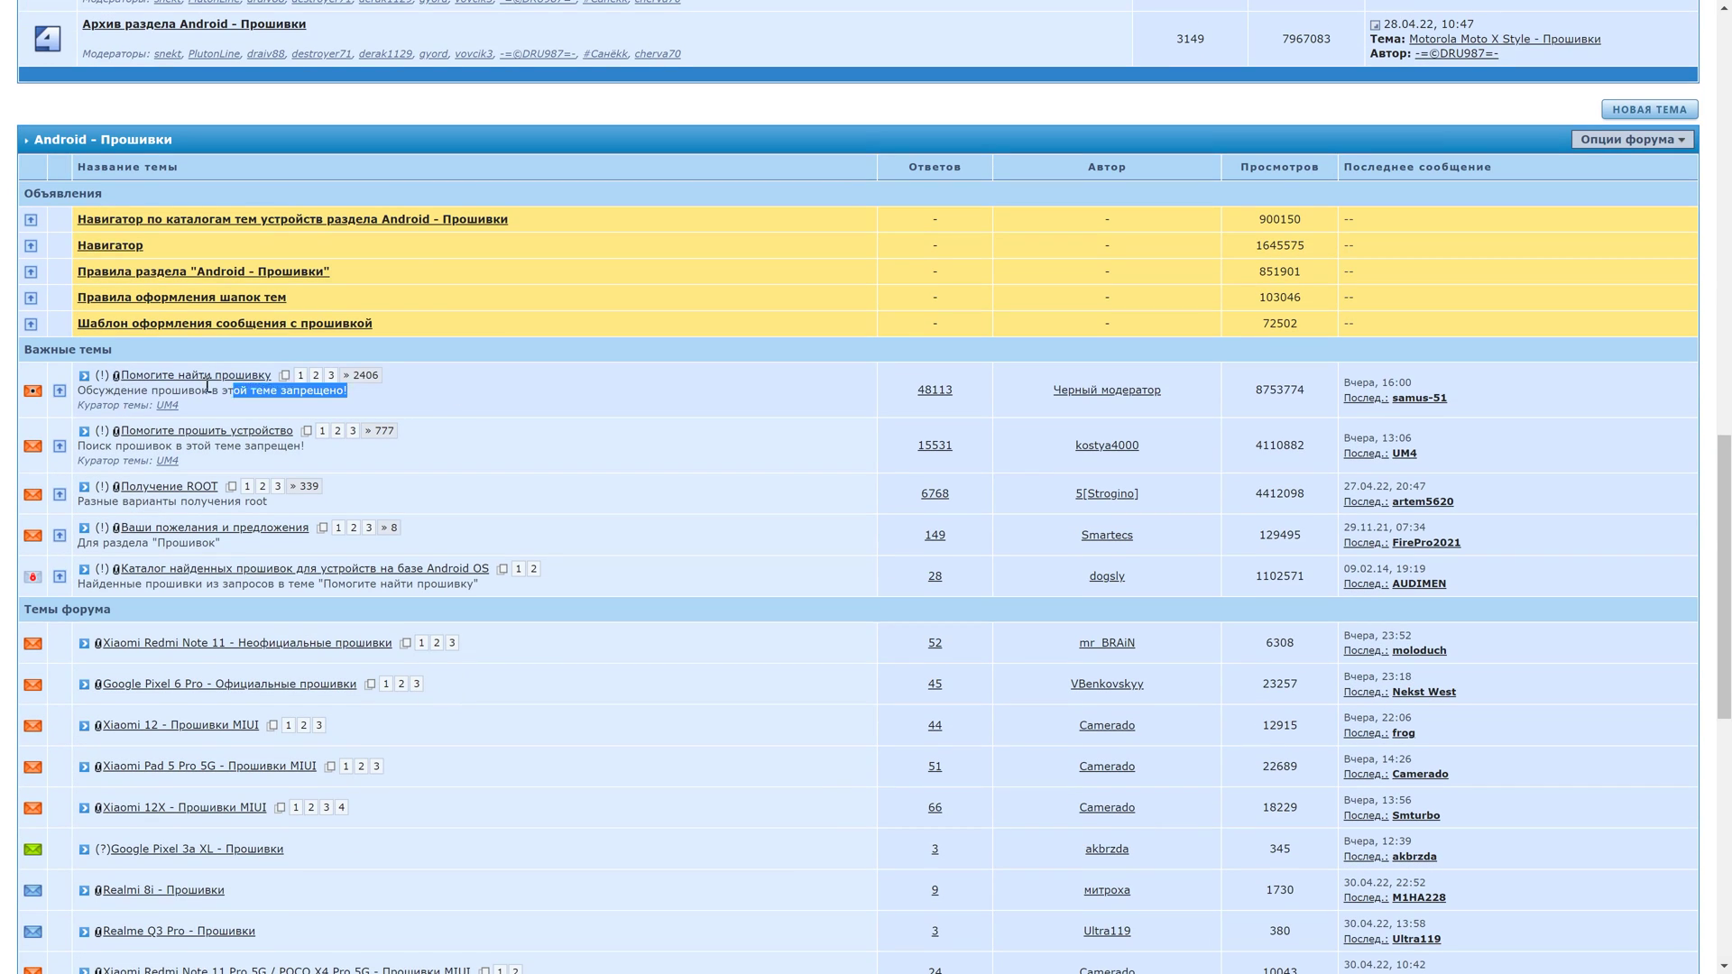
left_click(232, 383)
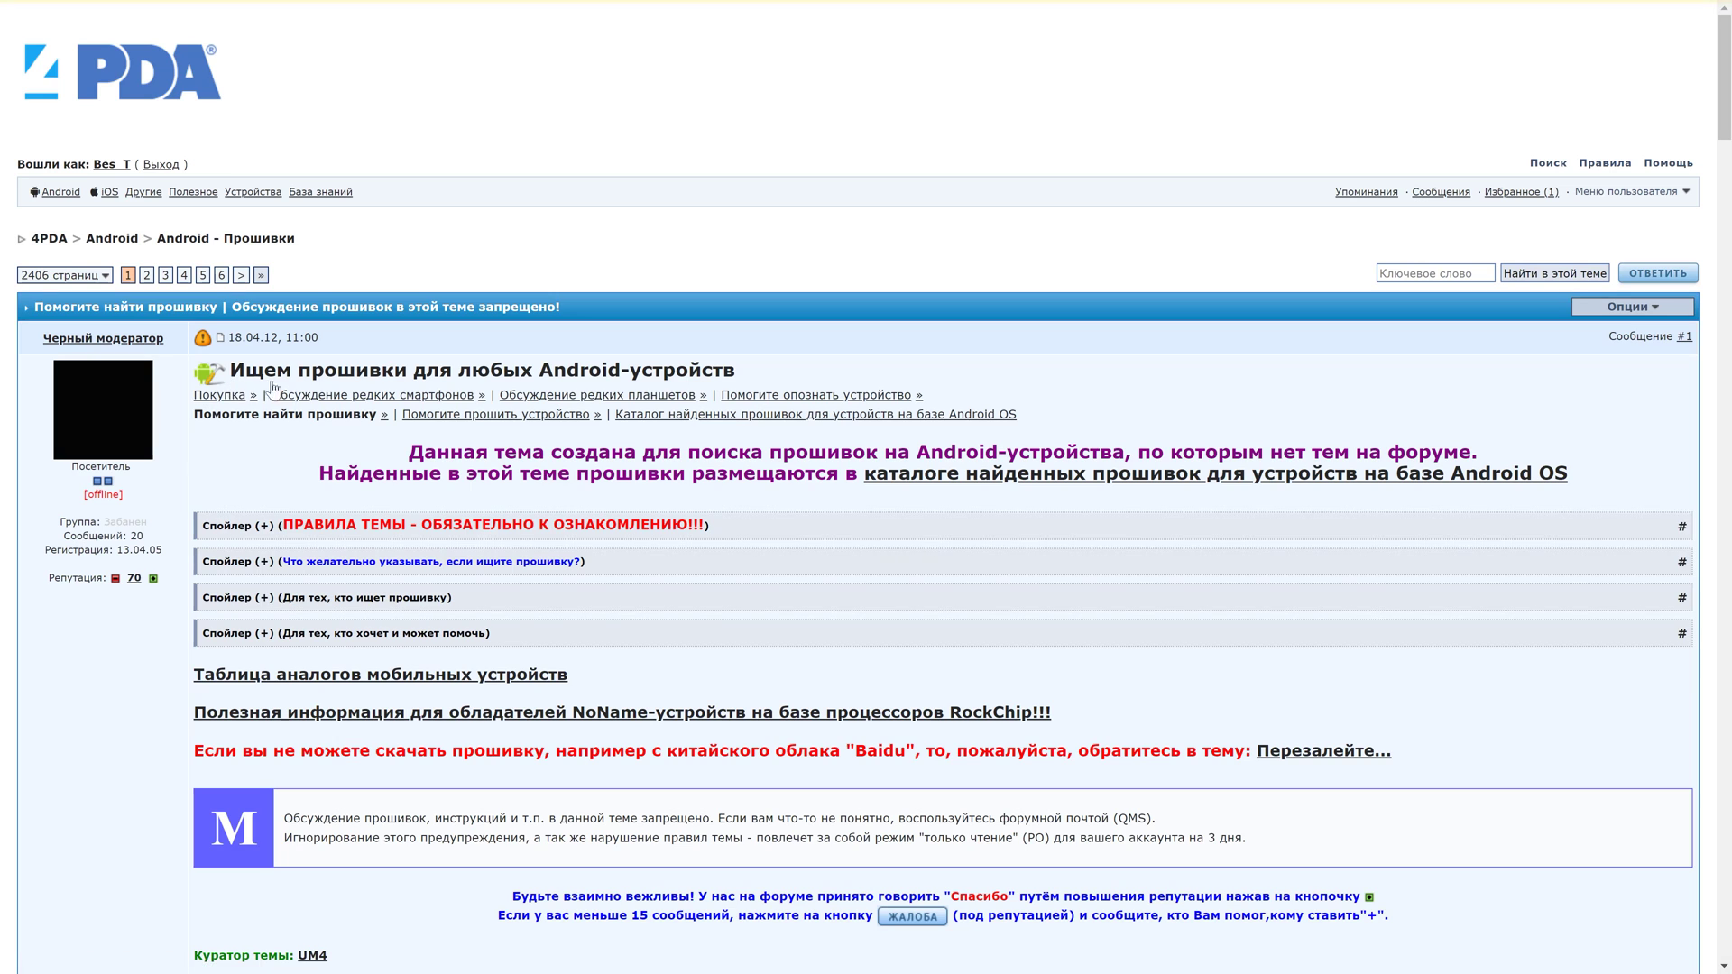
scroll(907, 397, "down", 2)
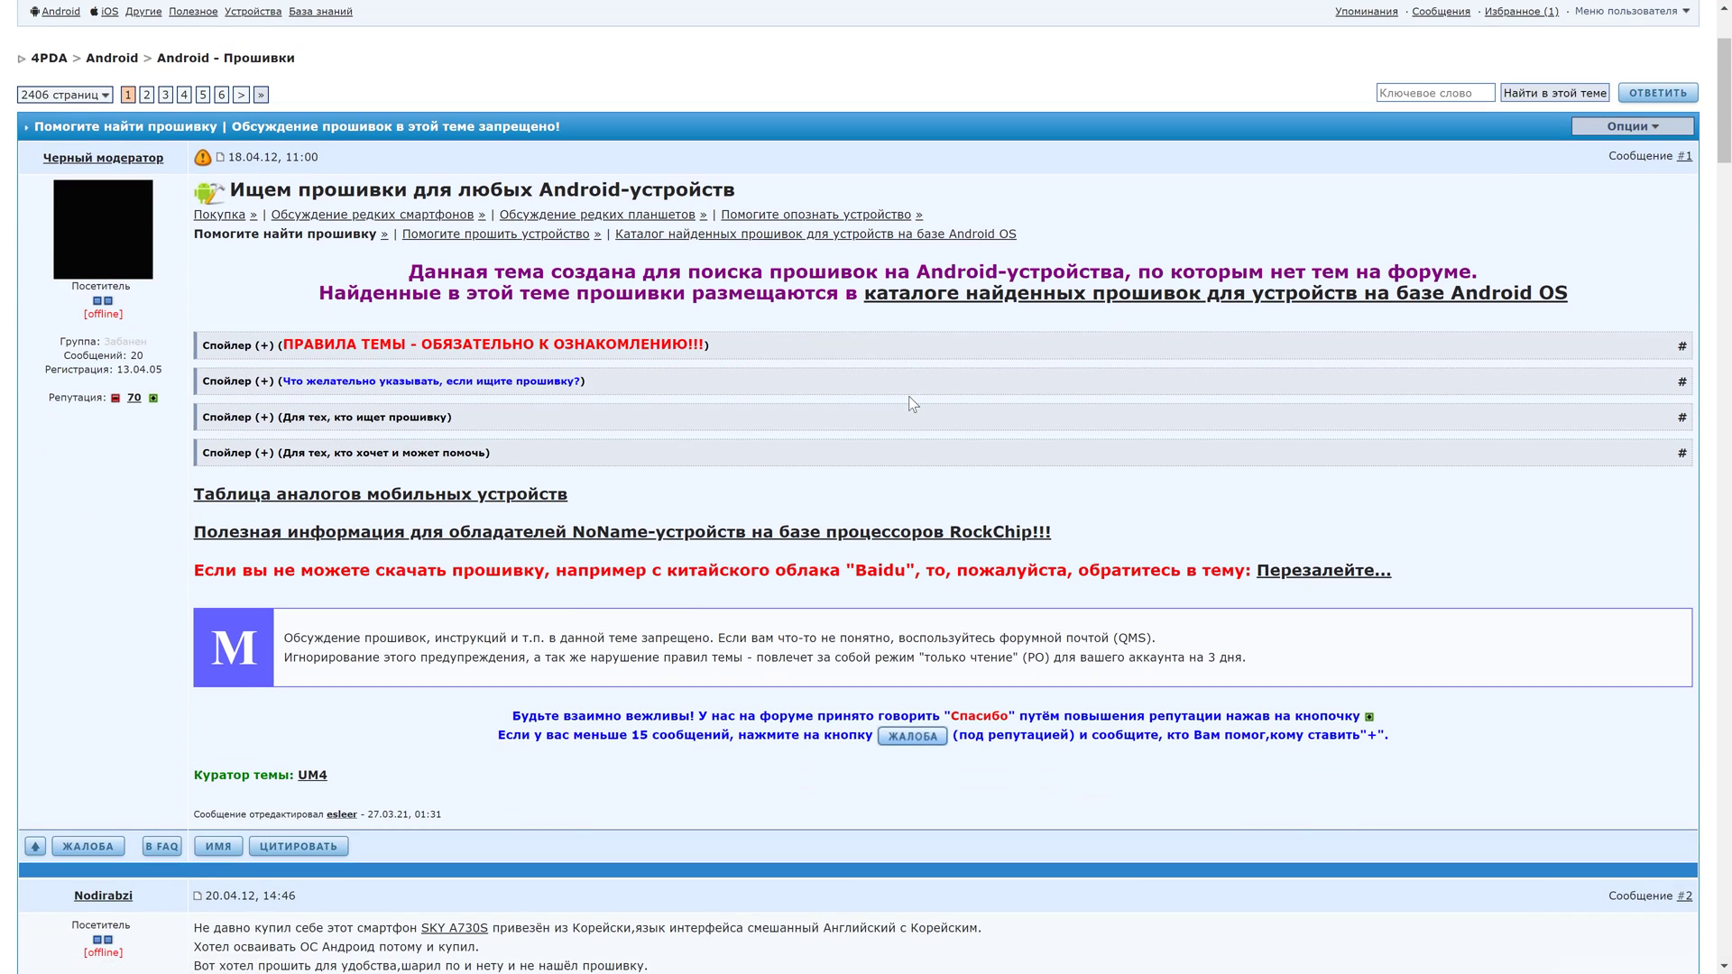
left_click(522, 350)
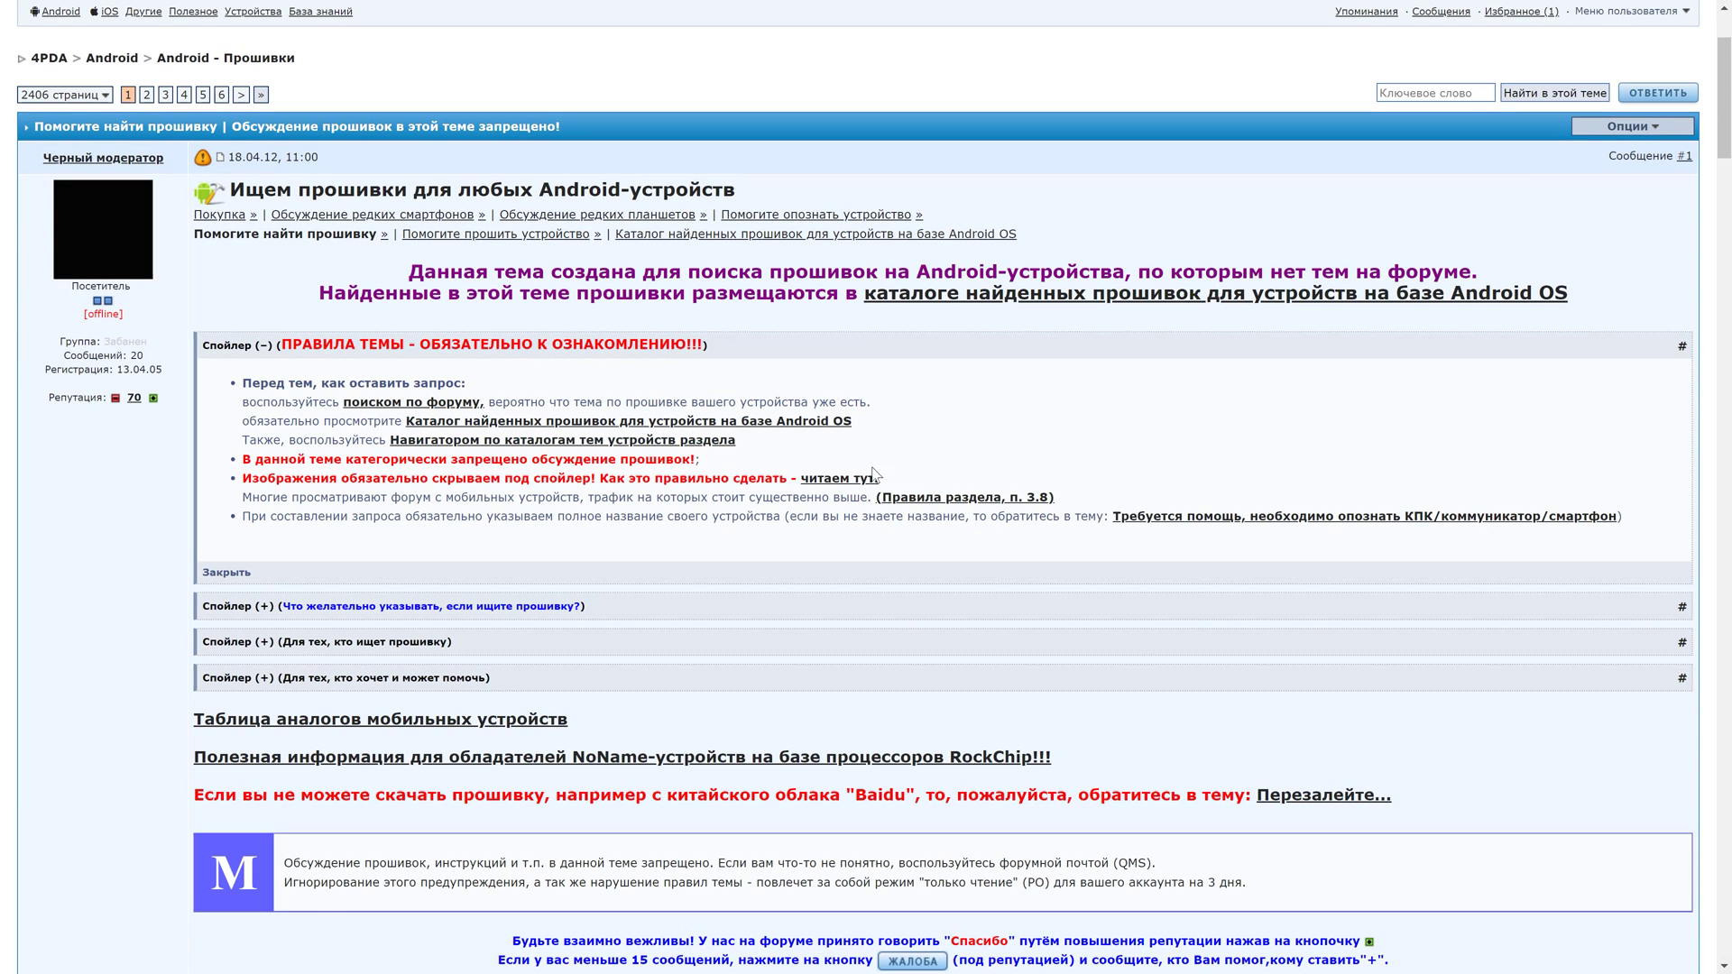
scroll(1095, 474, "down", 2)
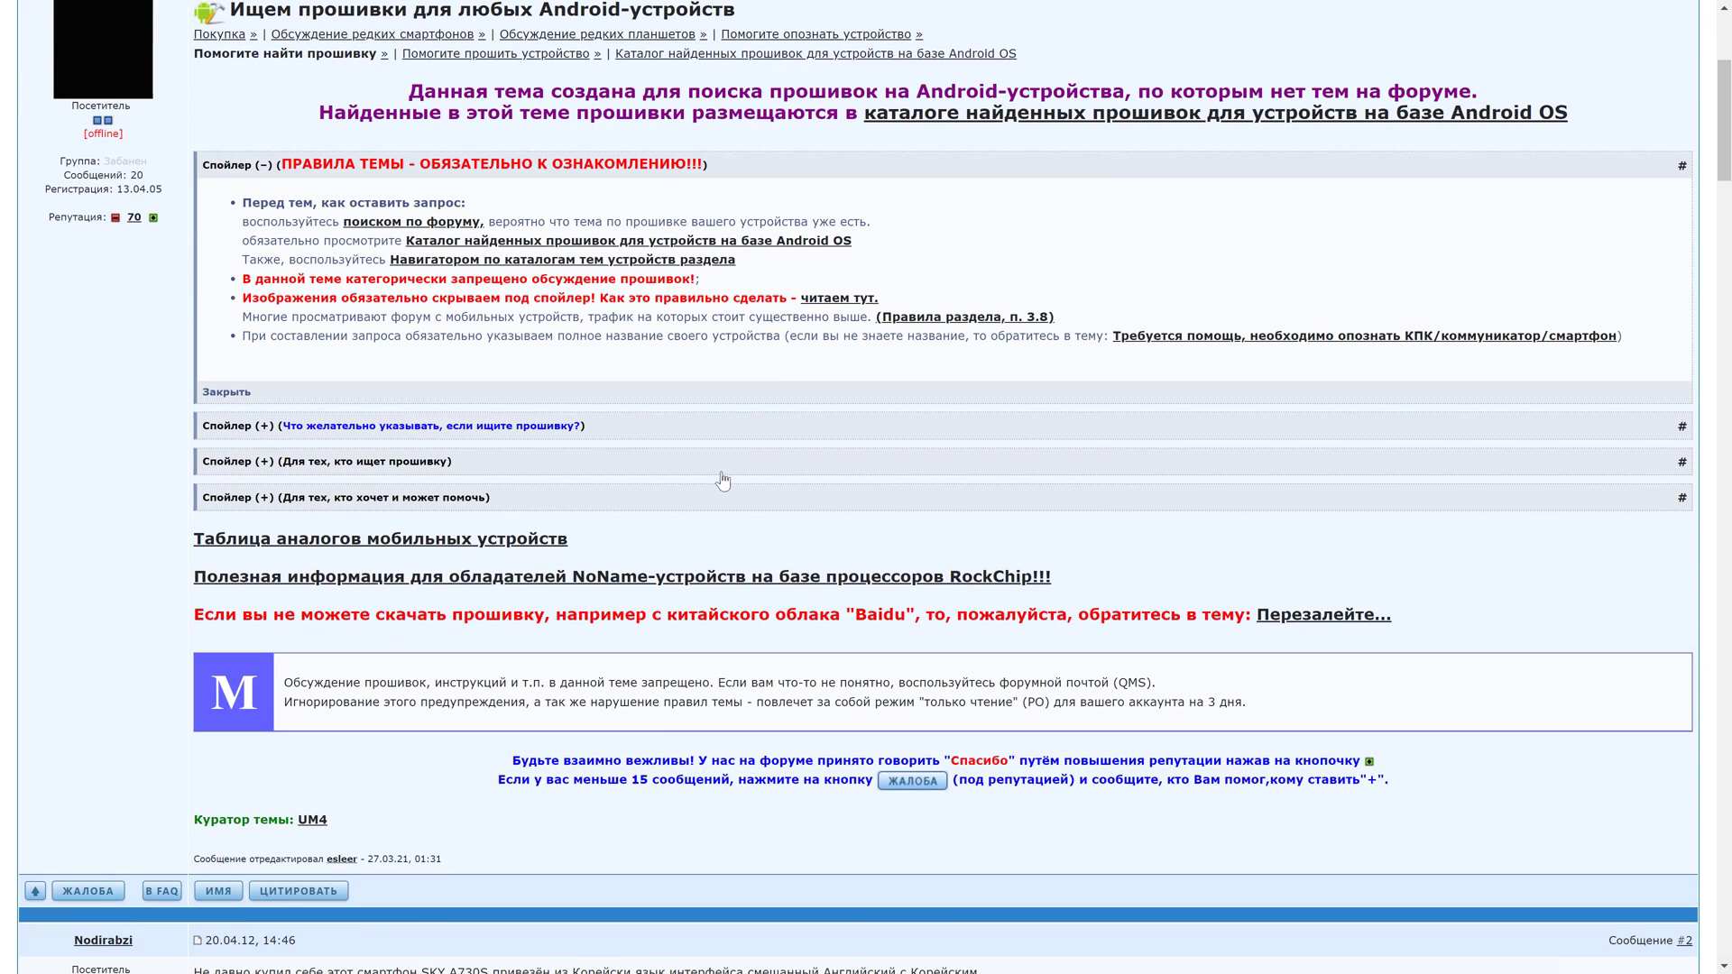
left_click(623, 426)
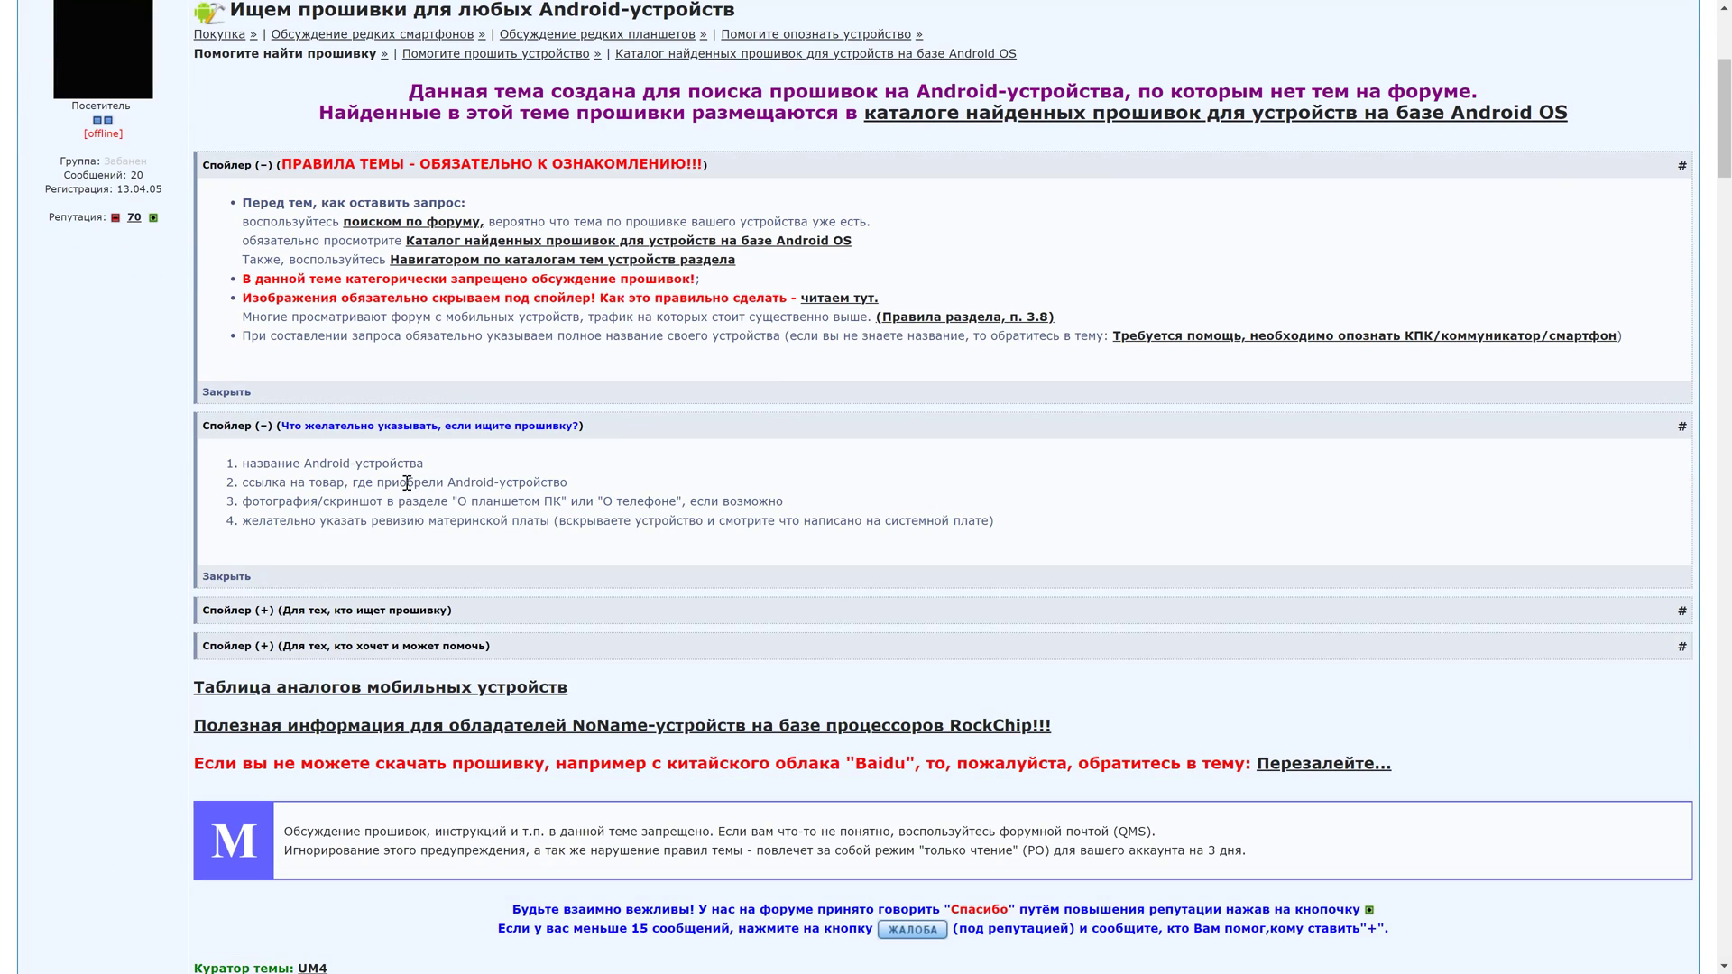
Highlight the four-item list of details to include in a firmware request on the forum page.
left_click_drag(1008, 536, 239, 462)
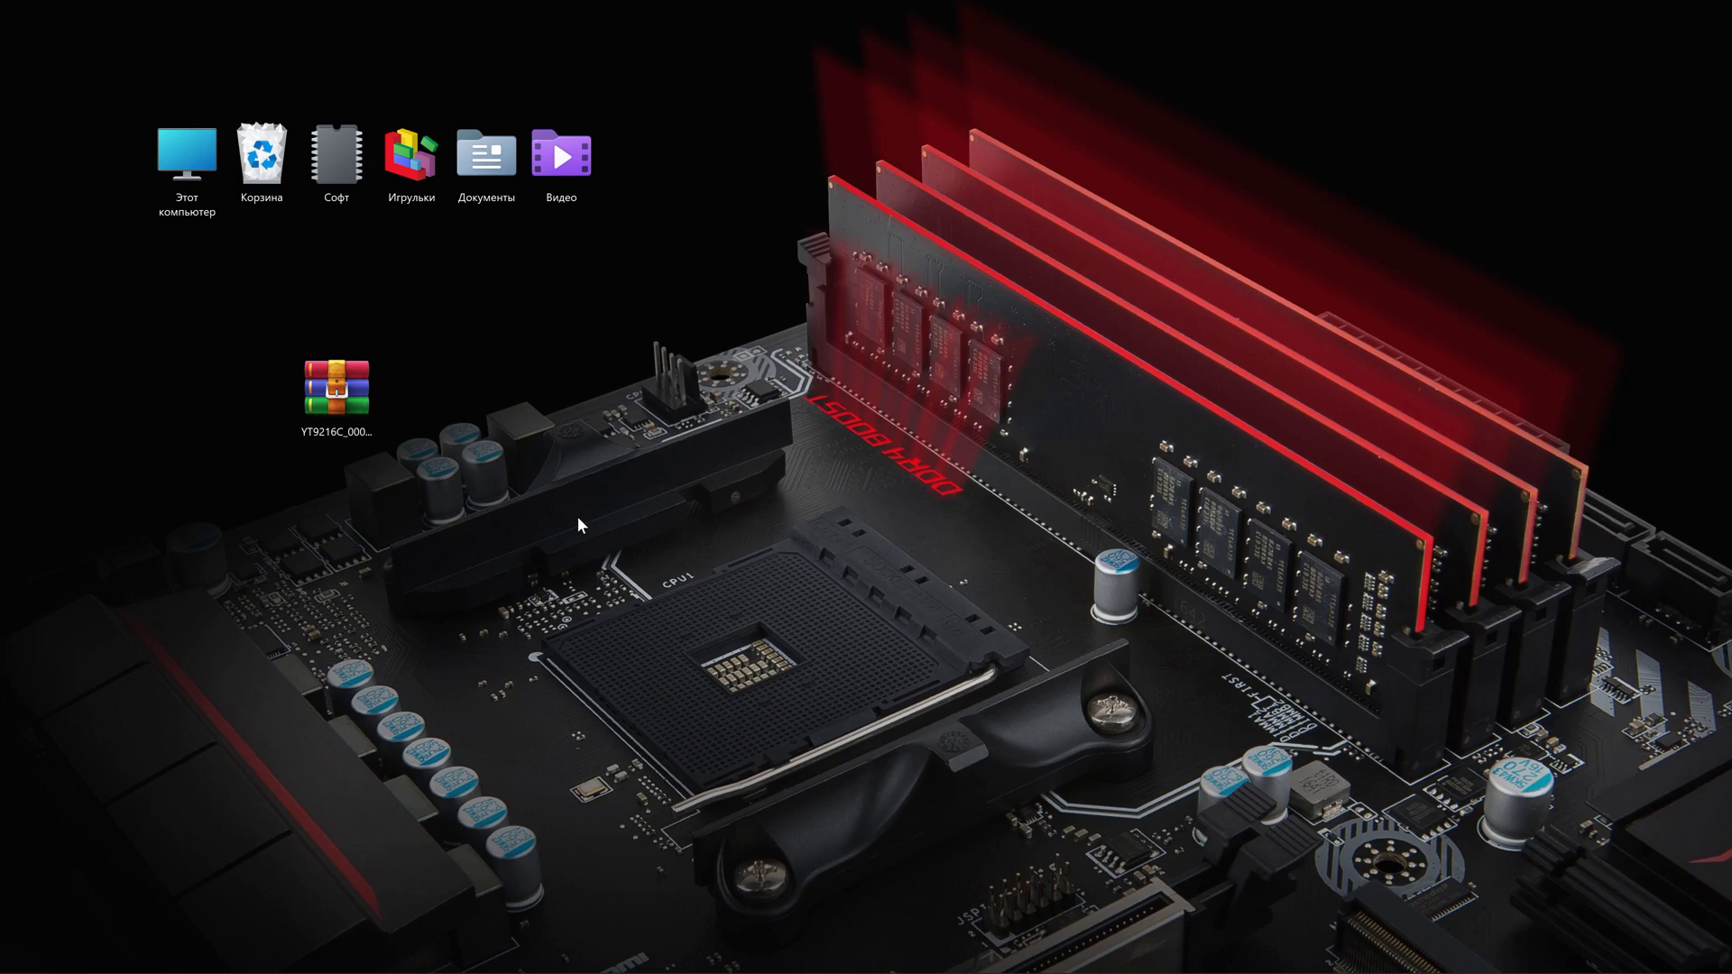
Open the YT9216C_00005_V004_HIFI_1024x600_MOD_v2_by_TInNeun.rar archive and the proshivky folder inside SP_Flash_Tool_exe_Windows_v5.2020.00.000 in Program Files (x86).
double_click(342, 410)
left_click_drag(1082, 114, 416, 498)
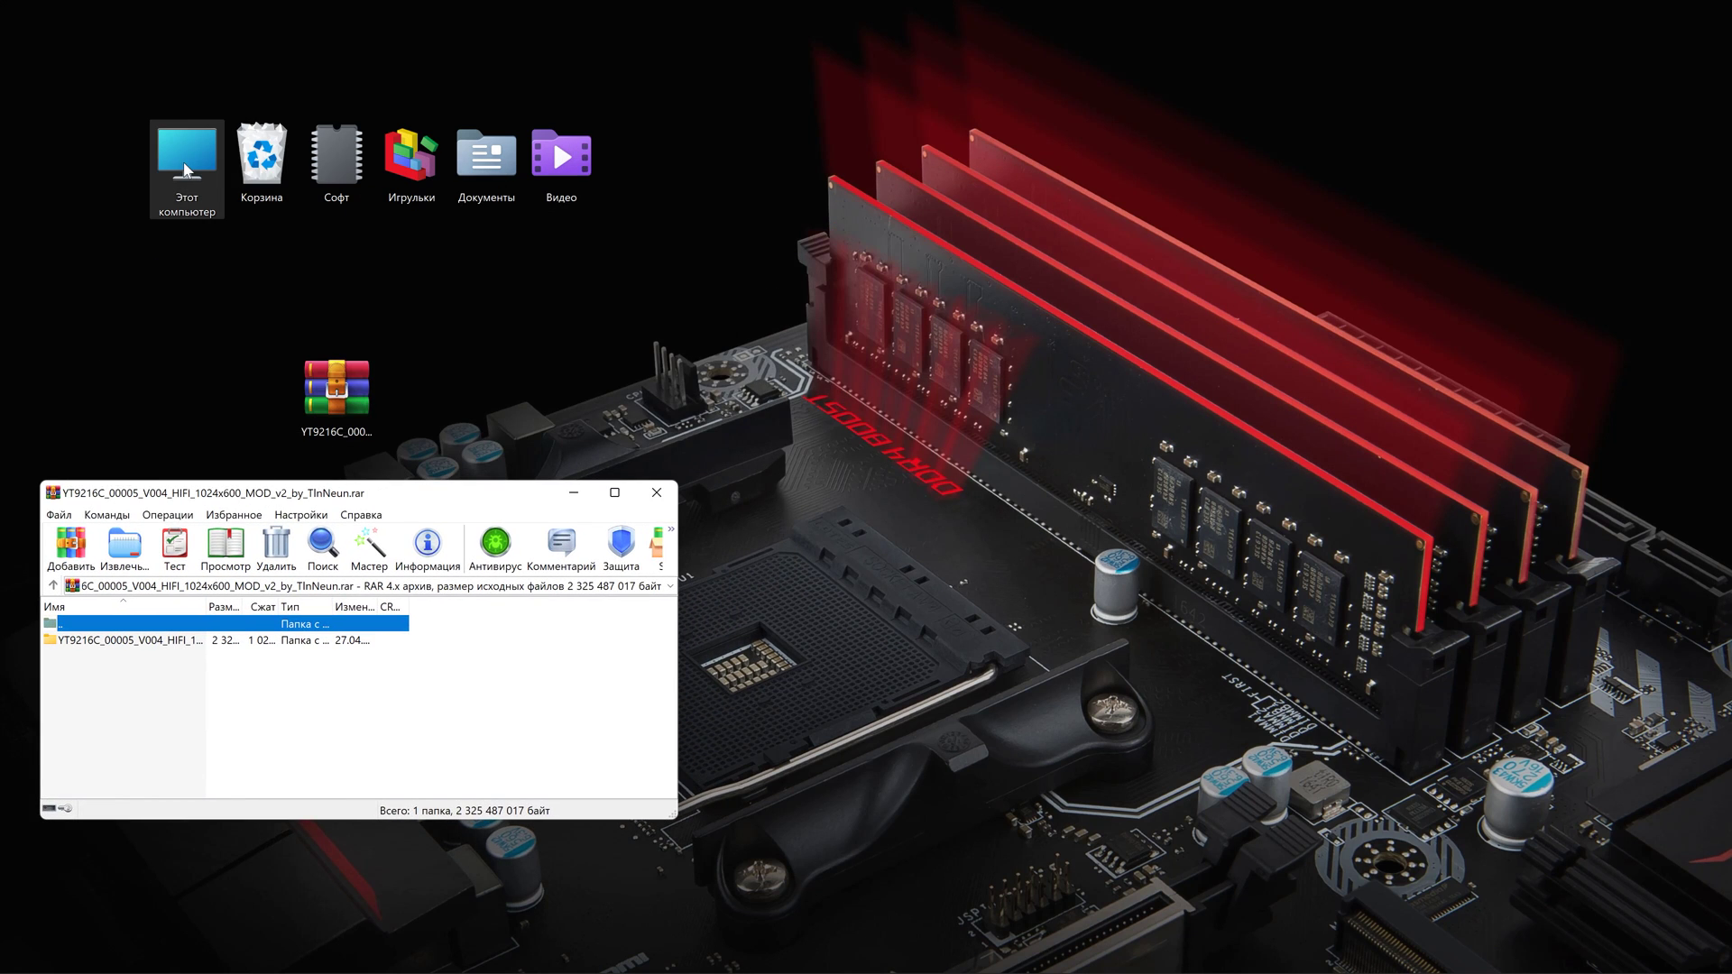
left_click(721, 349)
key("super+e")
double_click(483, 296)
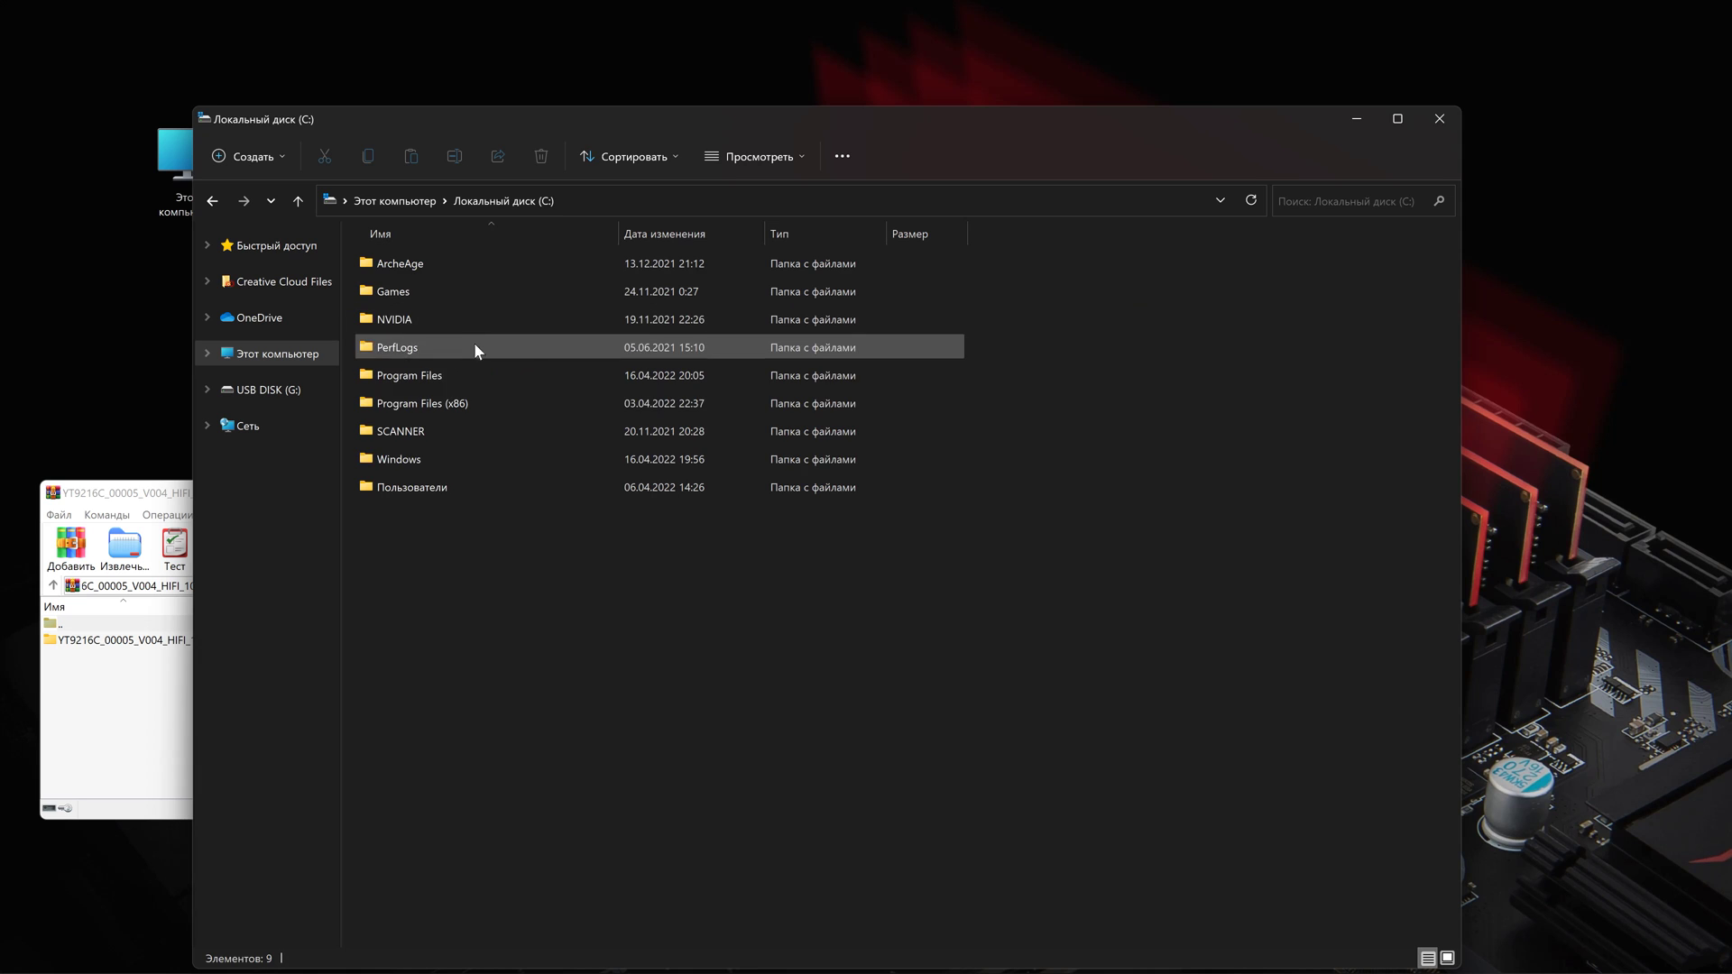
double_click(461, 403)
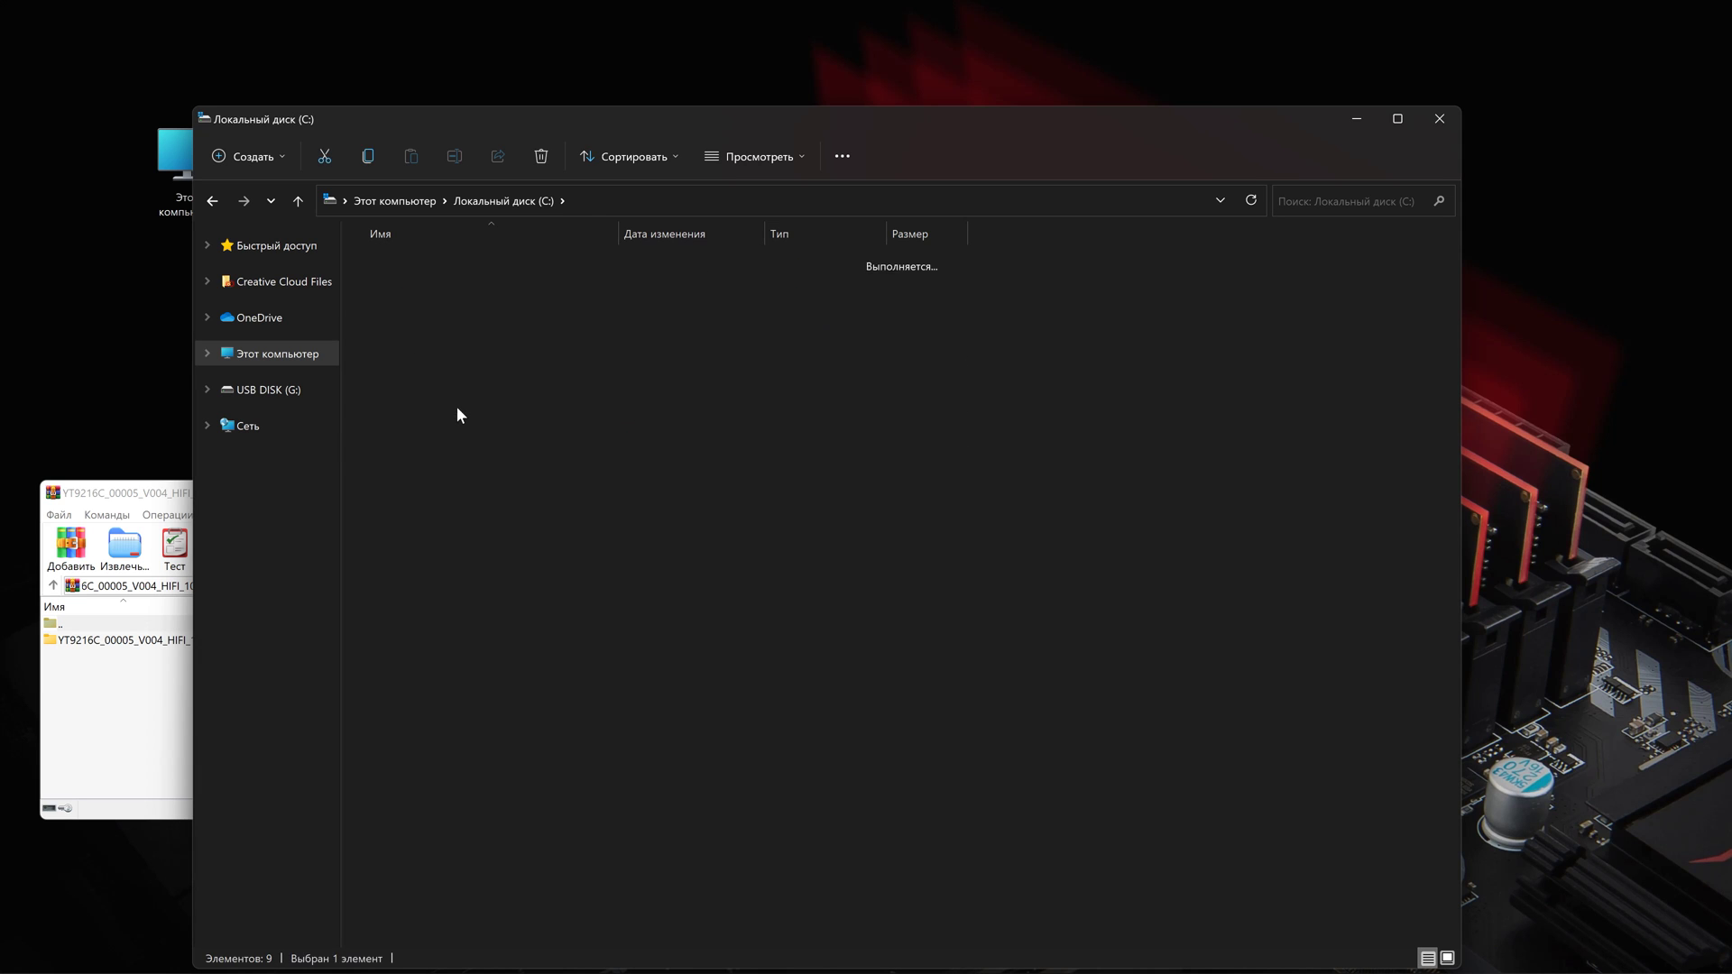
scroll(554, 496, "down", 5)
double_click(527, 596)
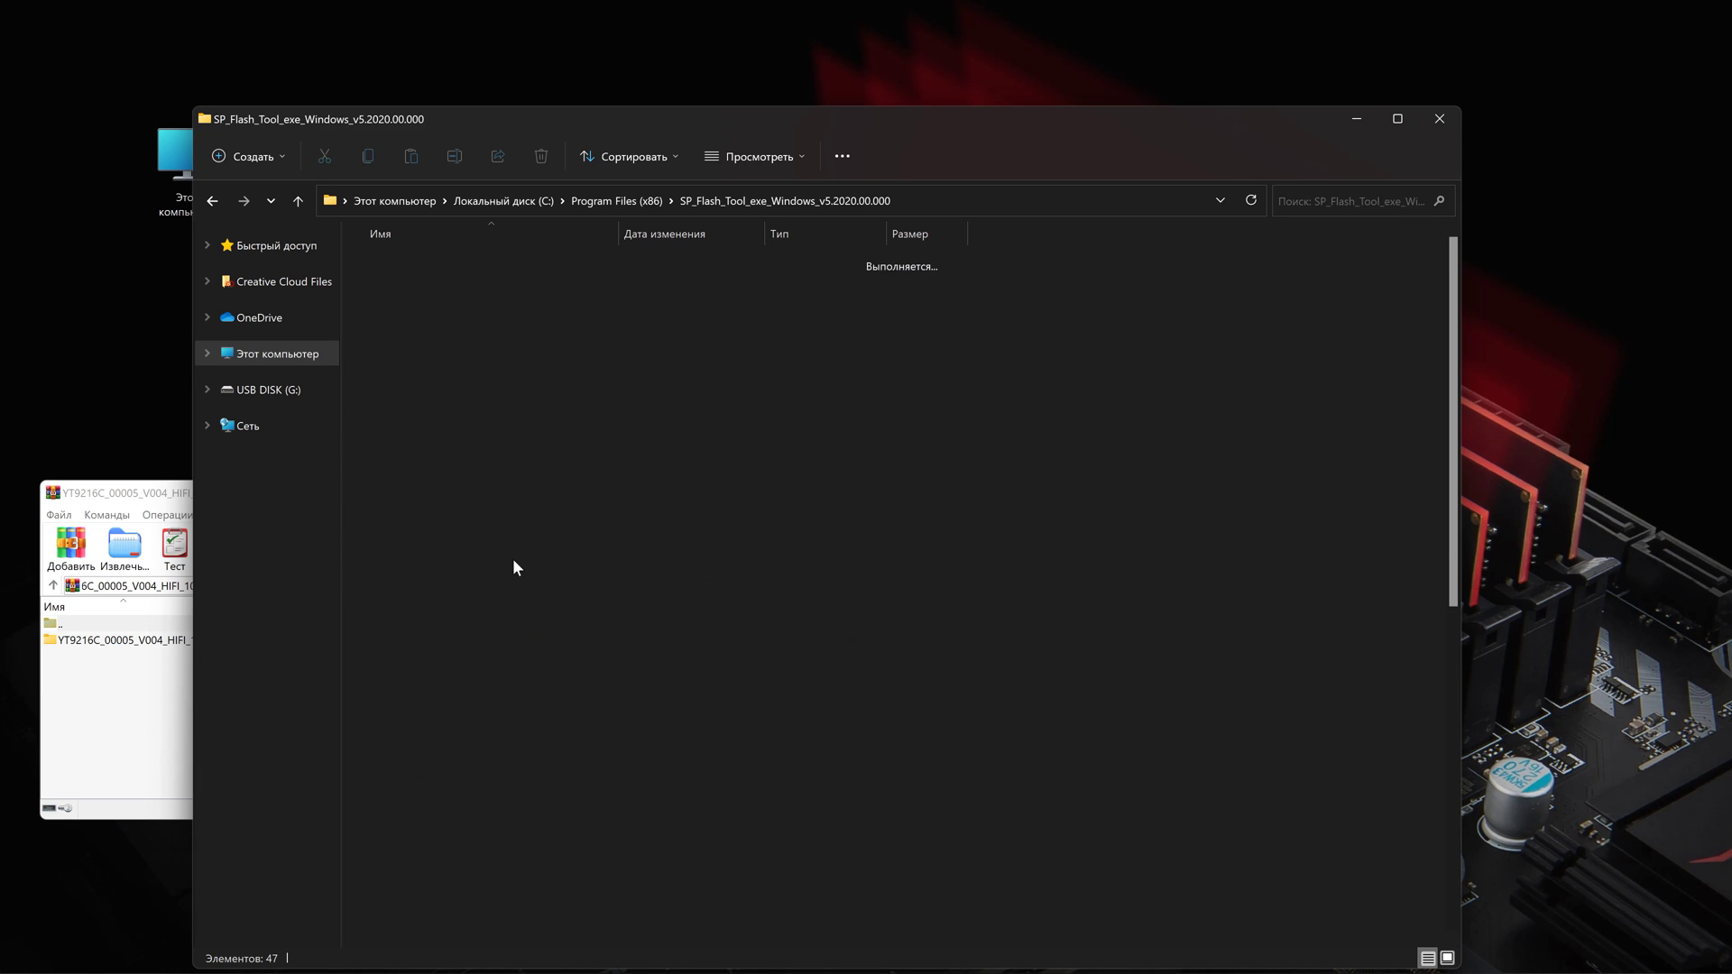
double_click(490, 376)
Extract the YT9216C firmware folder from the archive into proshivky, with both windows side by side, and open the extracted folder.
left_click_drag(776, 124, 1719, 162)
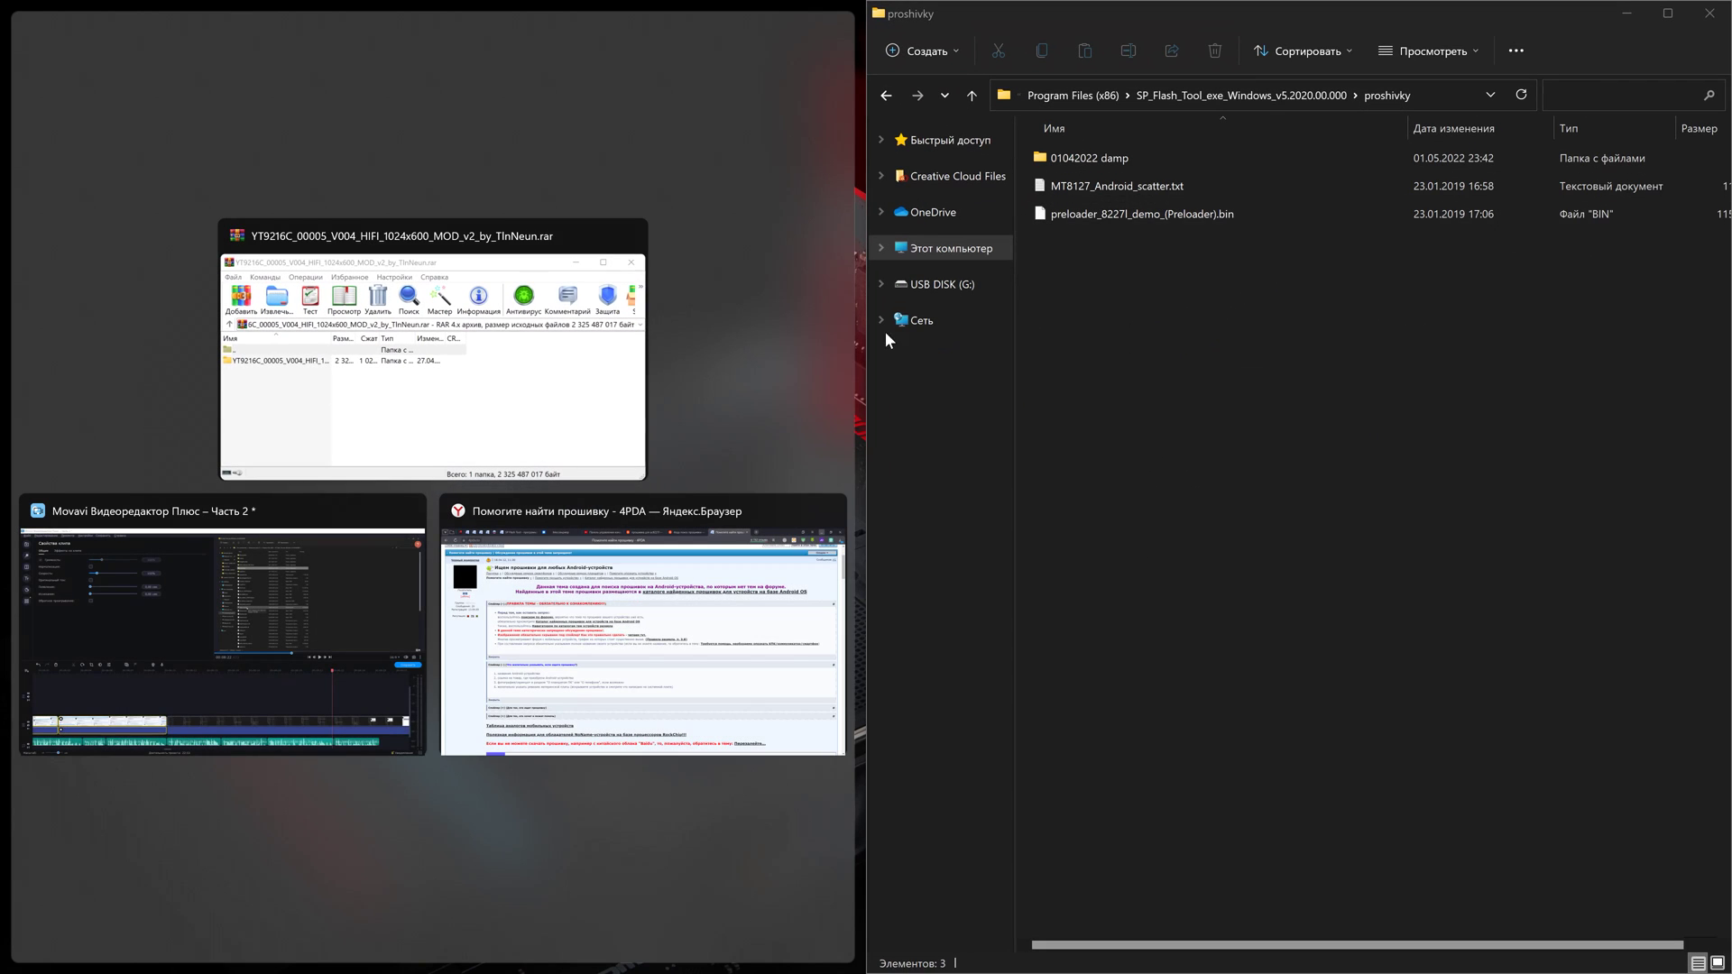
left_click(450, 359)
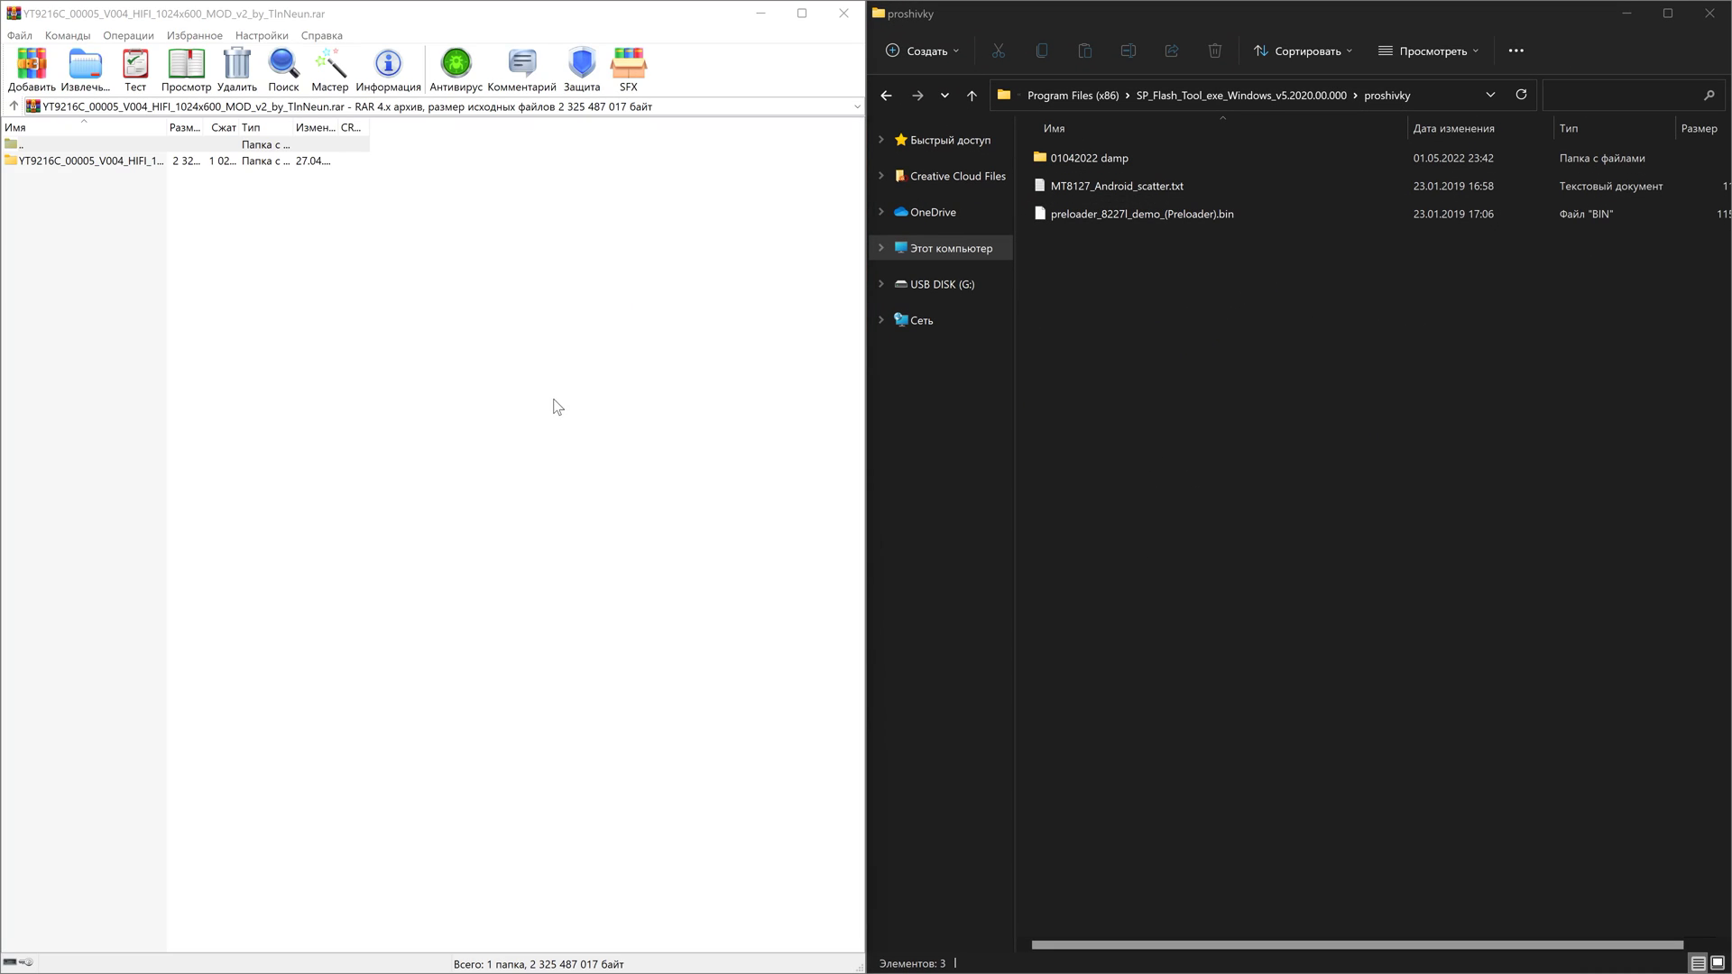
left_click_drag(59, 161, 1409, 374)
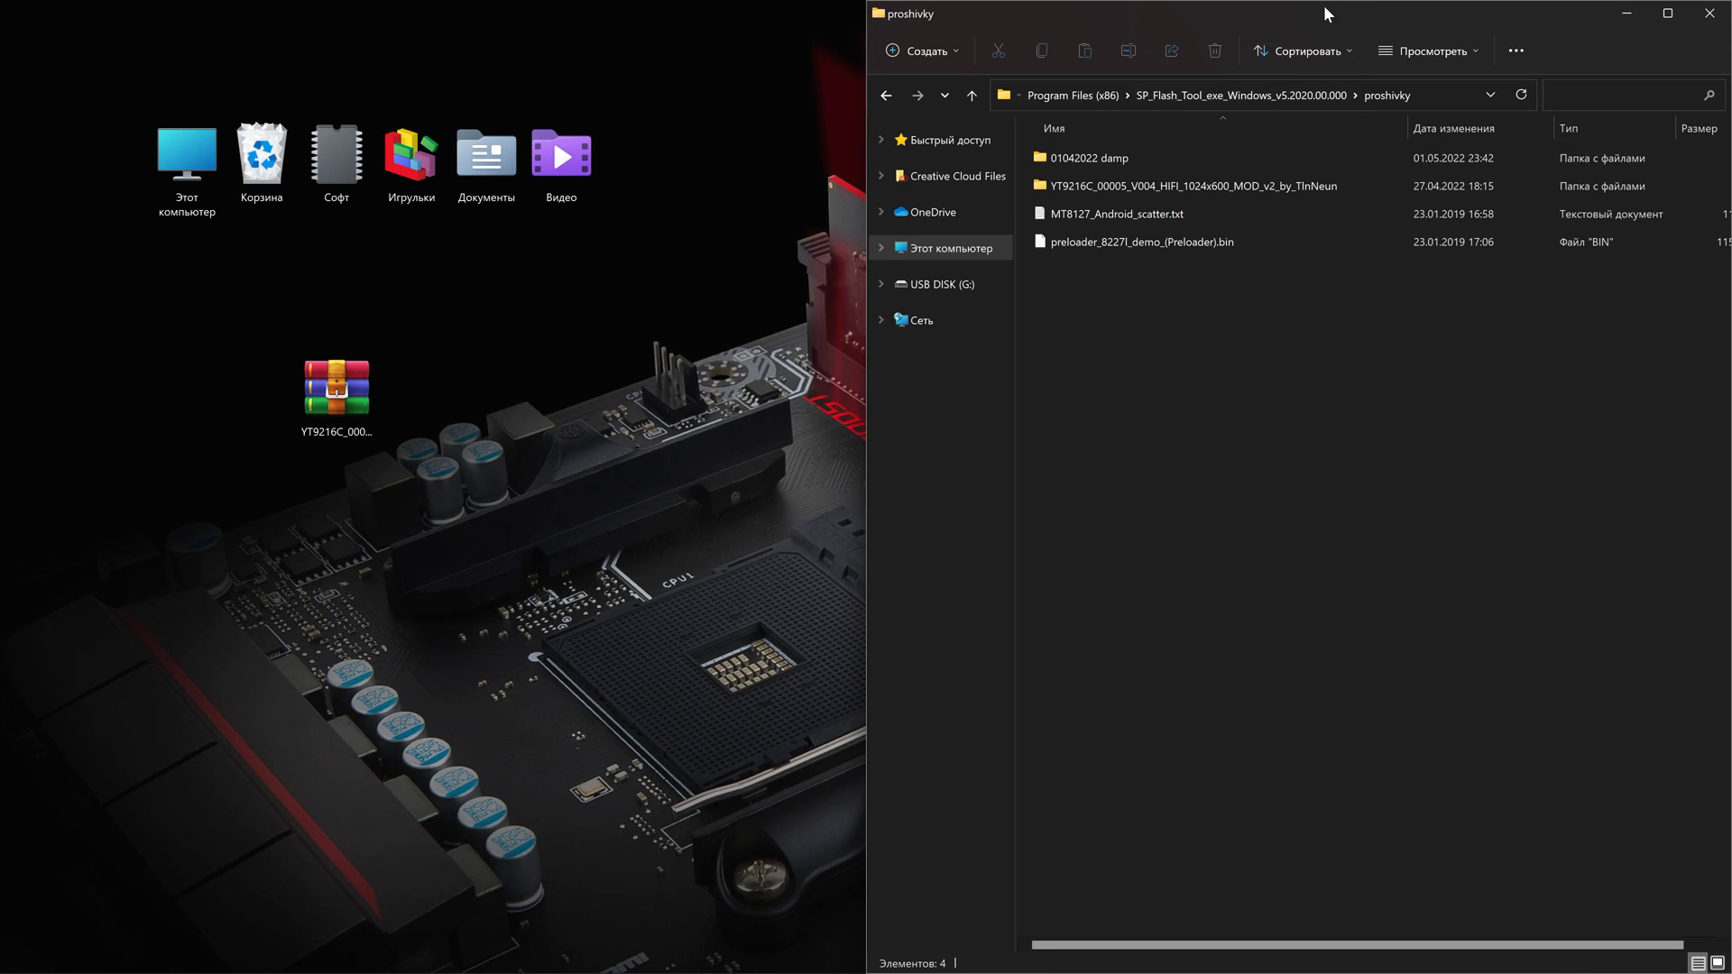
left_click_drag(1329, 13, 814, 2)
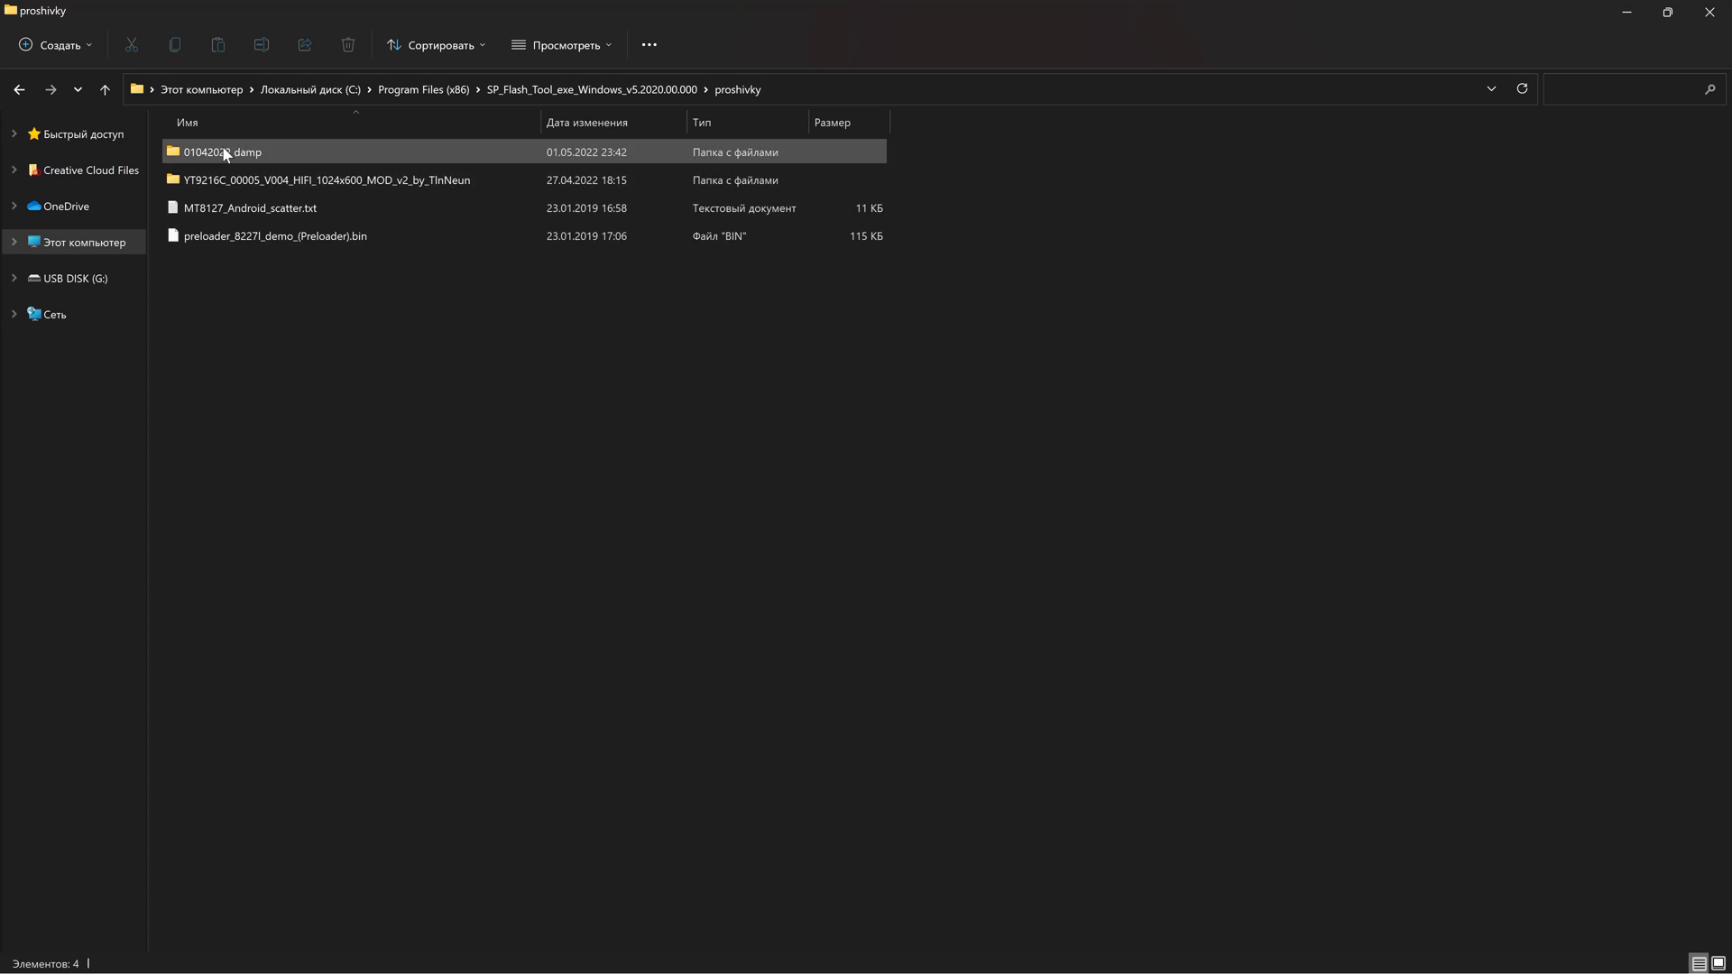
double_click(220, 180)
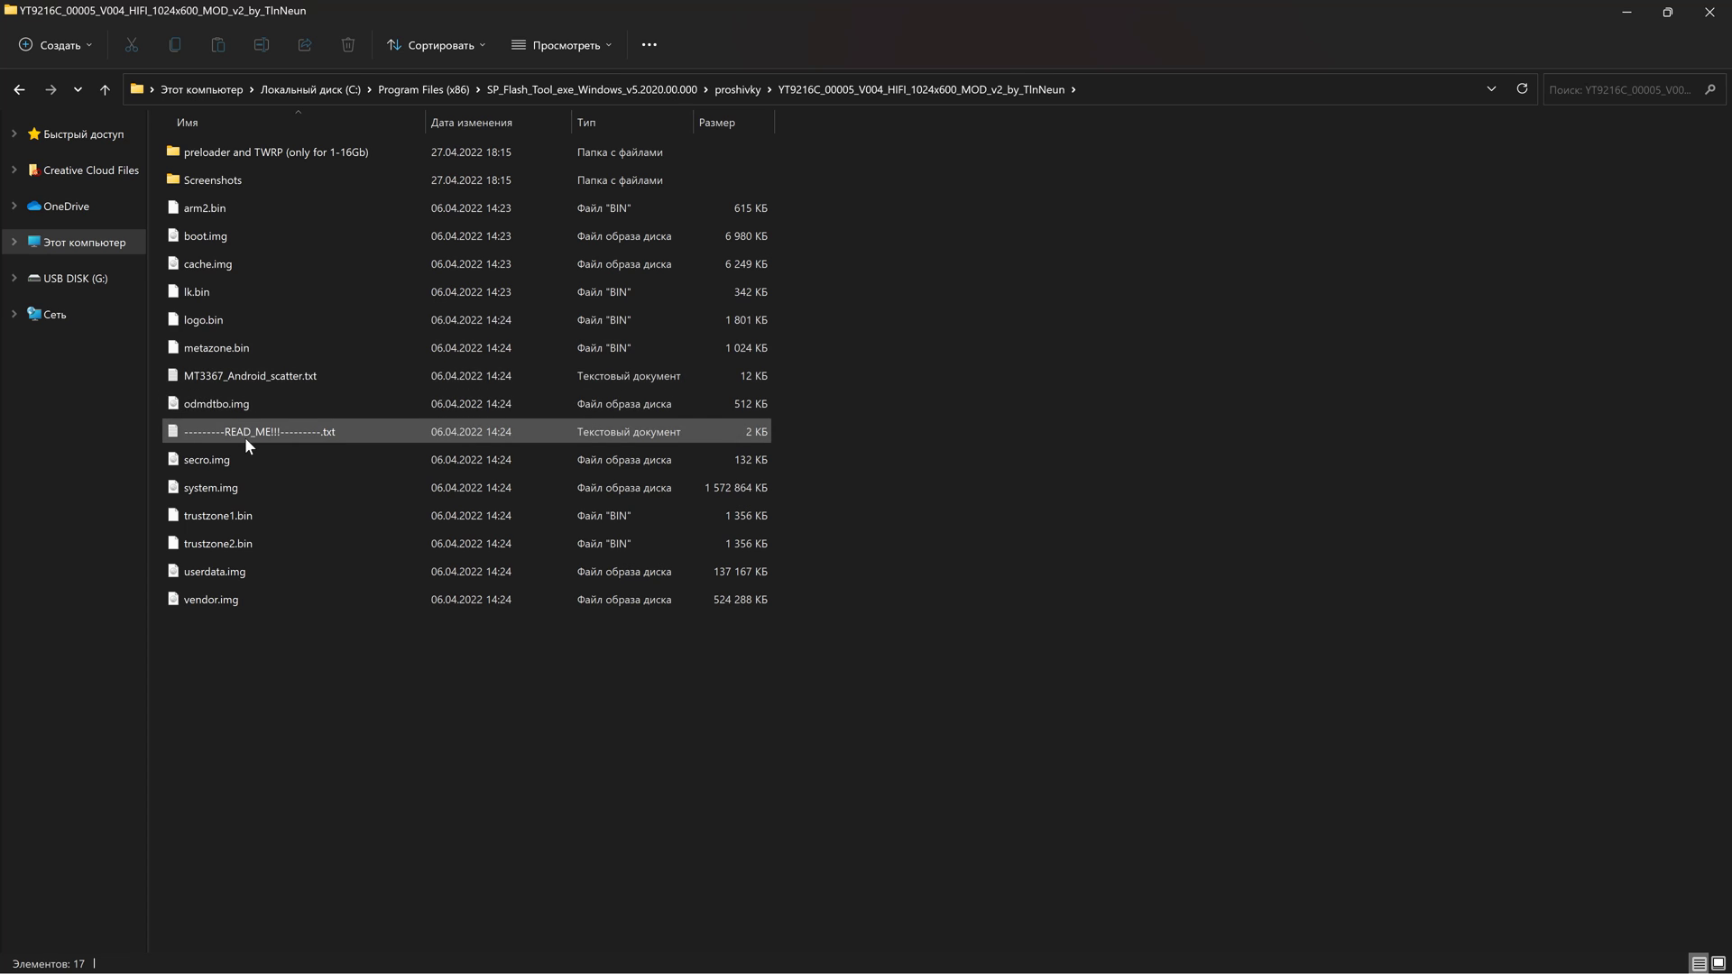
Run flash_tool.exe from the SP_Flash_Tool_exe_Windows_v5.2020.00.000 folder as administrator and maximize its window.
key("alt+Tab")
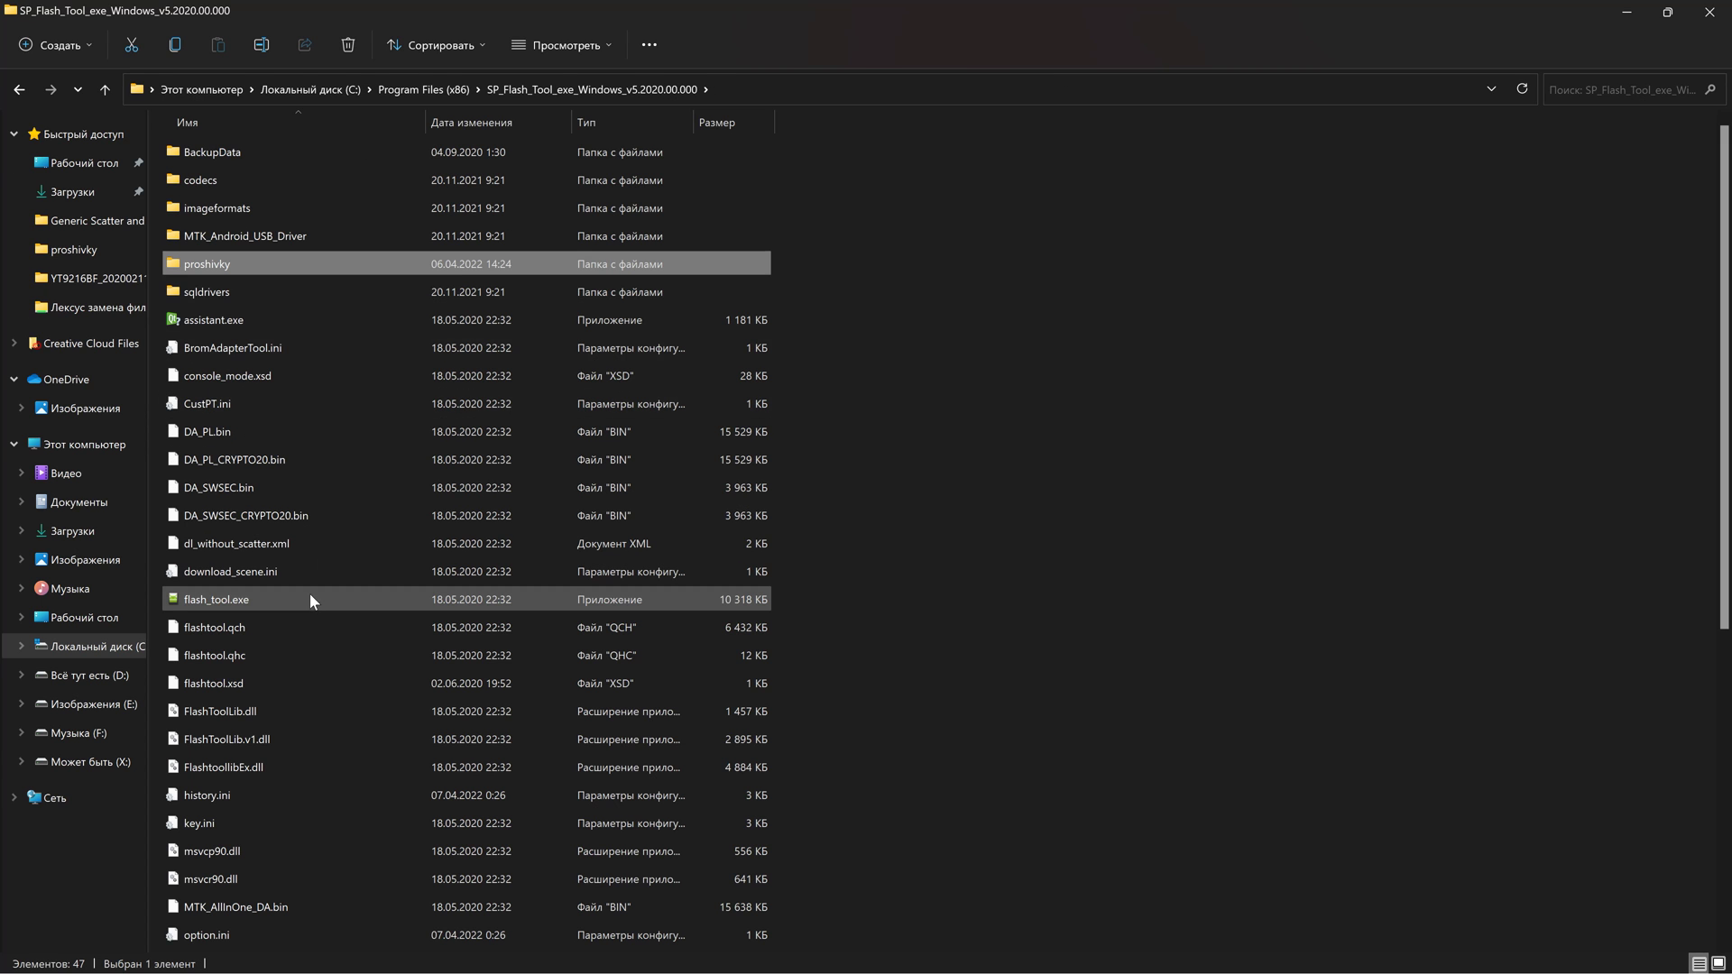
left_click(236, 600)
right_click(230, 597)
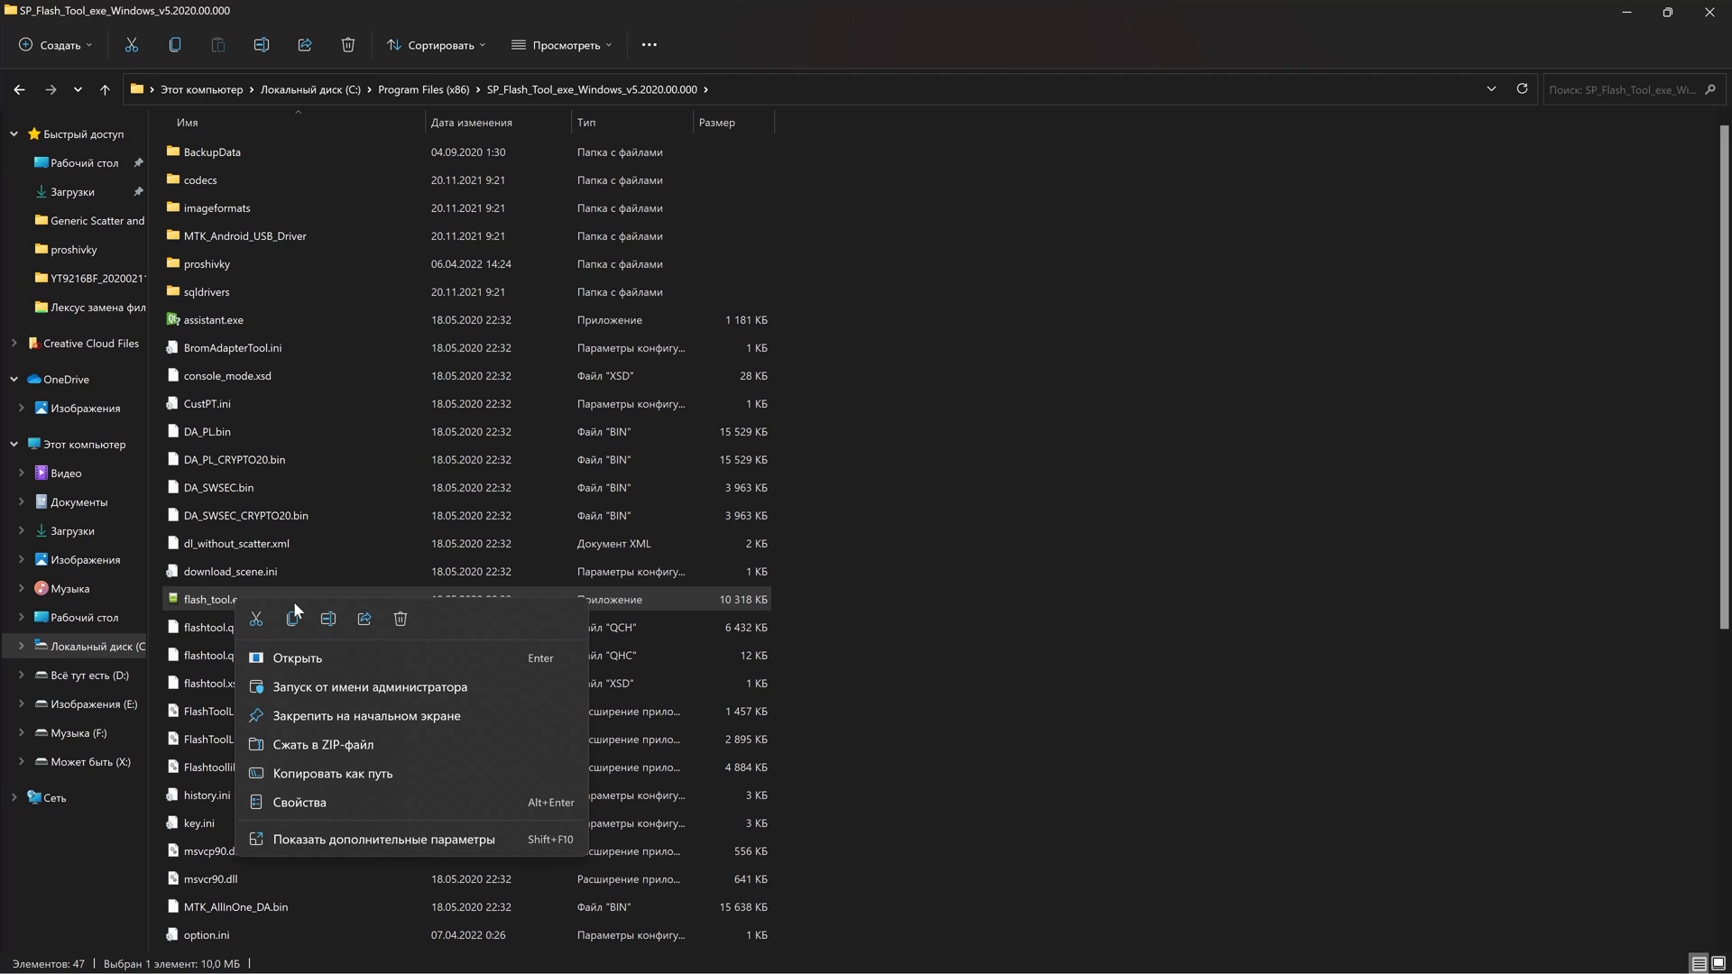
left_click(345, 689)
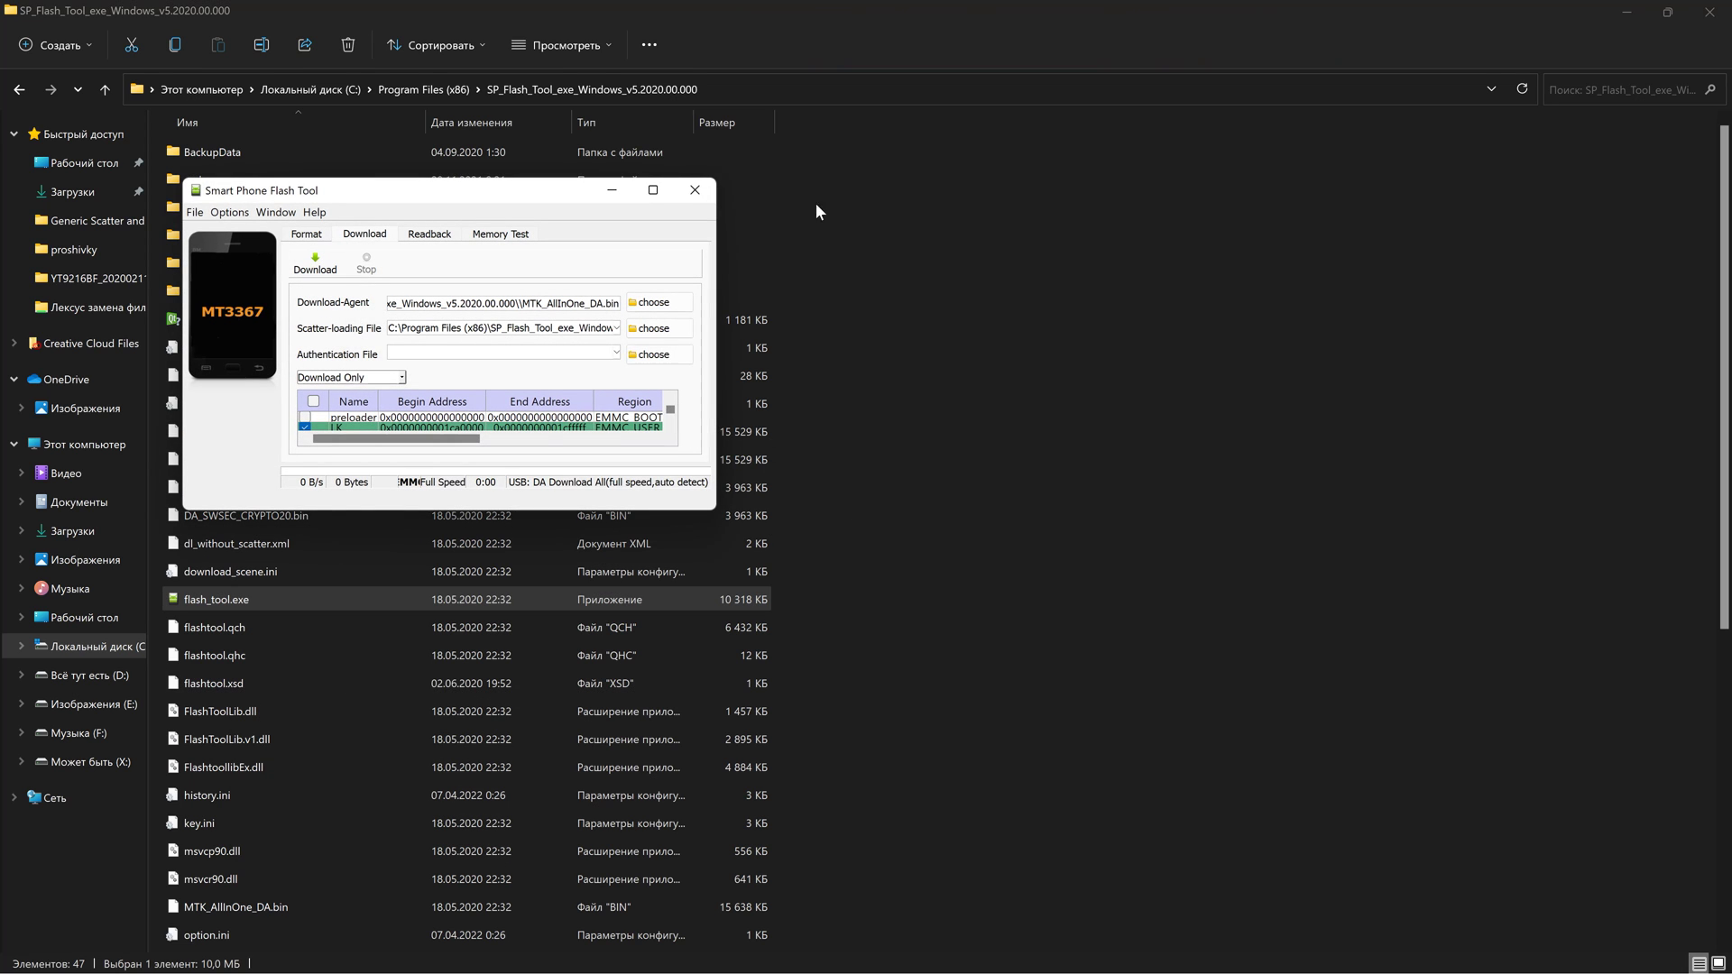
left_click(654, 191)
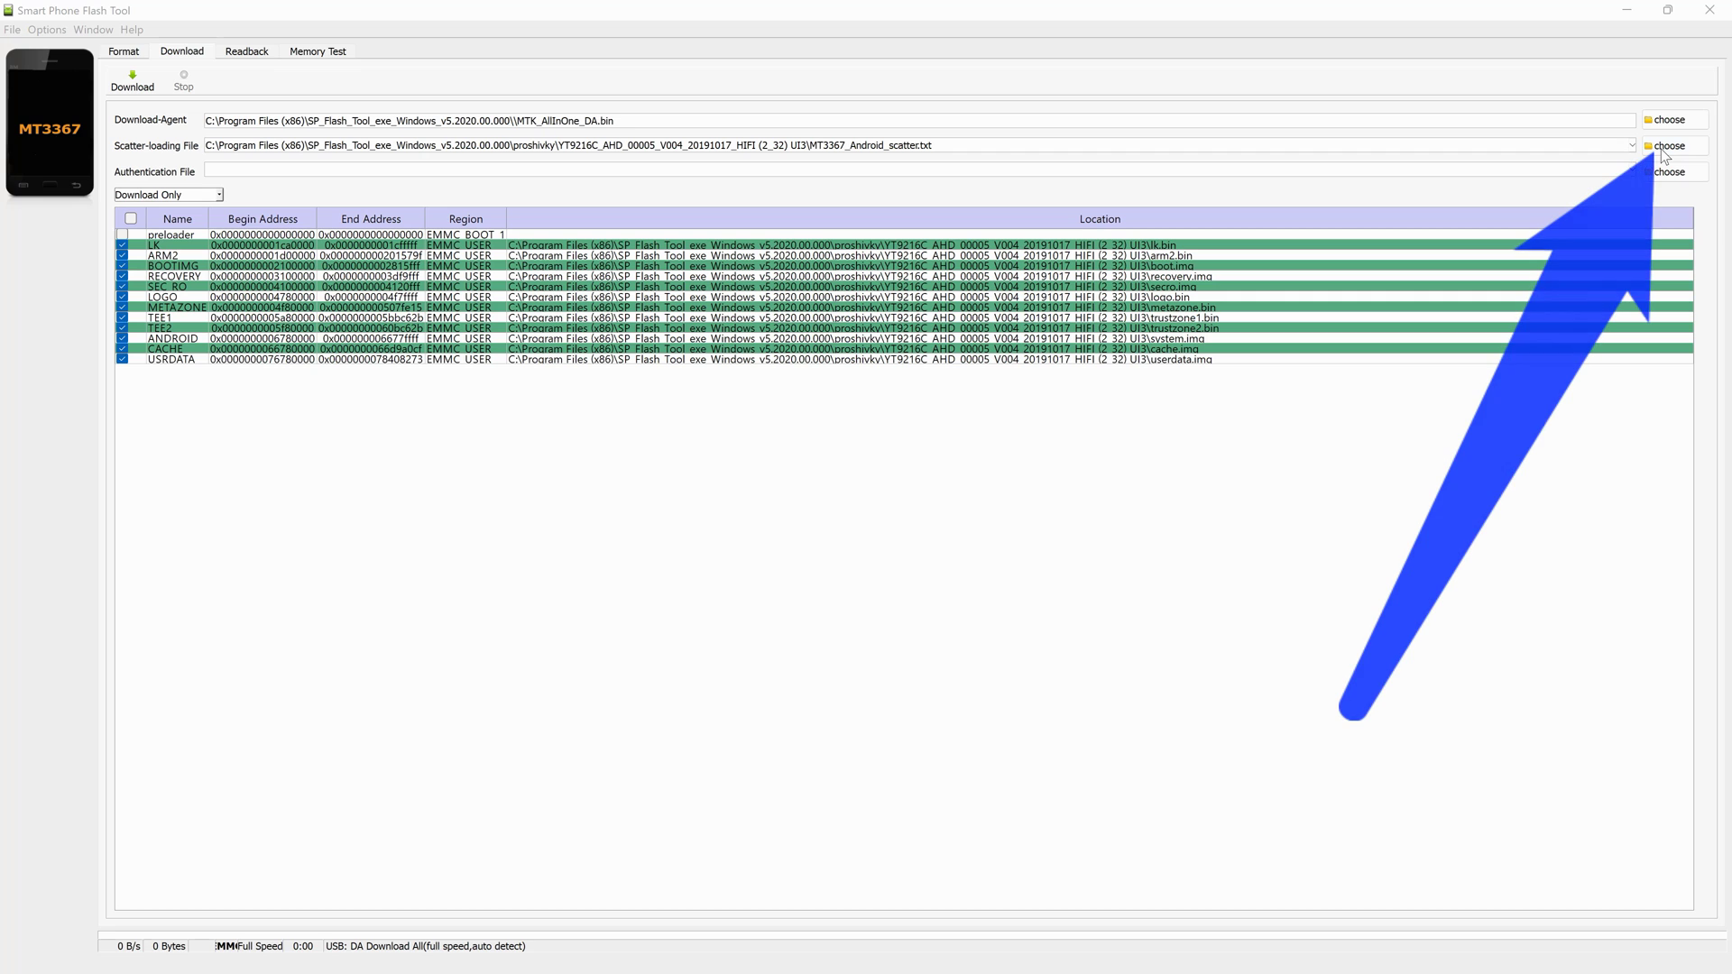
Load MT3367_Android_scatter.txt from the ПрошивкаBlu folder in proshivky as the scatter-loading file.
left_click(1664, 149)
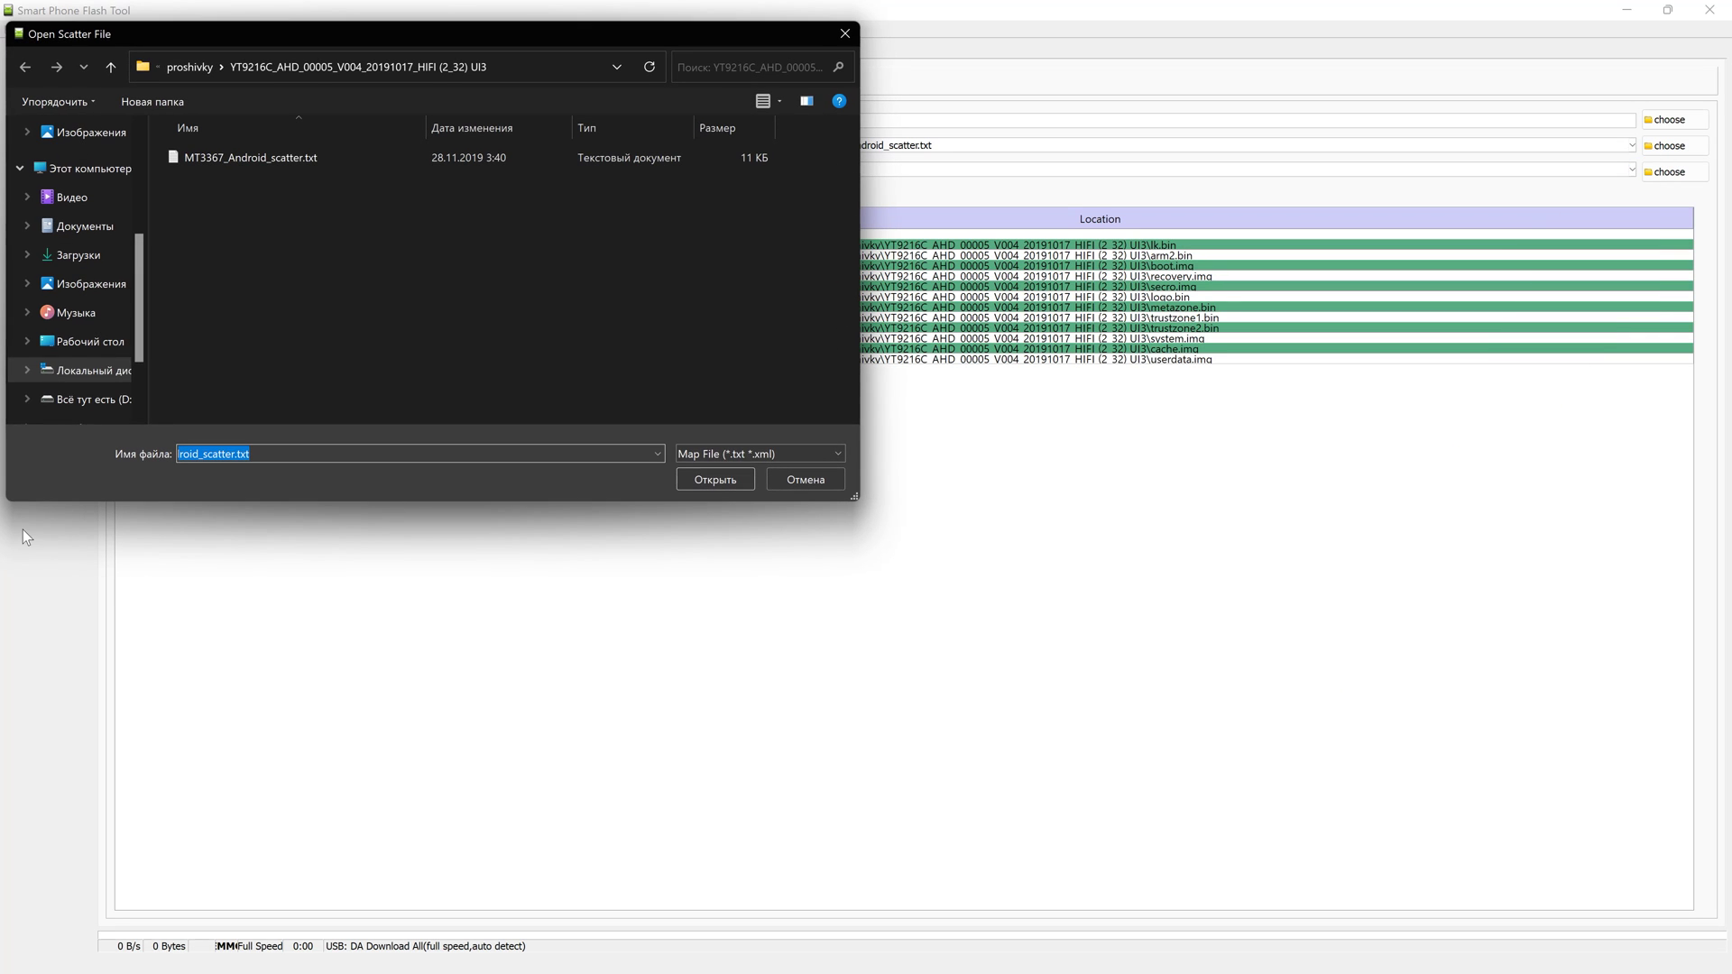
left_click(181, 68)
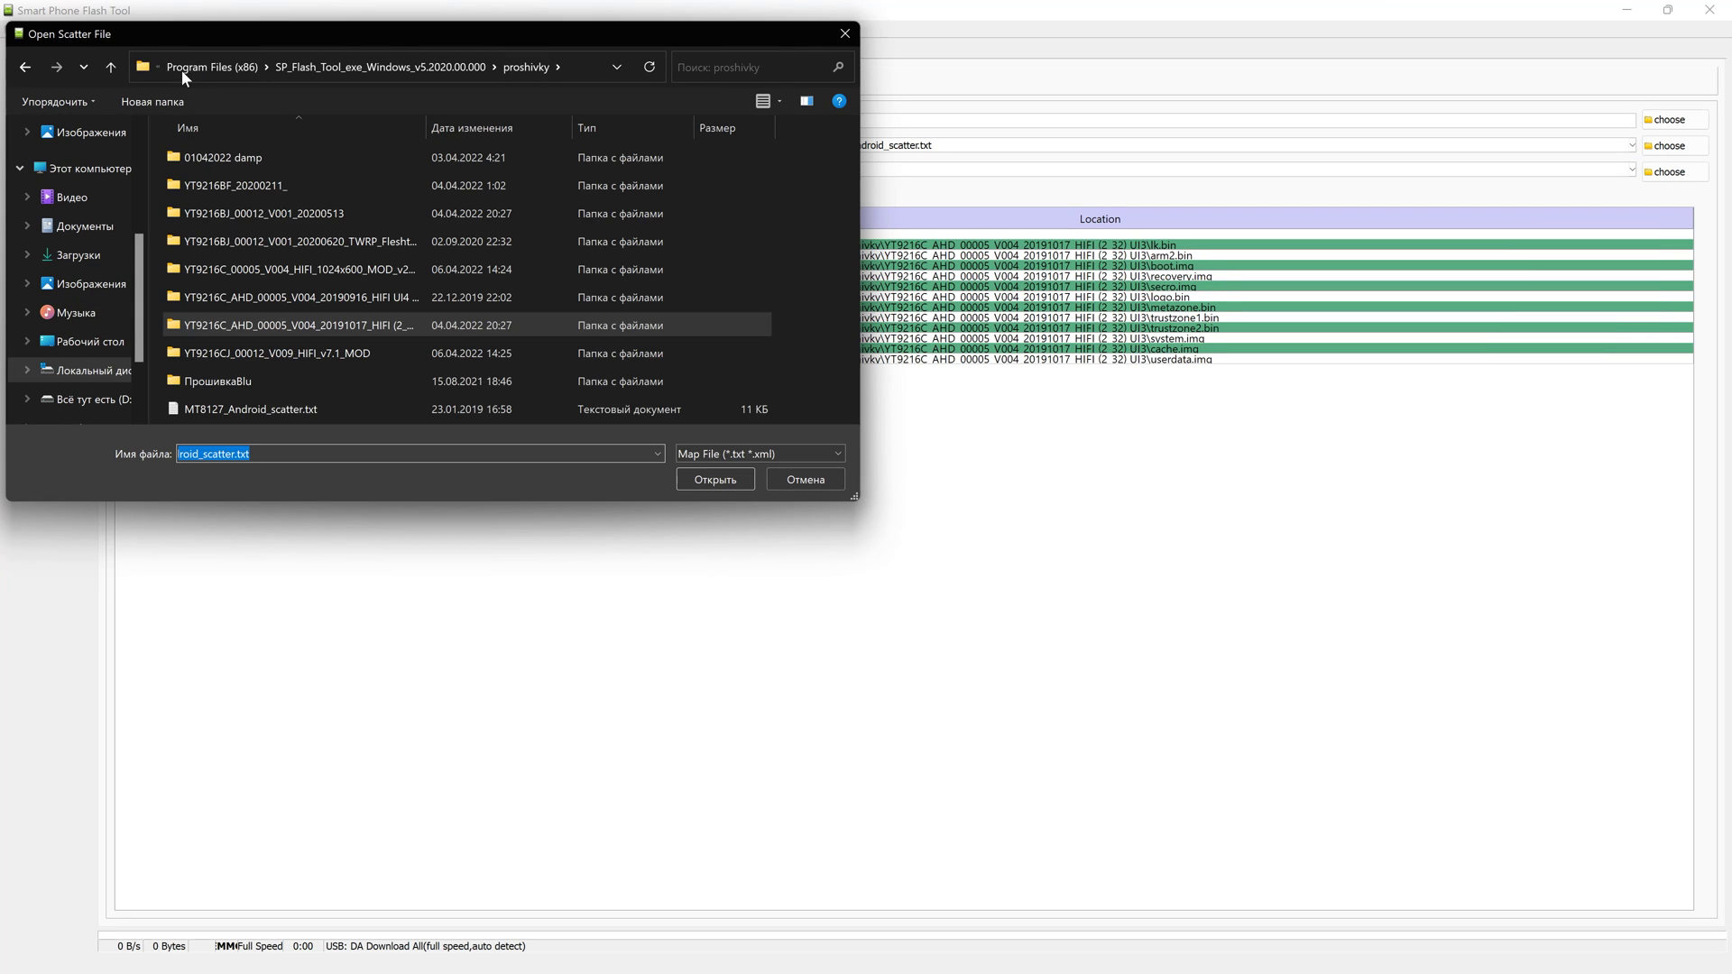
double_click(286, 388)
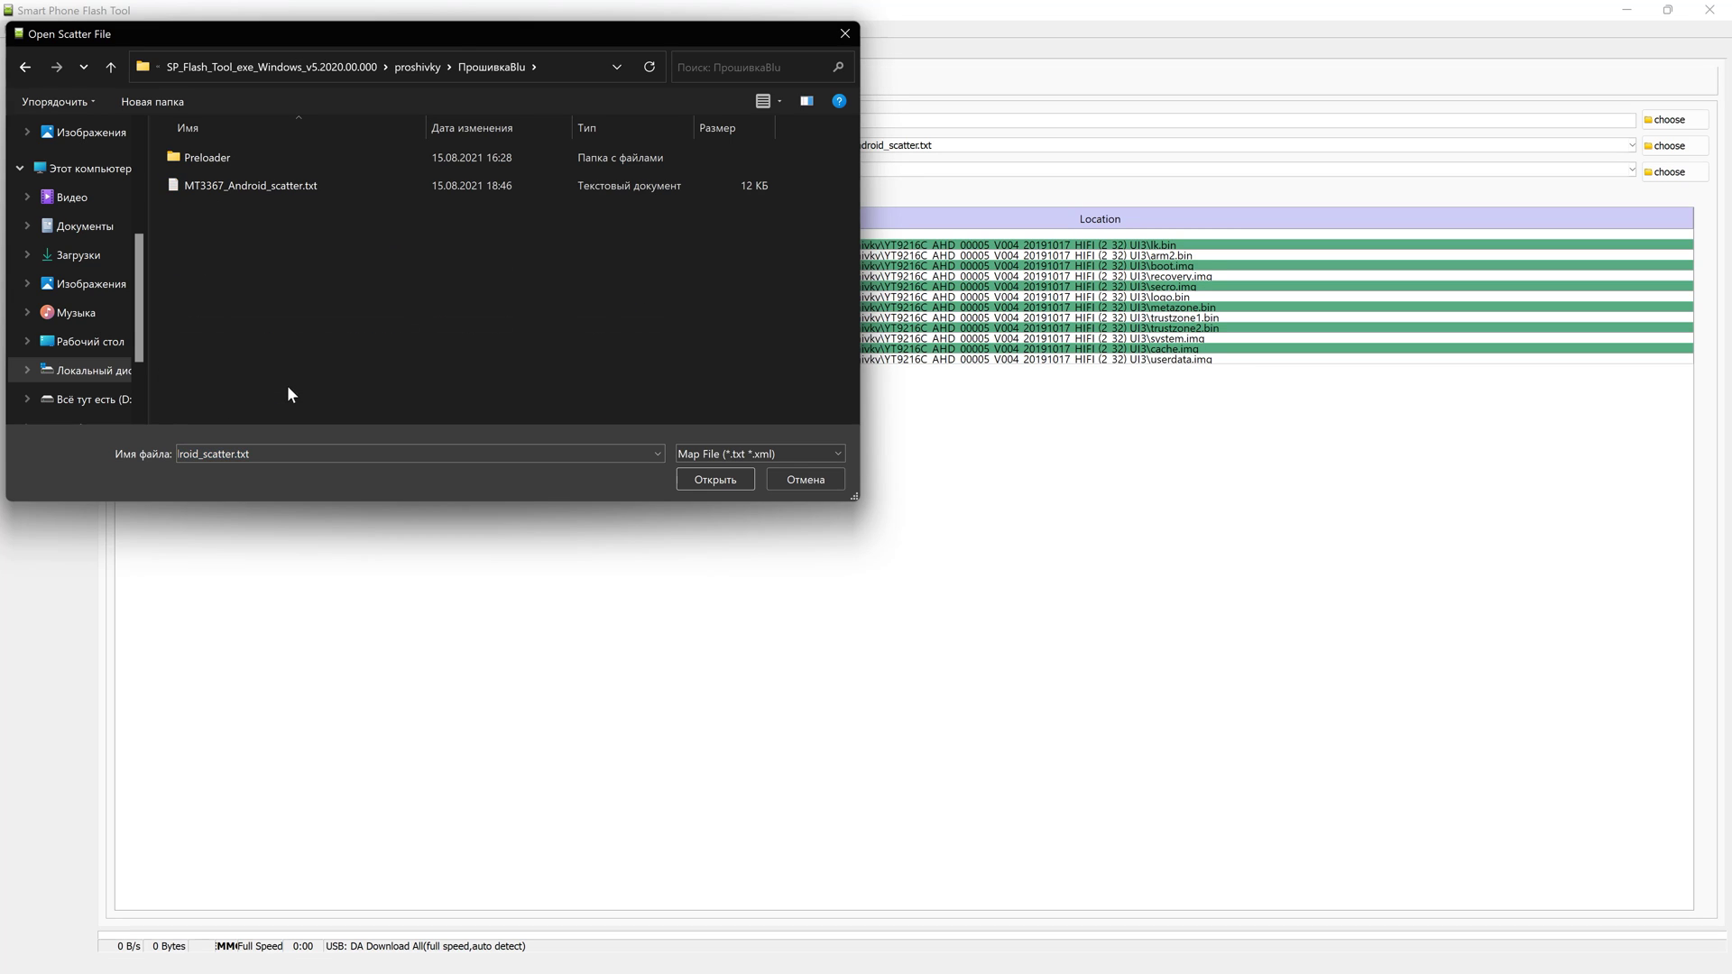
left_click(261, 185)
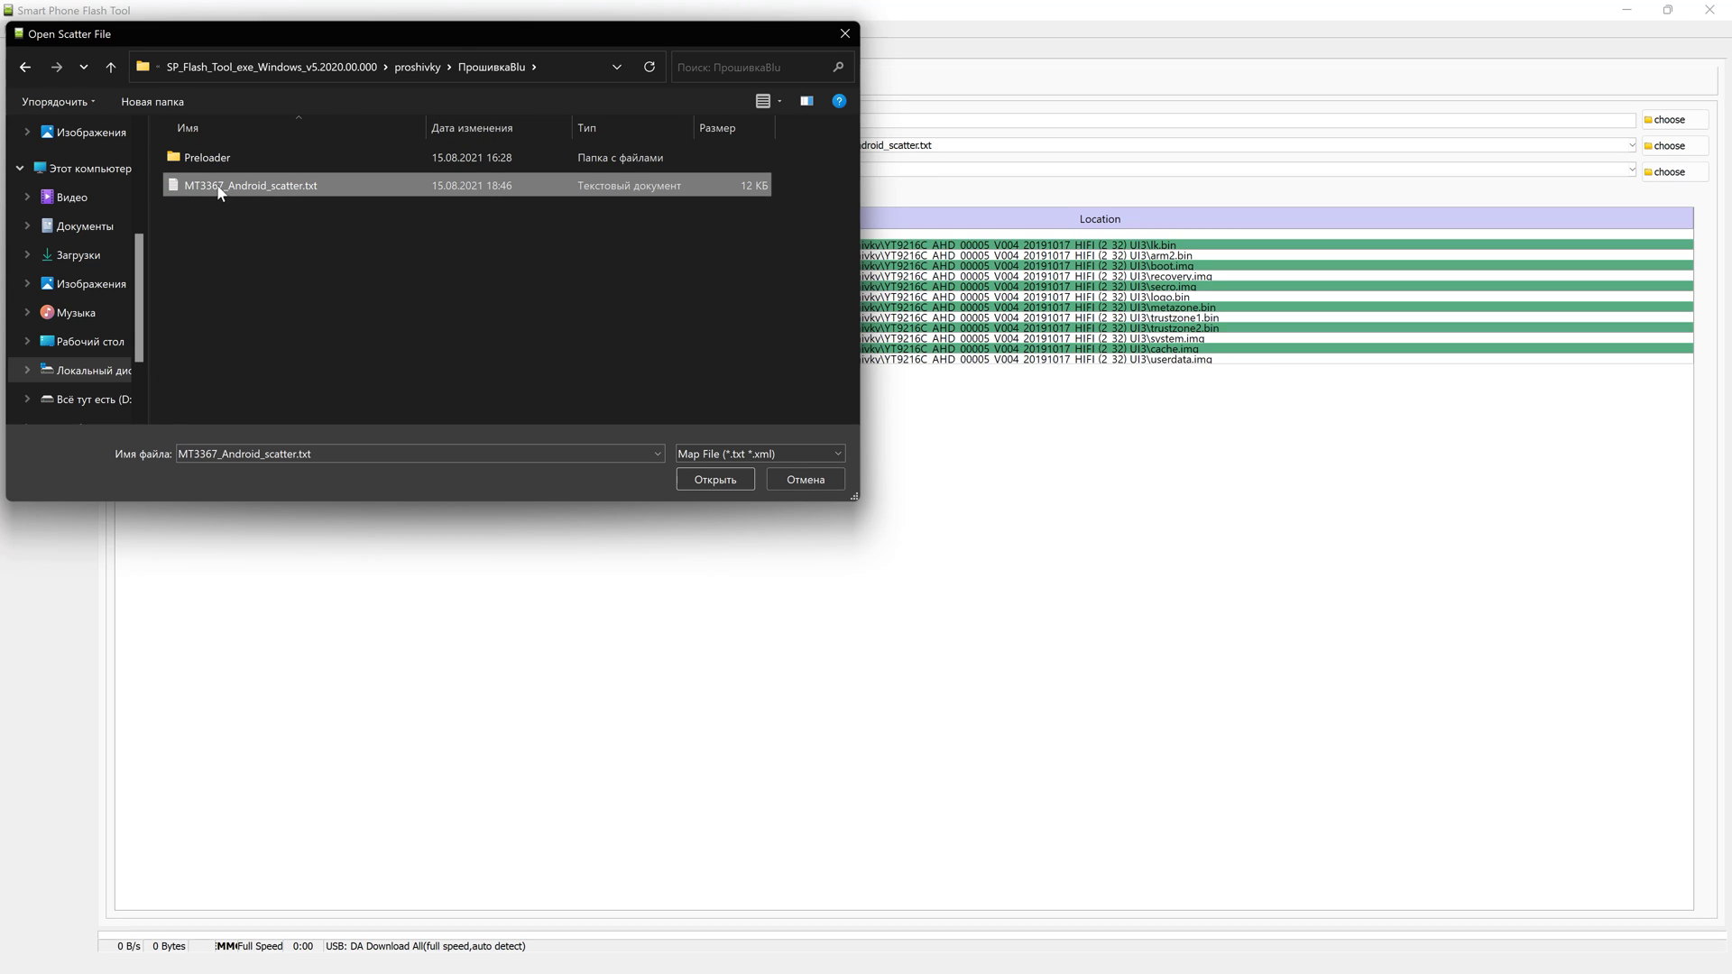
left_click(694, 484)
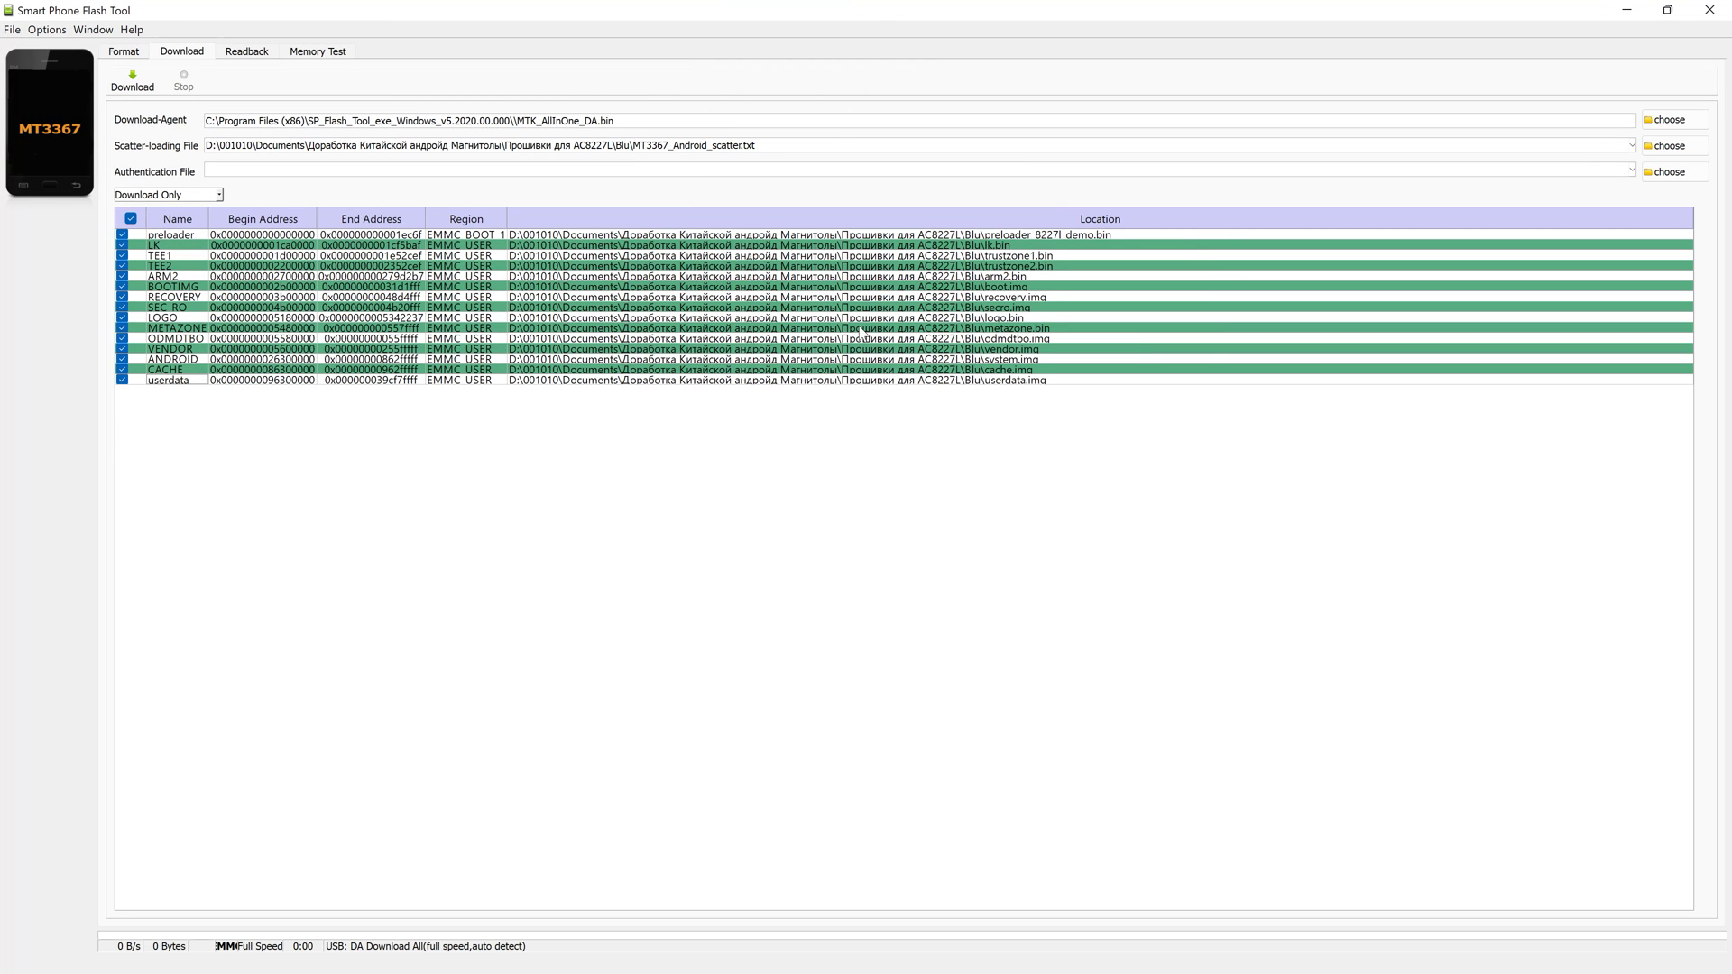
left_click(123, 266)
left_click(122, 297)
left_click(122, 307)
left_click(122, 339)
left_click(122, 370)
left_click(122, 370)
left_click(122, 350)
left_click(123, 349)
left_click(123, 338)
left_click(123, 307)
left_click(123, 287)
left_click(123, 297)
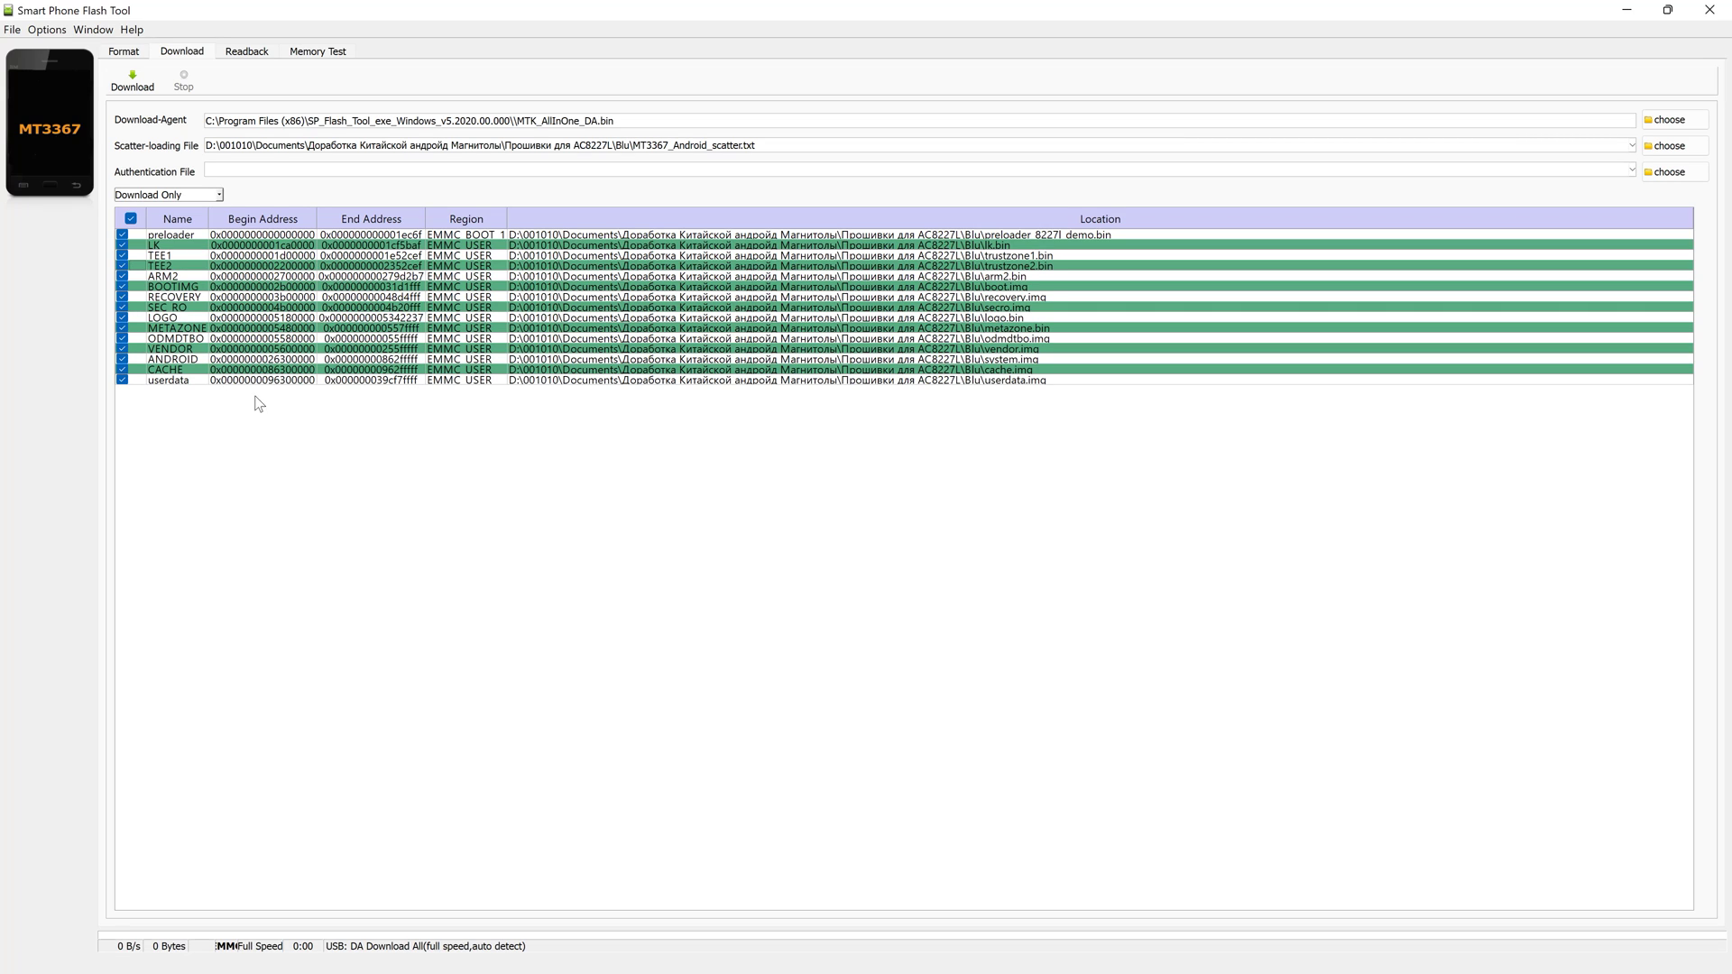
Exclude the preloader partition, flash the remaining partitions in Download Only mode, and dismiss the completion message.
left_click(123, 236)
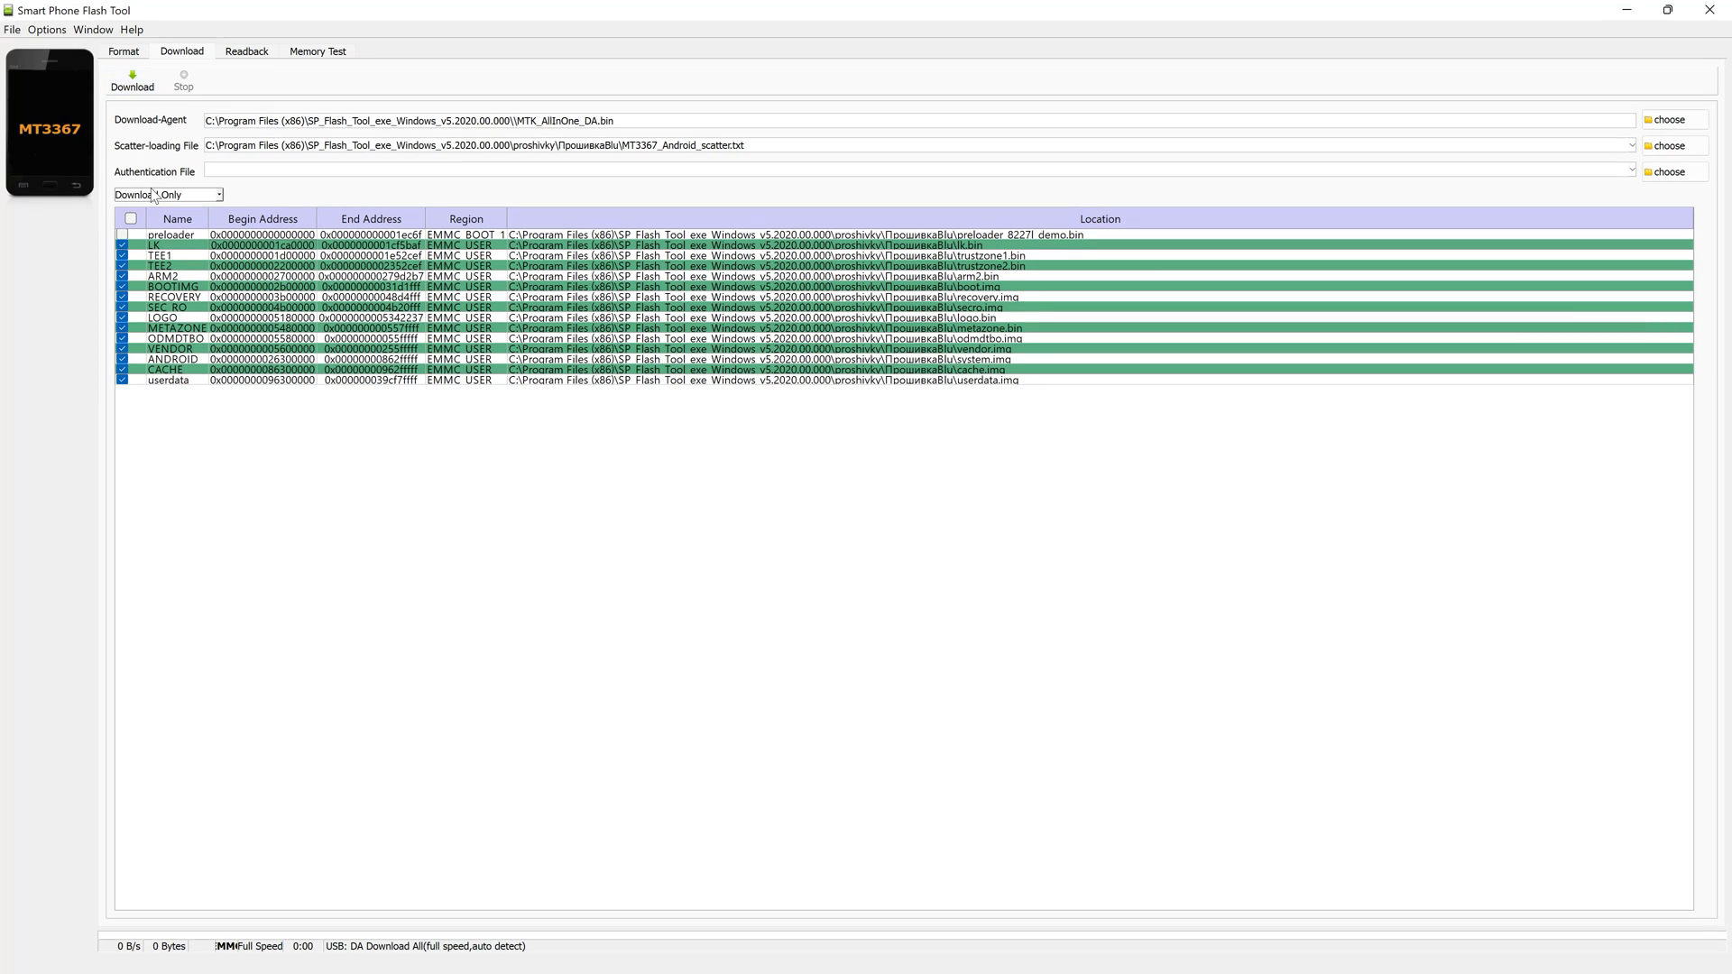
left_click(132, 83)
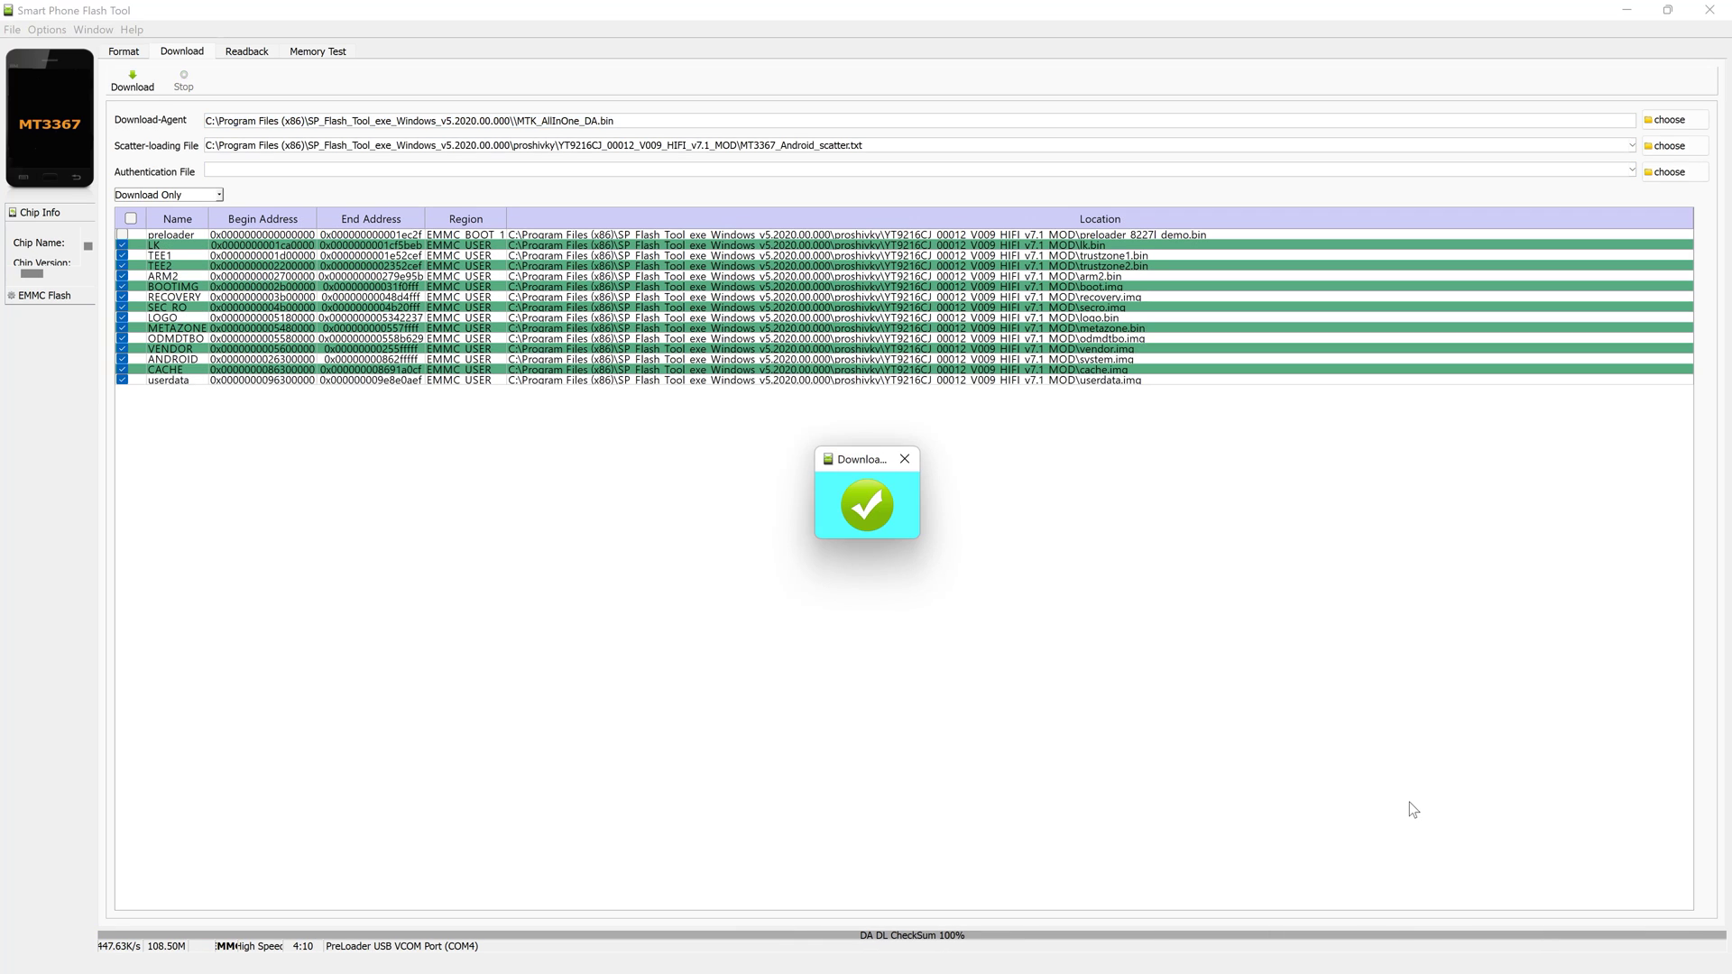
left_click(905, 459)
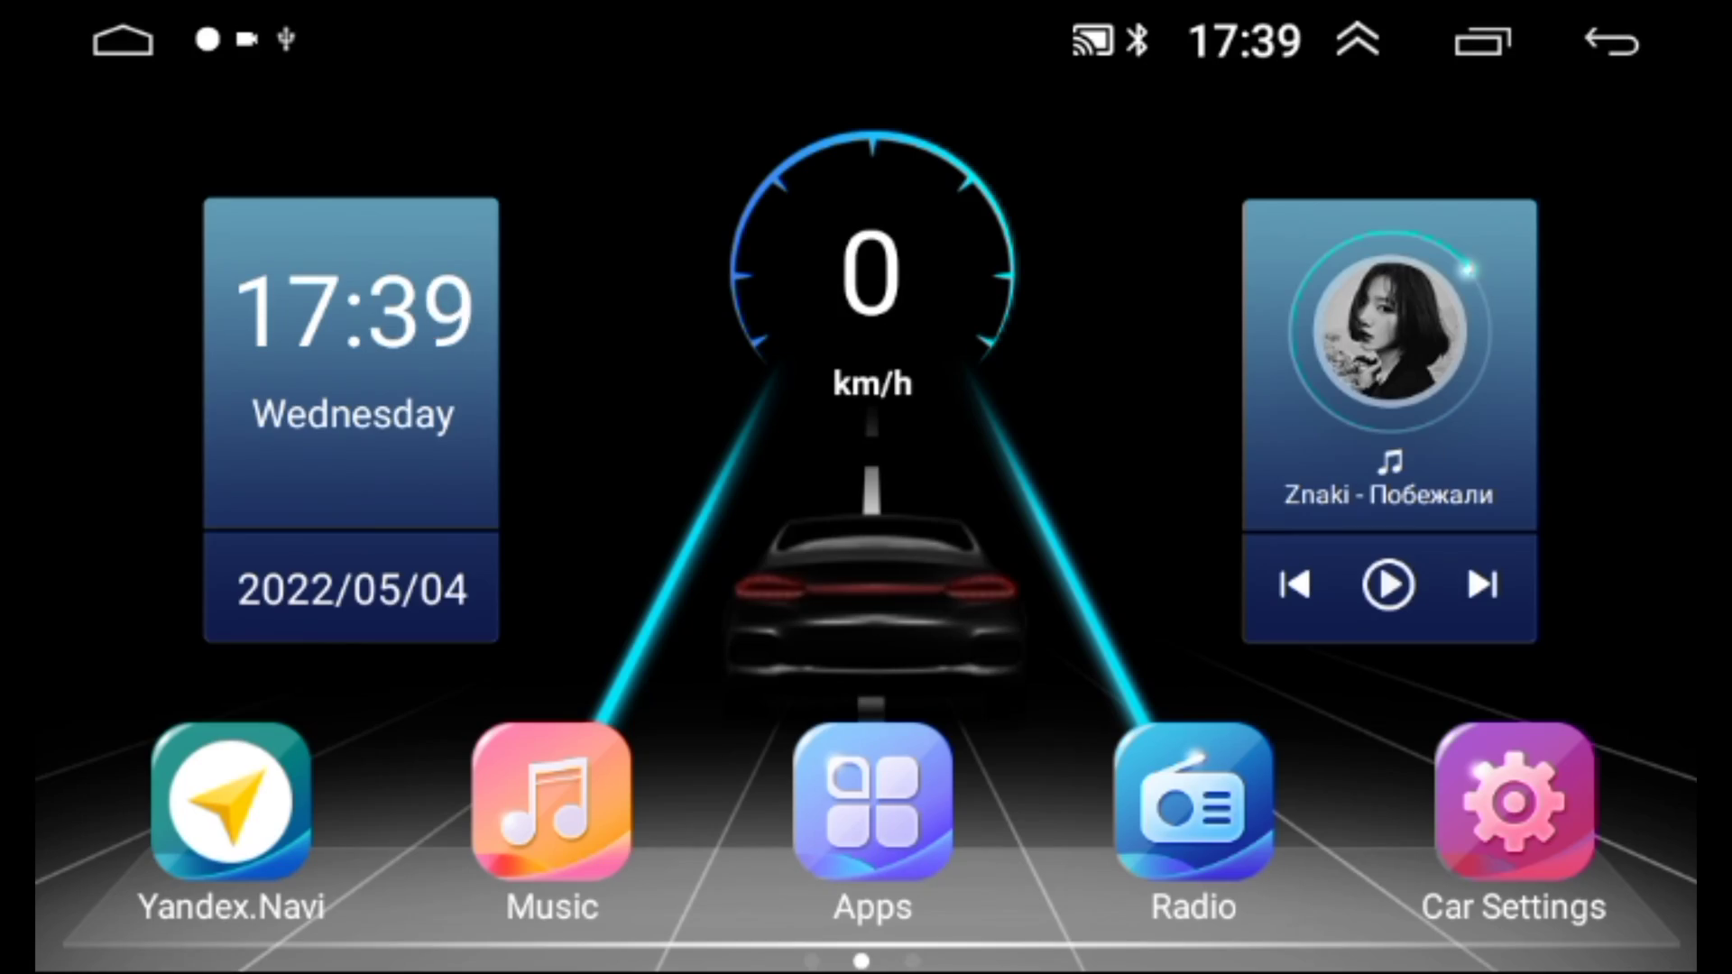
Look through the head unit's home screen pages.
left_click_drag(1173, 626, 181, 626)
left_click_drag(765, 550, 1222, 544)
left_click_drag(661, 578, 922, 589)
left_click_drag(982, 540, 1263, 582)
left_click_drag(1193, 803, 1245, 803)
Open the native Android settings from the head unit's Car Settings.
left_click(1514, 803)
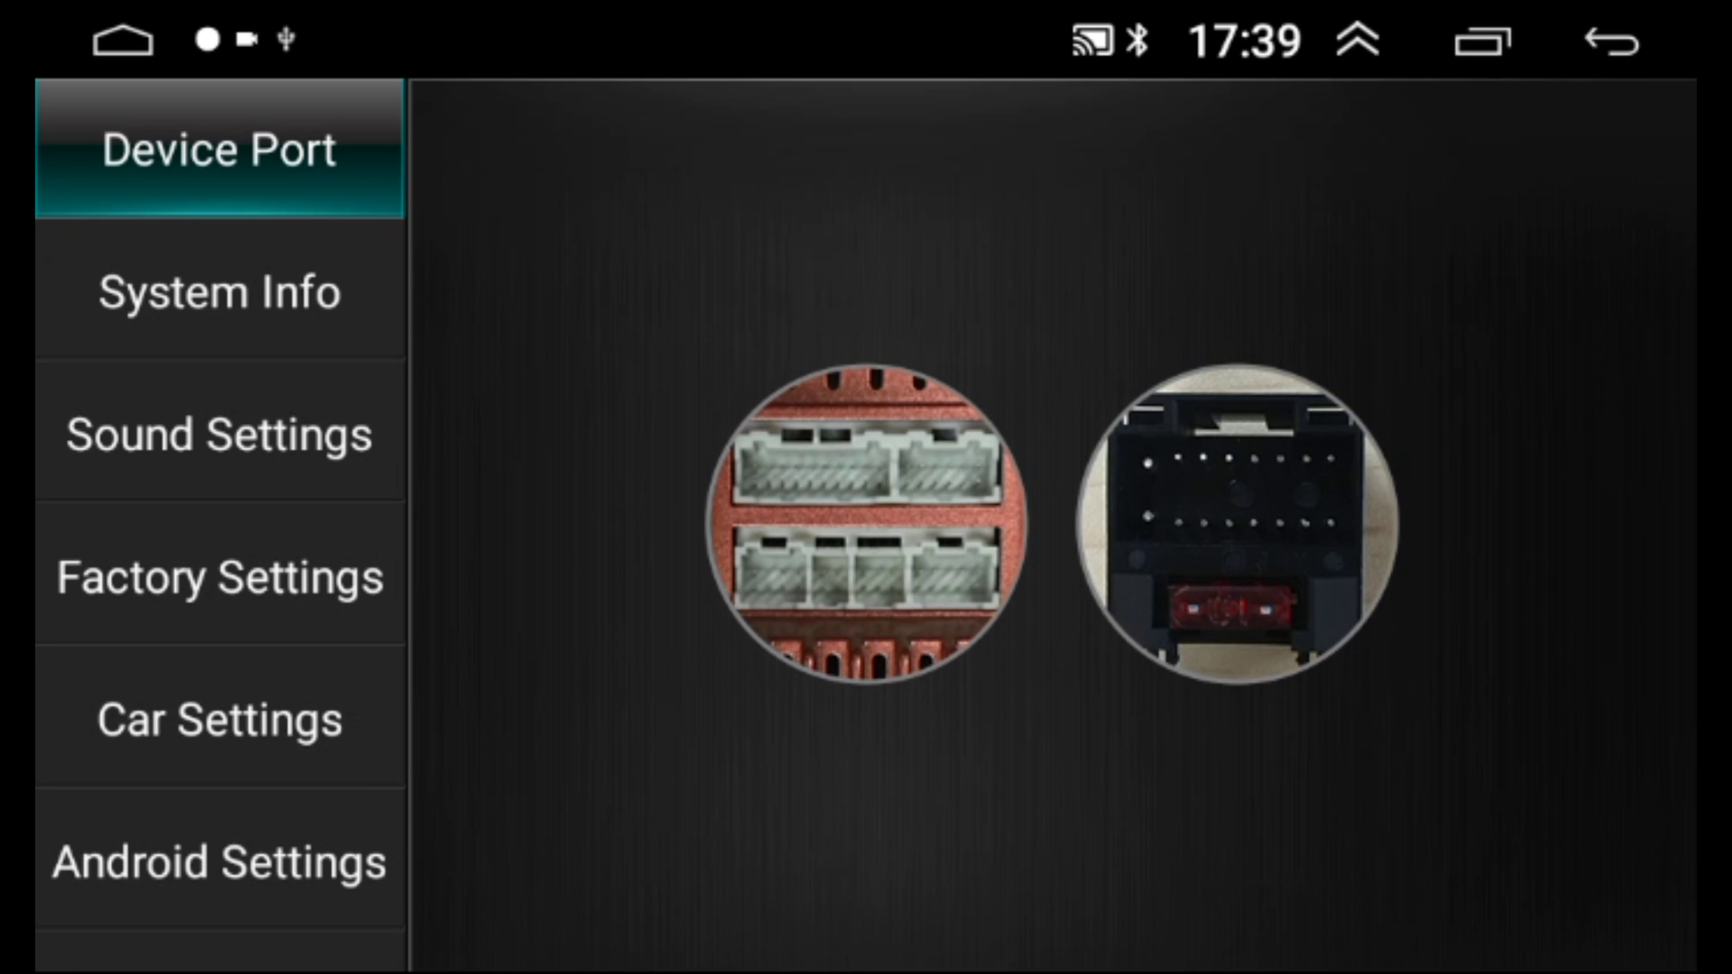
left_click_drag(283, 646, 282, 456)
left_click(280, 680)
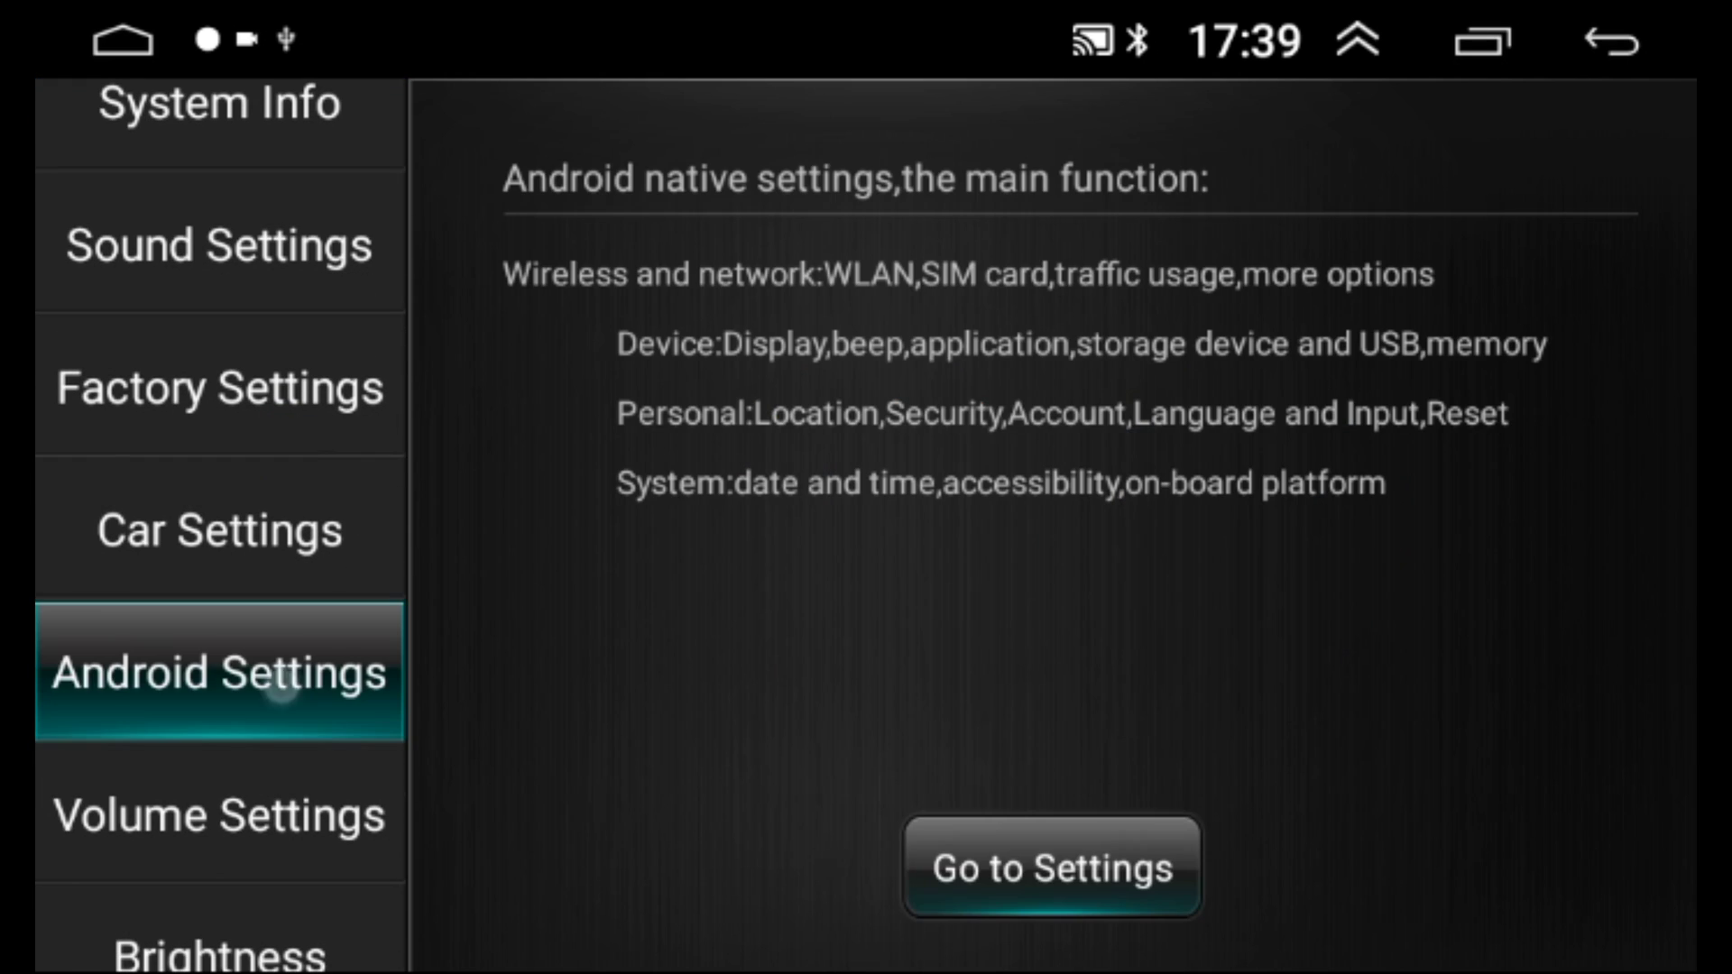
left_click(1047, 870)
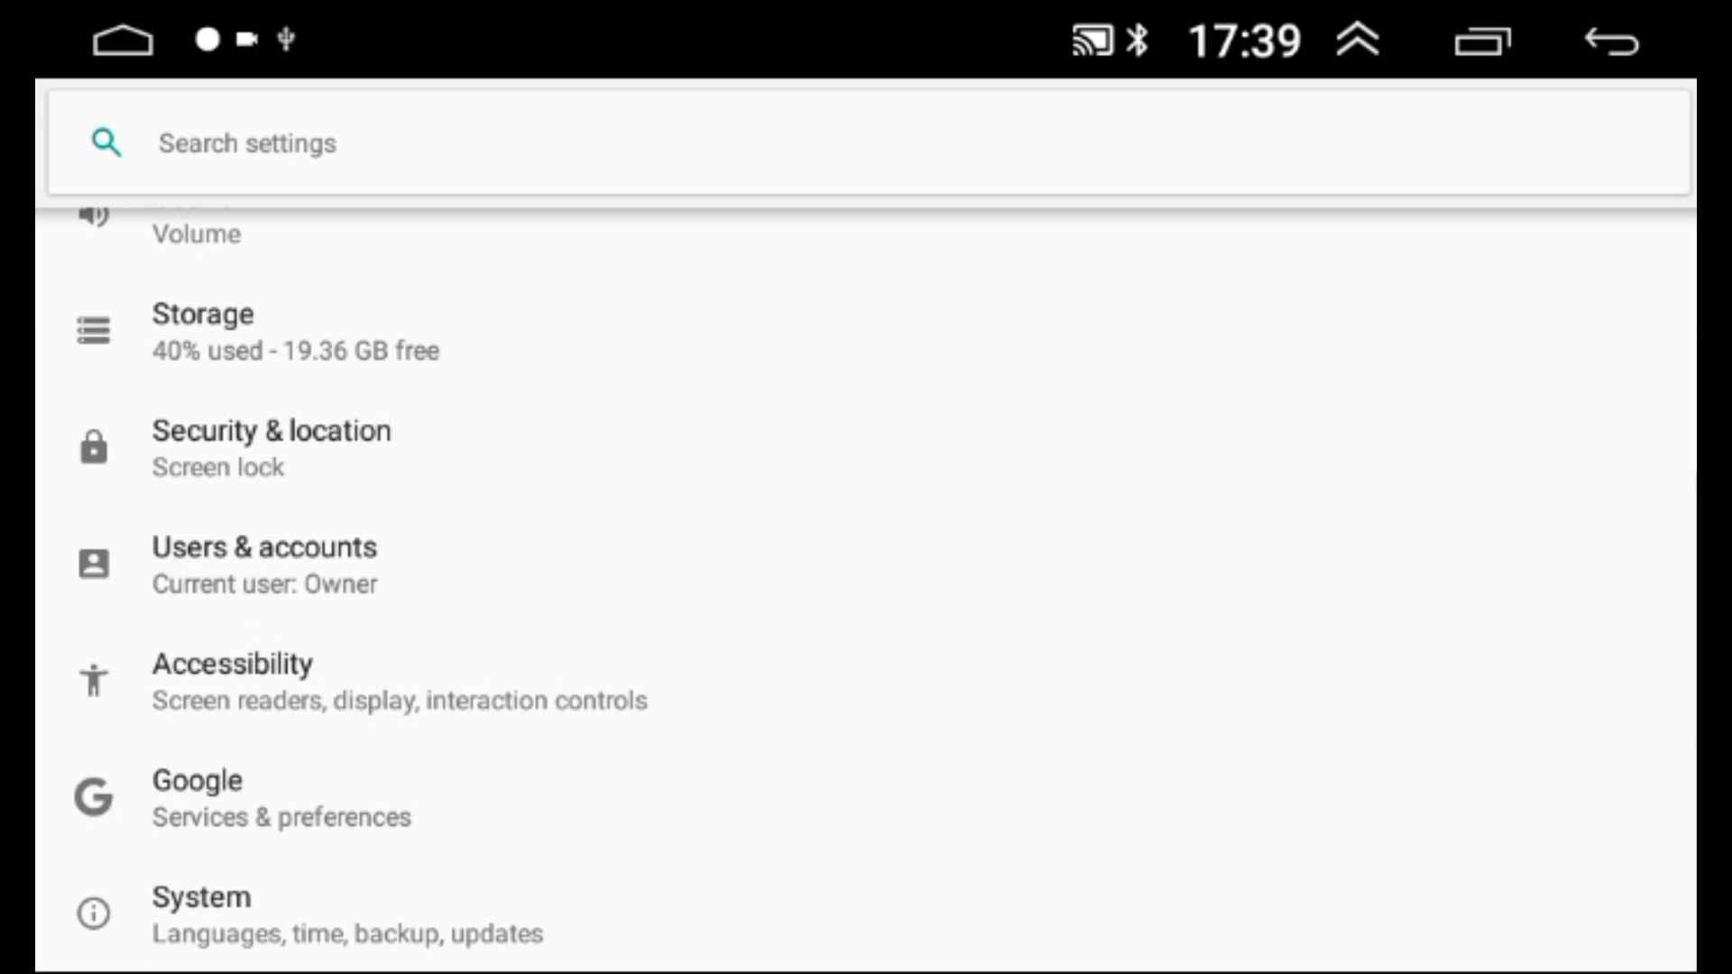
Open the language preferences under the system's Languages & input settings.
left_click_drag(578, 878, 604, 697)
left_click_drag(550, 614, 556, 896)
left_click_drag(650, 857, 661, 452)
left_click(474, 954)
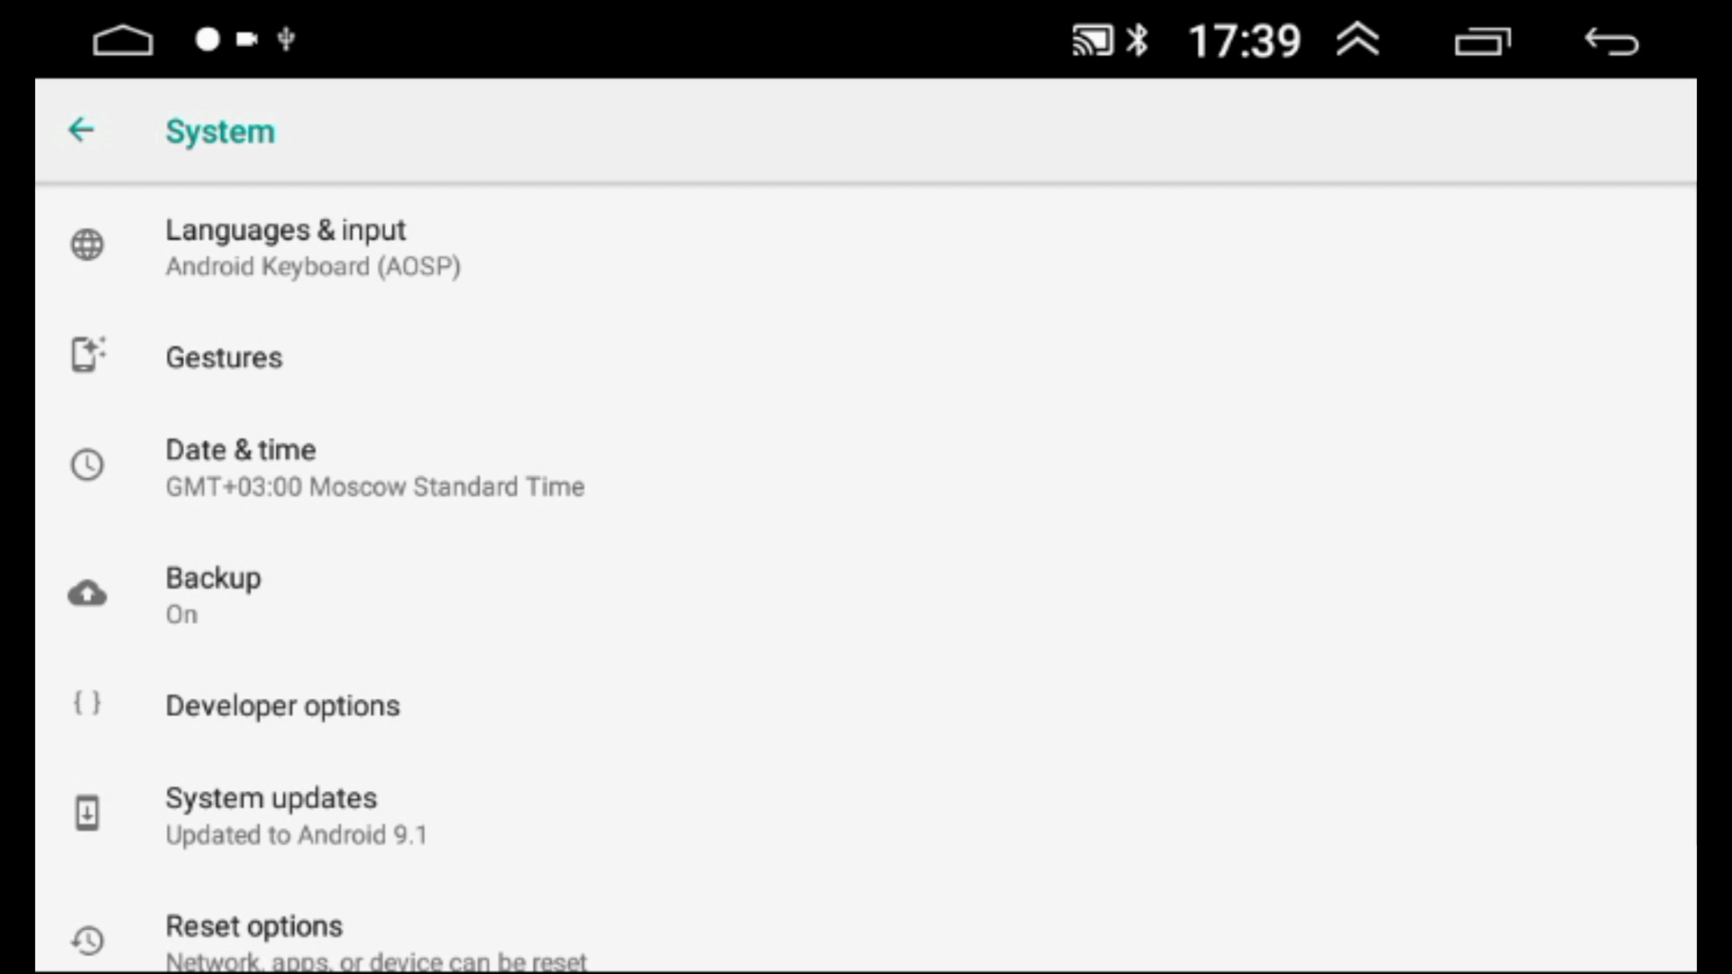
left_click(604, 242)
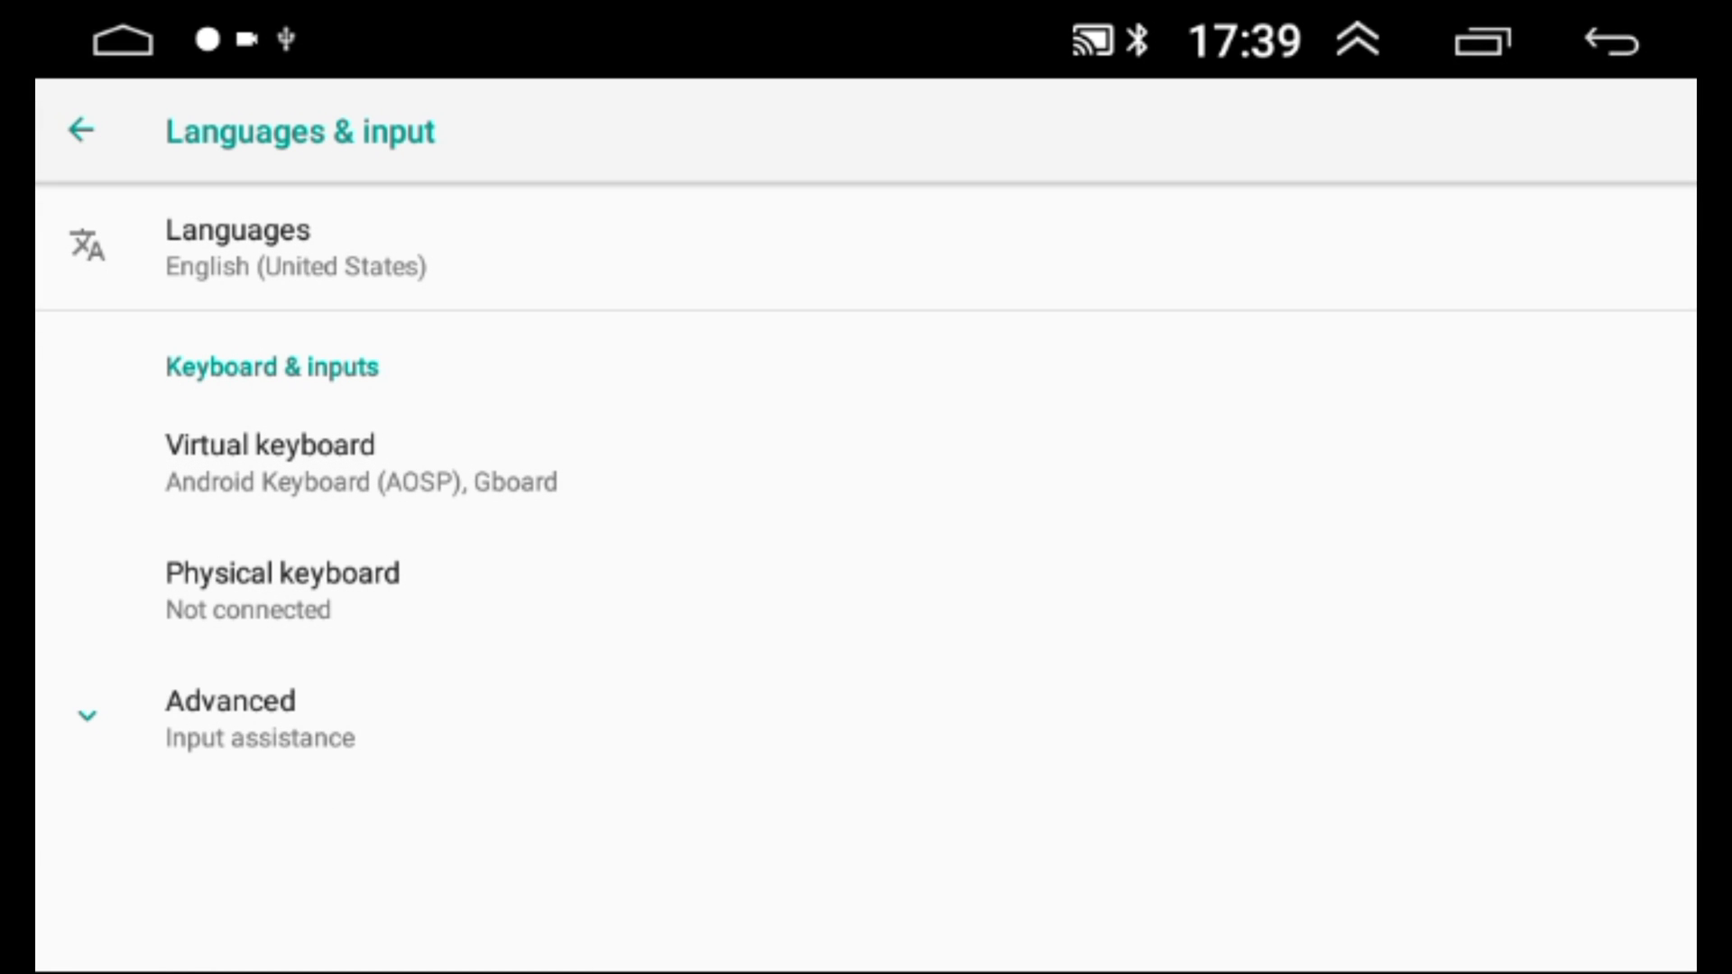
left_click(763, 238)
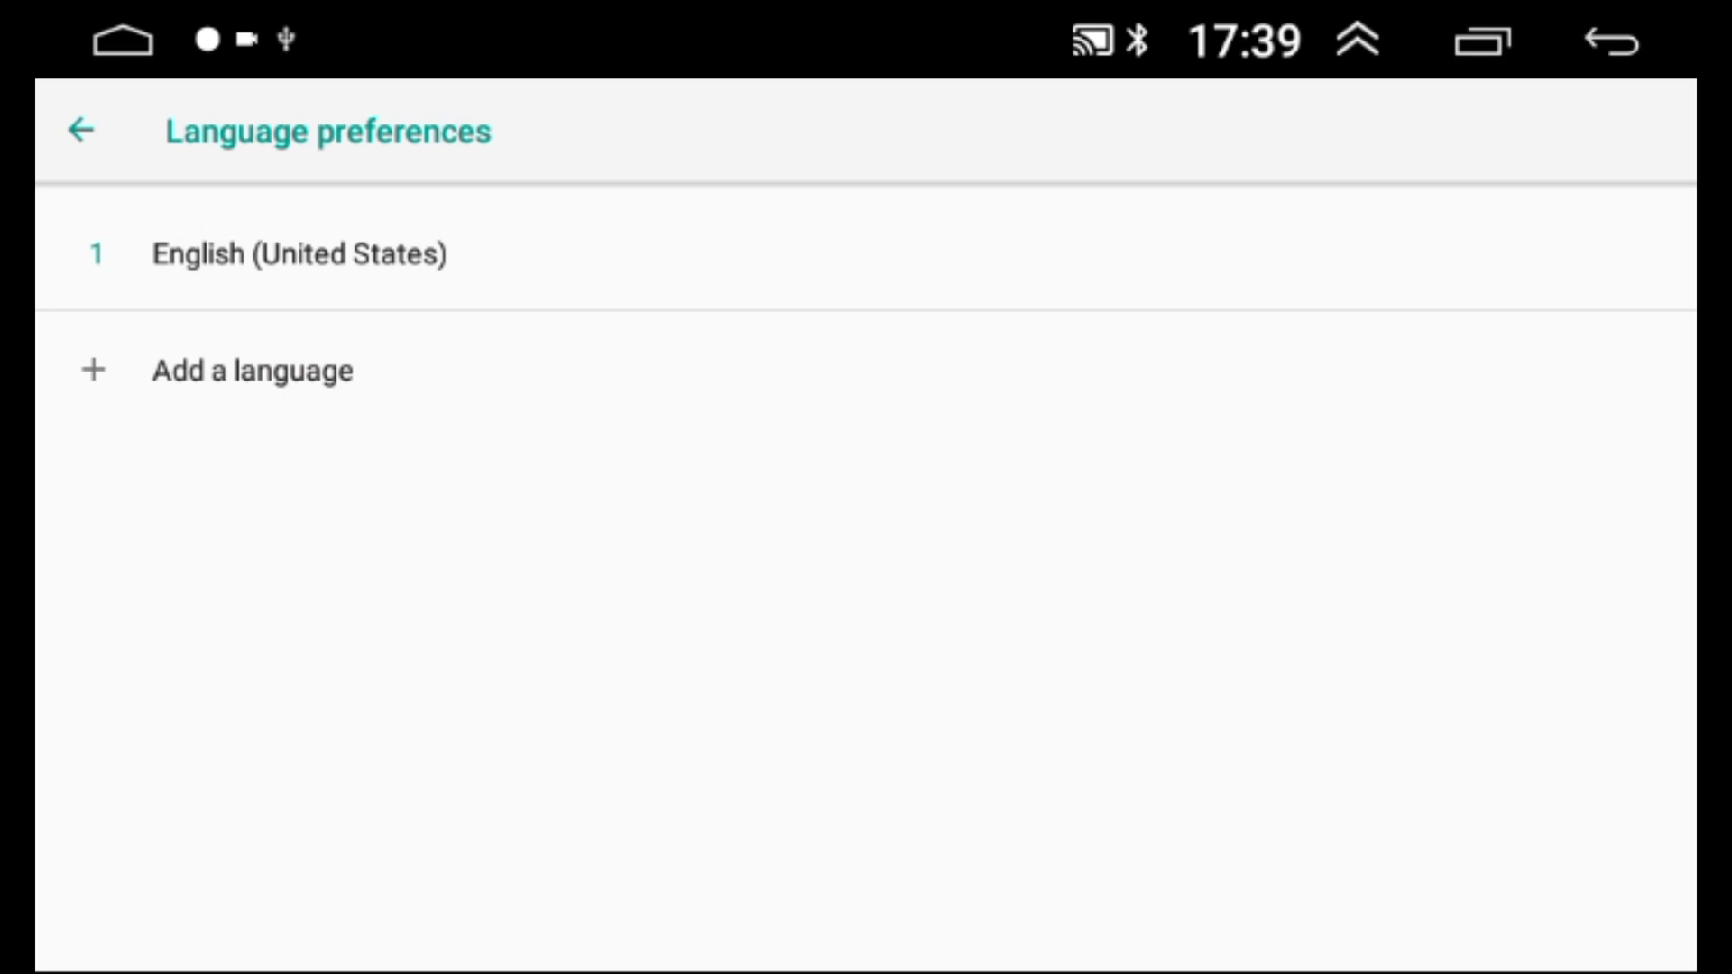
Start adding a system language and look through the available languages as far as the entries beginning with R.
left_click(467, 364)
left_click_drag(704, 487, 704, 341)
left_click_drag(754, 650, 754, 452)
left_click_drag(808, 631, 808, 441)
left_click_drag(680, 704, 680, 545)
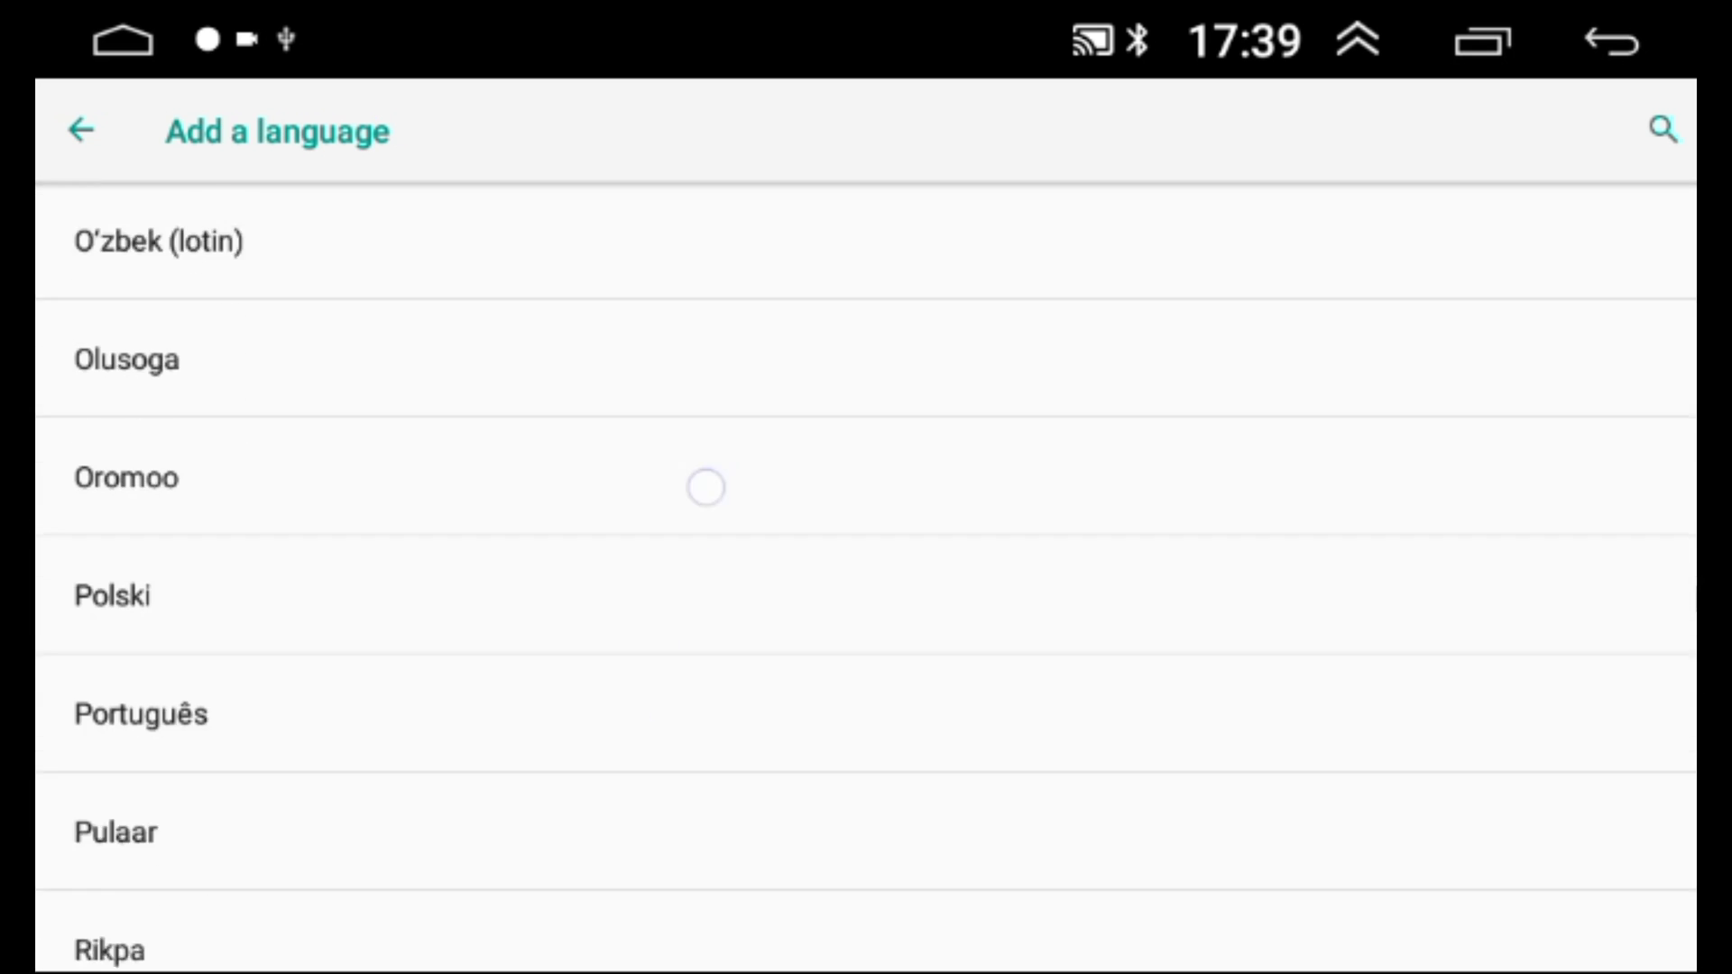
left_click_drag(593, 736, 593, 325)
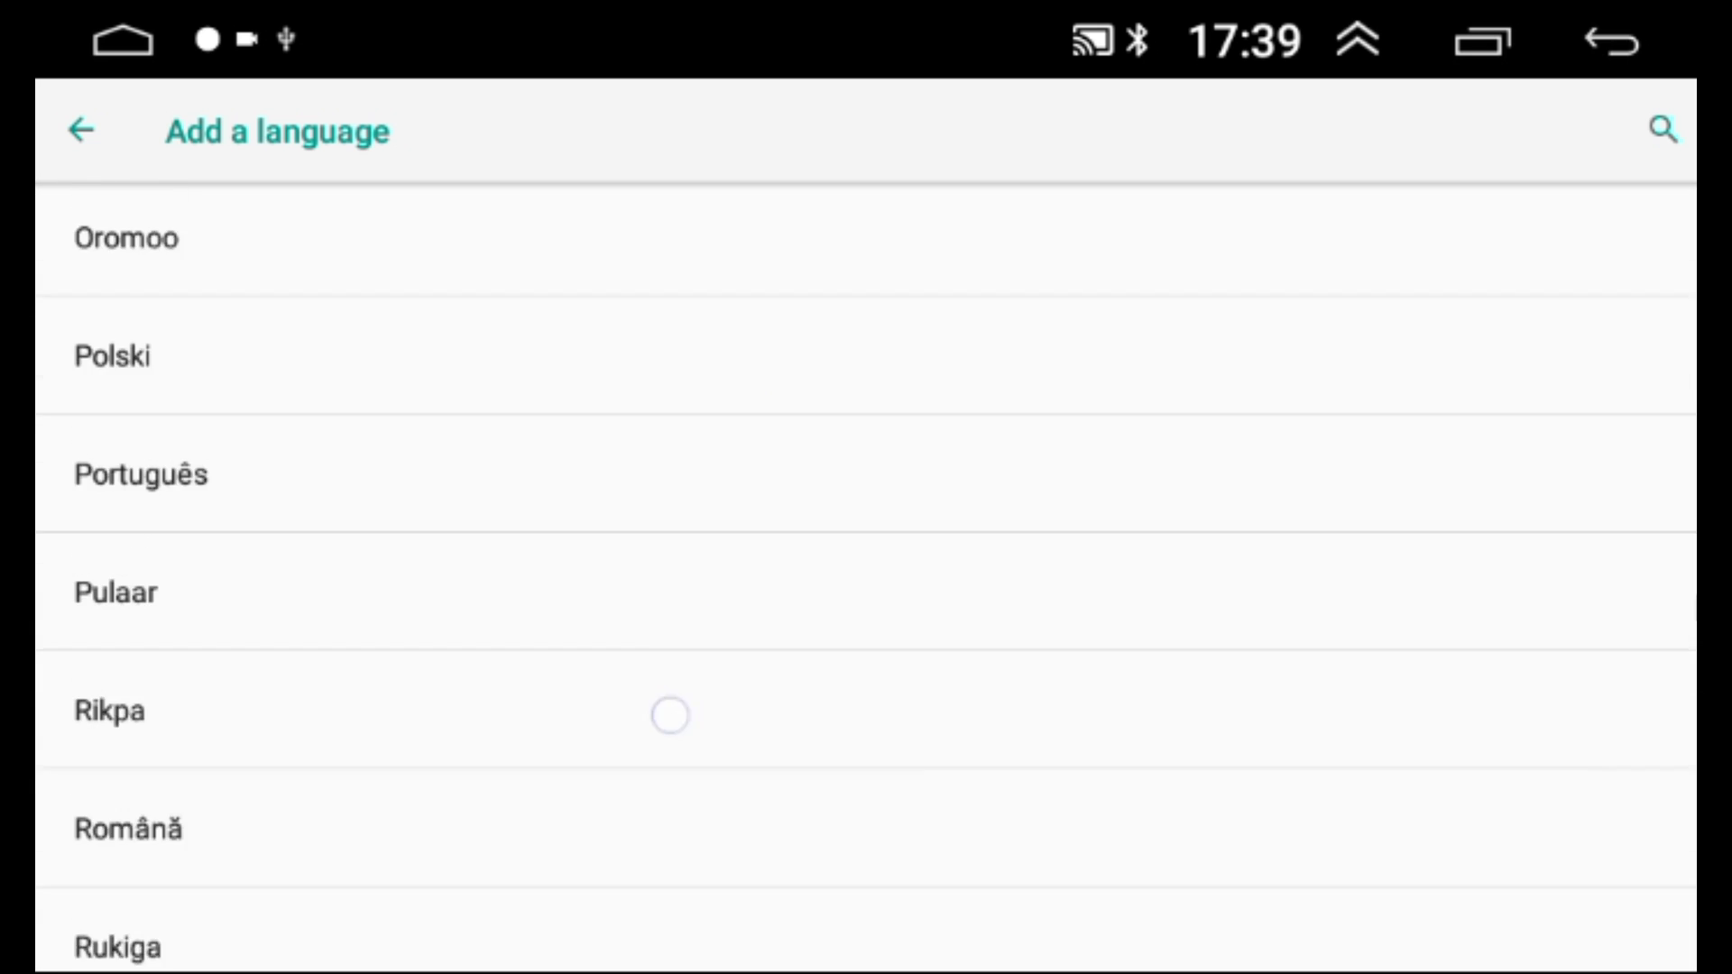